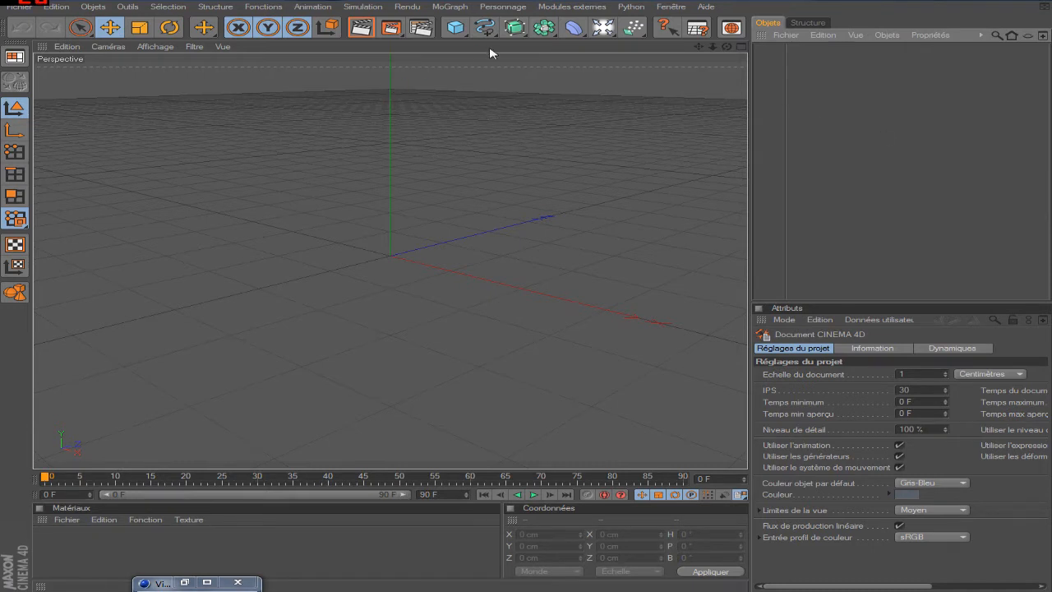
- Add a cube primitive to the scene
{"action": "left_click_drag", "start_coordinate": [457, 28], "coordinate": [484, 30]}
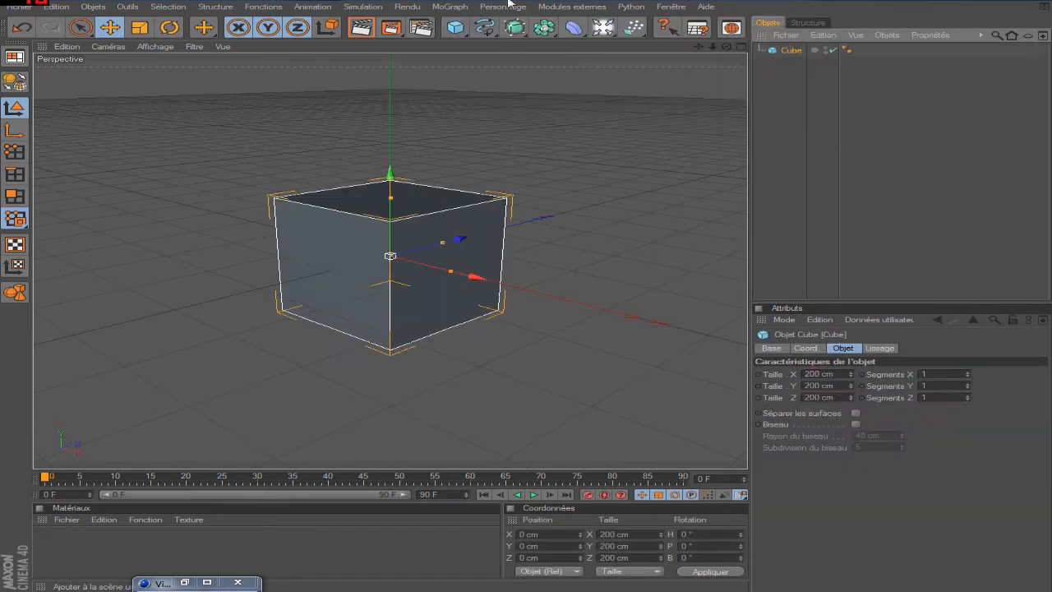
{"action": "scroll", "coordinate": [580, 228], "scroll_direction": "up", "scroll_amount": 10}
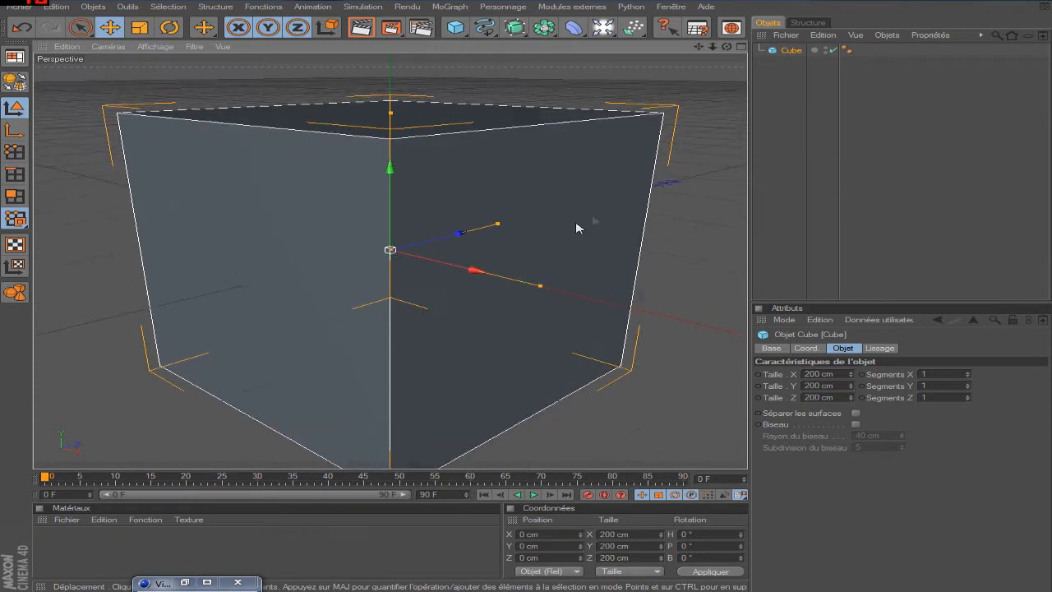
{"action": "scroll", "coordinate": [583, 195], "scroll_direction": "down", "scroll_amount": 6}
{"action": "scroll", "coordinate": [594, 202], "scroll_direction": "up", "scroll_amount": 6}
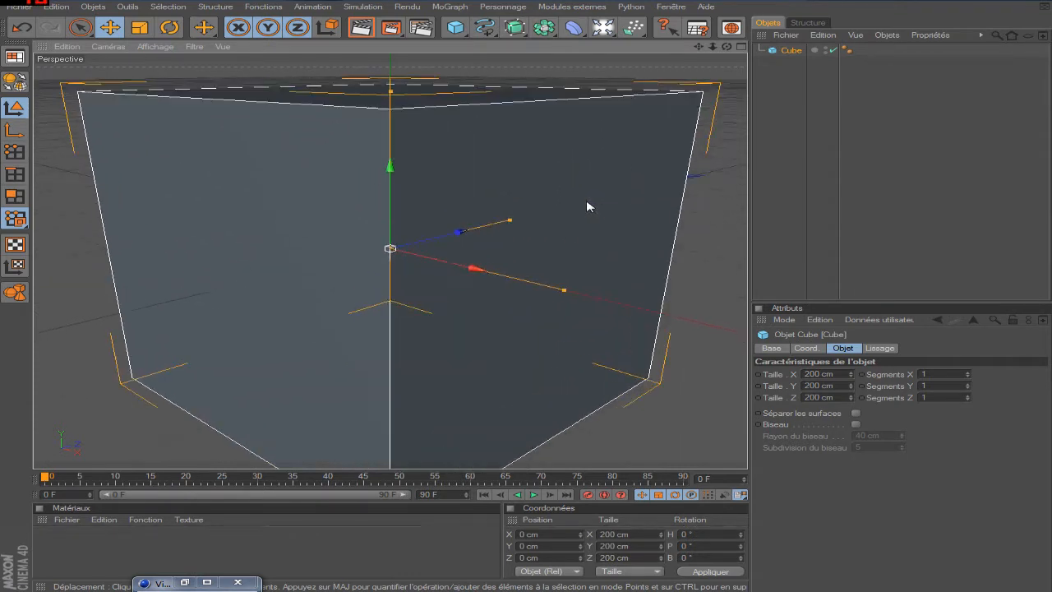
{"action": "scroll", "coordinate": [606, 219], "scroll_direction": "down", "scroll_amount": 3}
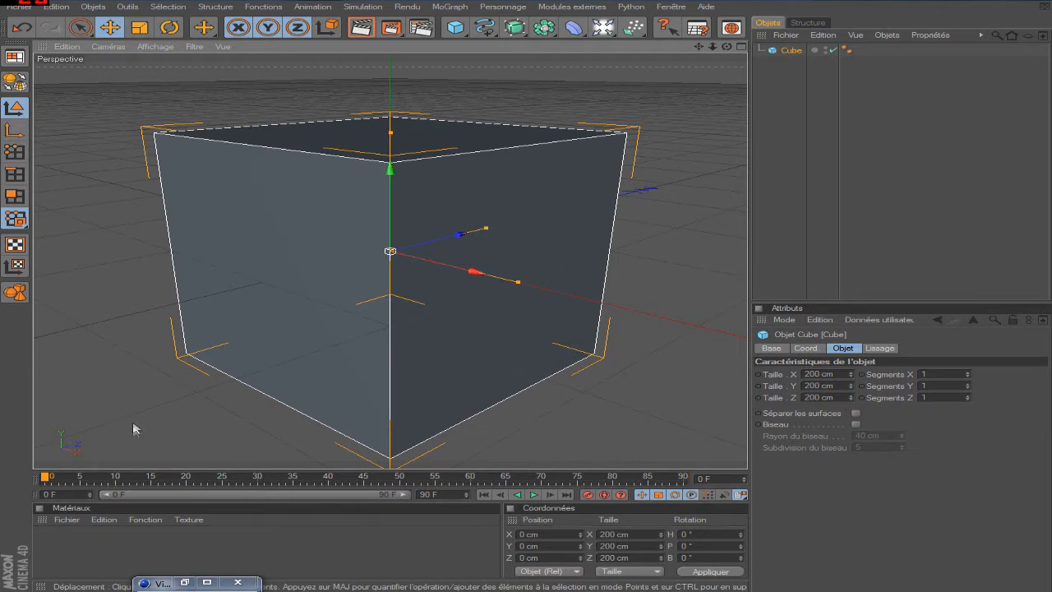
- Scrub the playhead briefly through the first frames of the timeline and on to frame 30
{"action": "left_click_drag", "start_coordinate": [44, 477], "coordinate": [59, 477]}
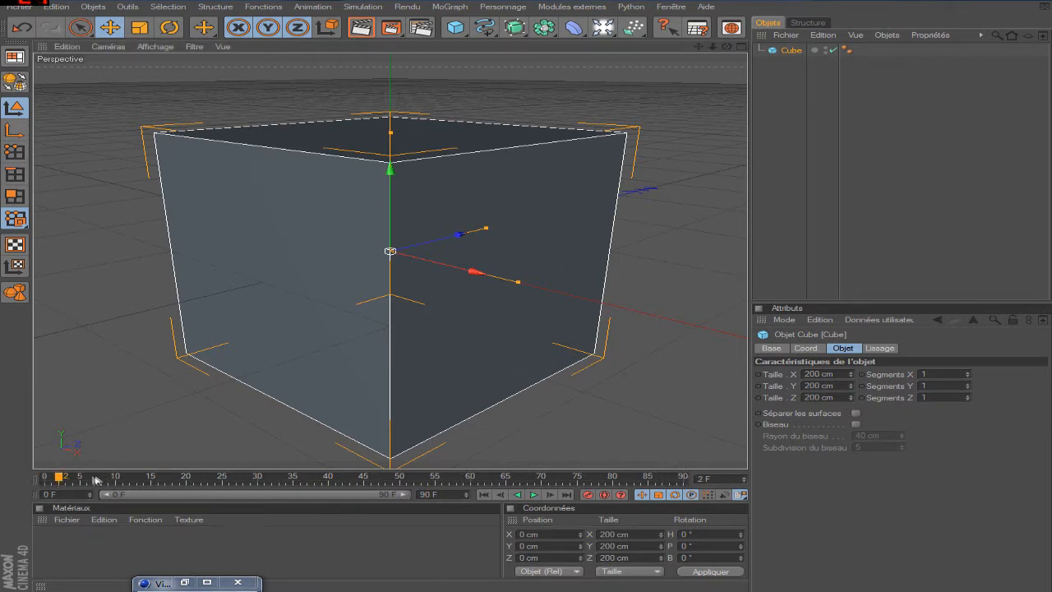
{"action": "mouse_move", "coordinate": [60, 479]}
{"action": "left_mouse_down"}
{"action": "mouse_move", "coordinate": [48, 479]}
{"action": "mouse_move", "coordinate": [601, 479]}
{"action": "mouse_move", "coordinate": [39, 481]}
{"action": "left_mouse_up"}
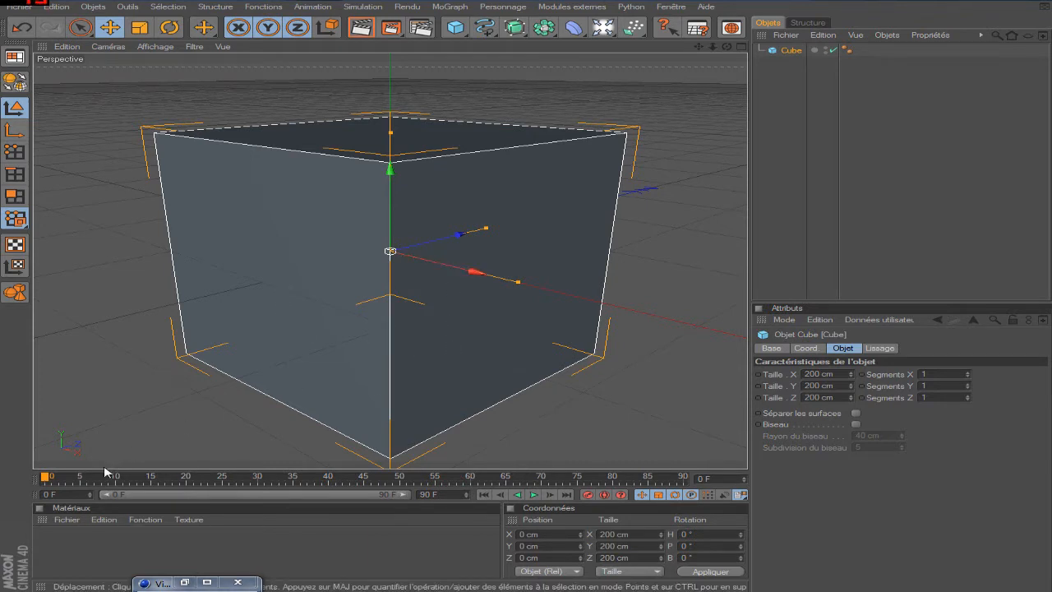
{"action": "left_click_drag", "start_coordinate": [45, 478], "coordinate": [260, 488]}
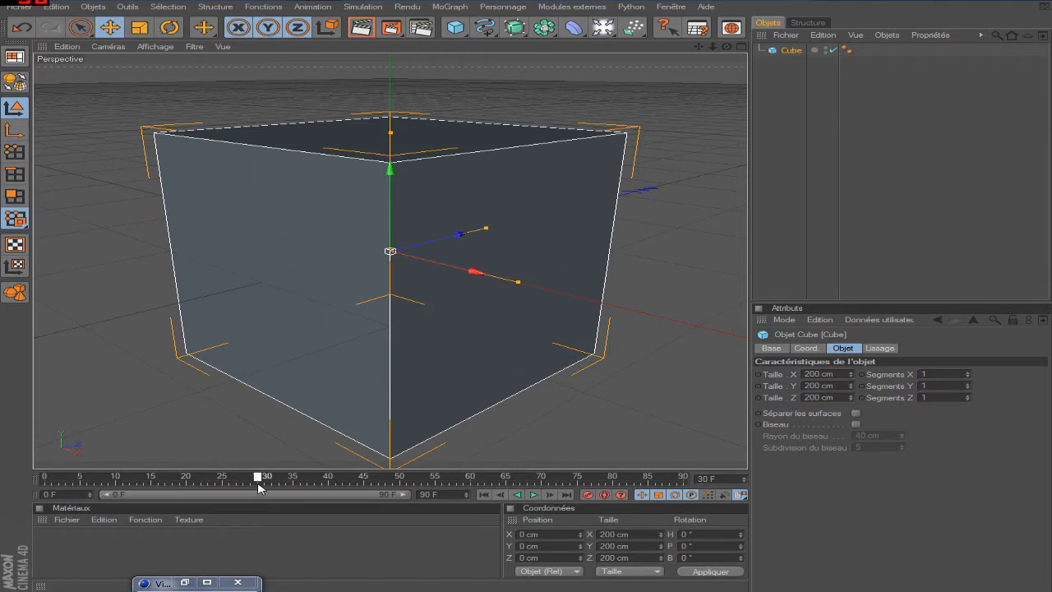
{"action": "mouse_move", "coordinate": [260, 485]}
{"action": "left_mouse_down"}
{"action": "mouse_move", "coordinate": [47, 481]}
{"action": "mouse_move", "coordinate": [258, 486]}
{"action": "left_mouse_up"}
- Extend the animation length to 300 frames, show the full range in the timeline, and return the playhead to frame 0
{"action": "key", "text": "Return"}
{"action": "left_click_drag", "start_coordinate": [204, 496], "coordinate": [416, 501]}
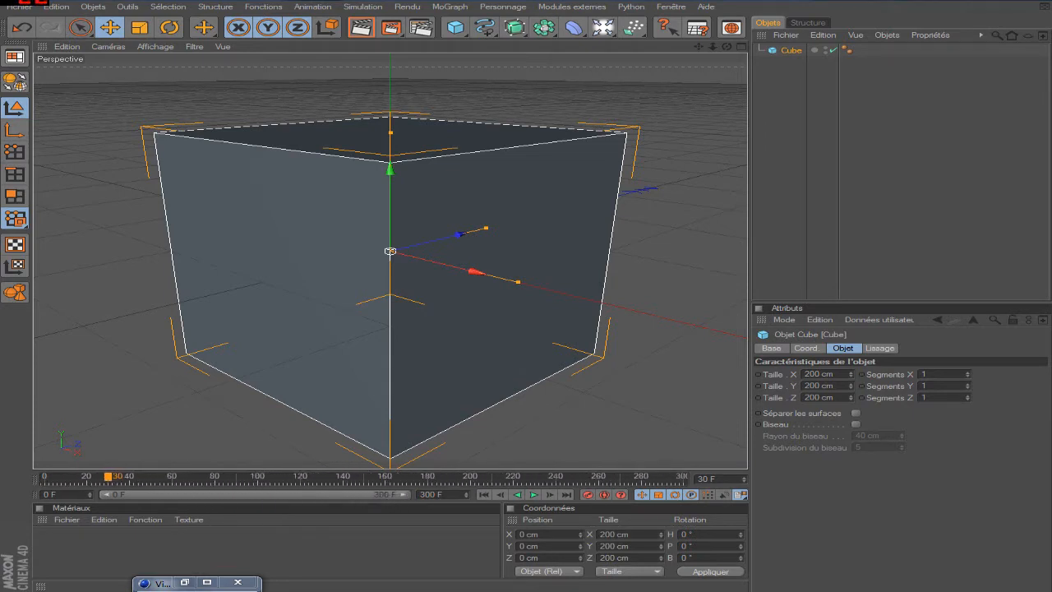
{"action": "left_click_drag", "start_coordinate": [115, 478], "coordinate": [4, 463]}
{"action": "scroll", "coordinate": [436, 235], "scroll_direction": "down", "scroll_amount": 3}
{"action": "scroll", "coordinate": [436, 235], "scroll_direction": "down", "scroll_amount": 3}
{"action": "scroll", "coordinate": [439, 230], "scroll_direction": "up", "scroll_amount": 6}
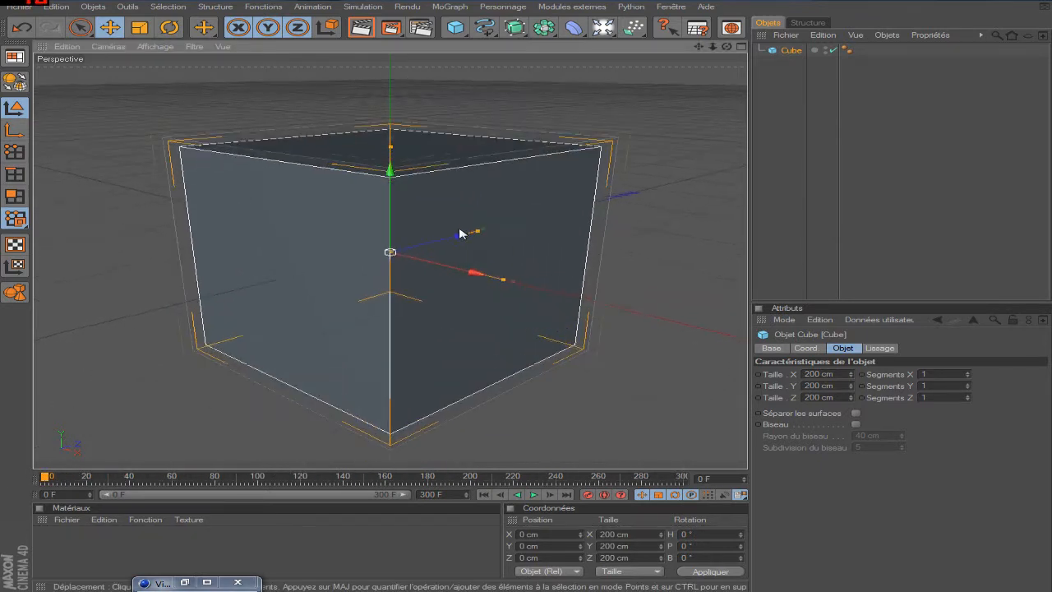
{"action": "scroll", "coordinate": [460, 233], "scroll_direction": "down", "scroll_amount": 3}
{"action": "scroll", "coordinate": [622, 246], "scroll_direction": "up", "scroll_amount": 1}
{"action": "scroll", "coordinate": [608, 246], "scroll_direction": "down", "scroll_amount": 4}
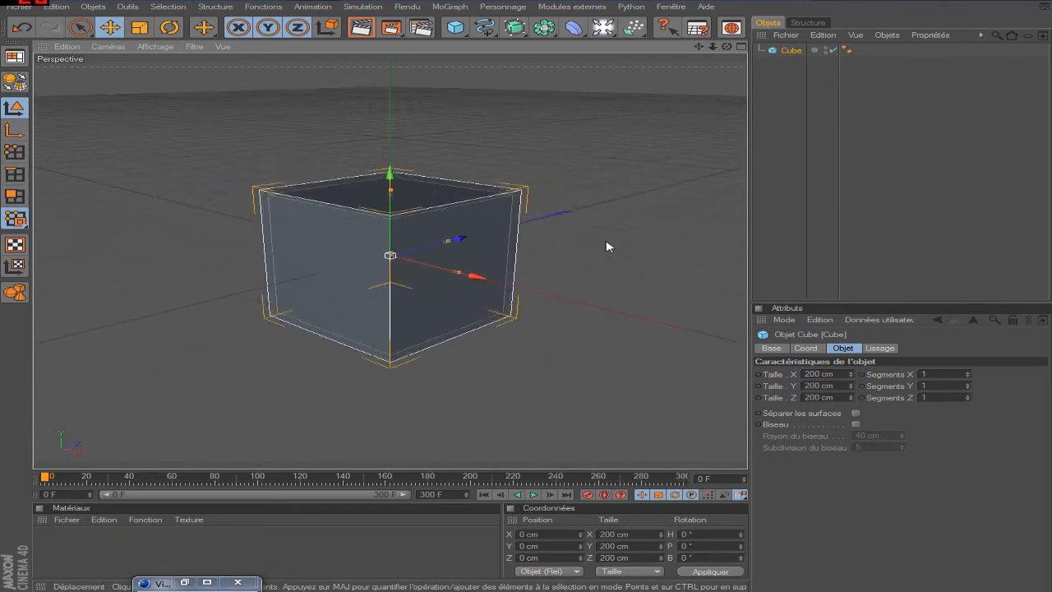
{"action": "scroll", "coordinate": [604, 247], "scroll_direction": "up", "scroll_amount": 2}
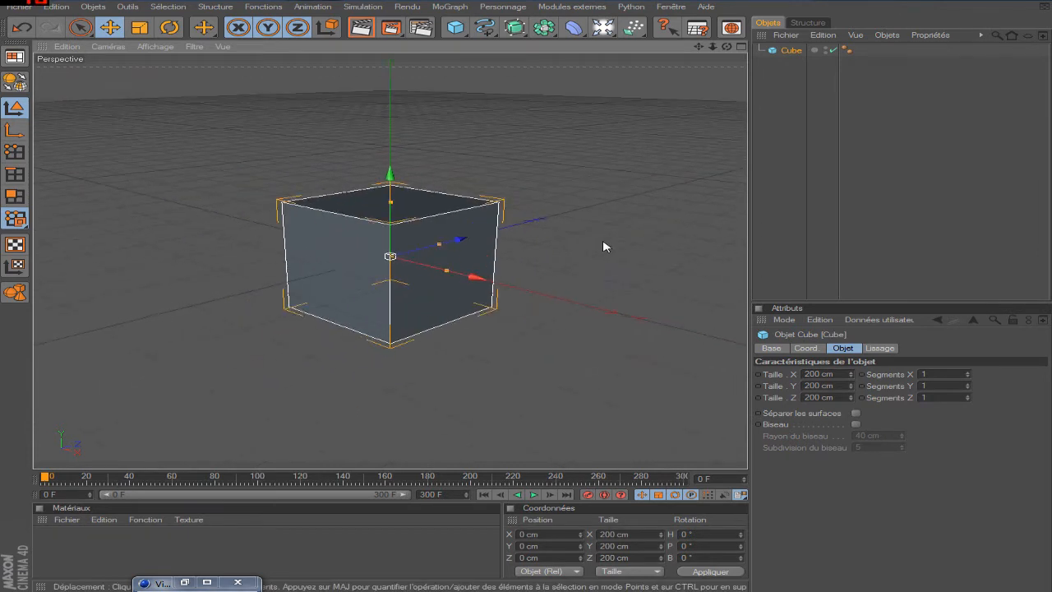
{"action": "scroll", "coordinate": [605, 245], "scroll_direction": "up", "scroll_amount": 5}
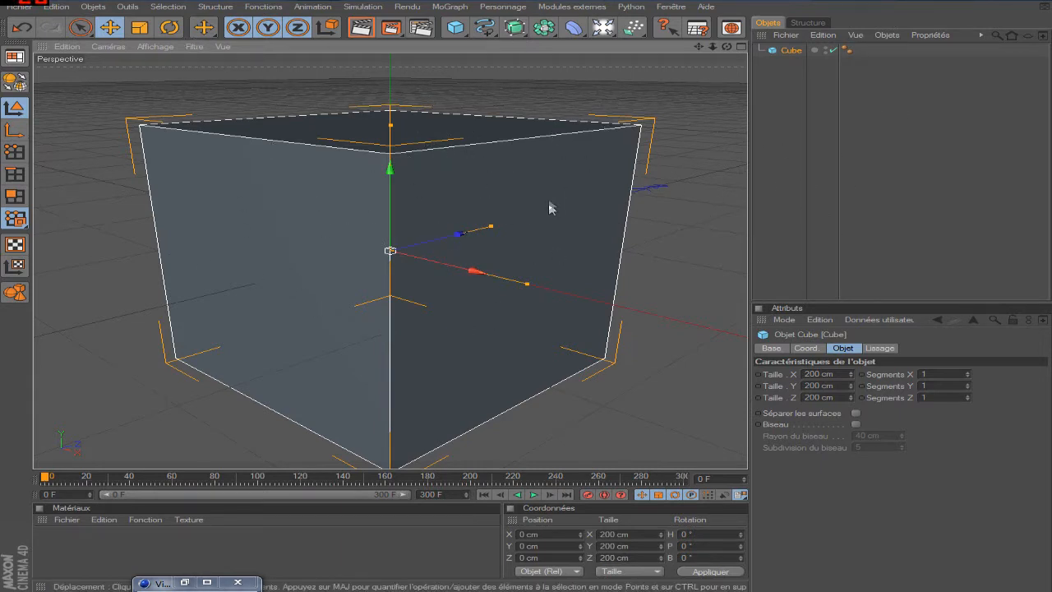
- Display the cube's coordinates and record a keyframe for it at frame 0
{"action": "left_click", "coordinate": [807, 348]}
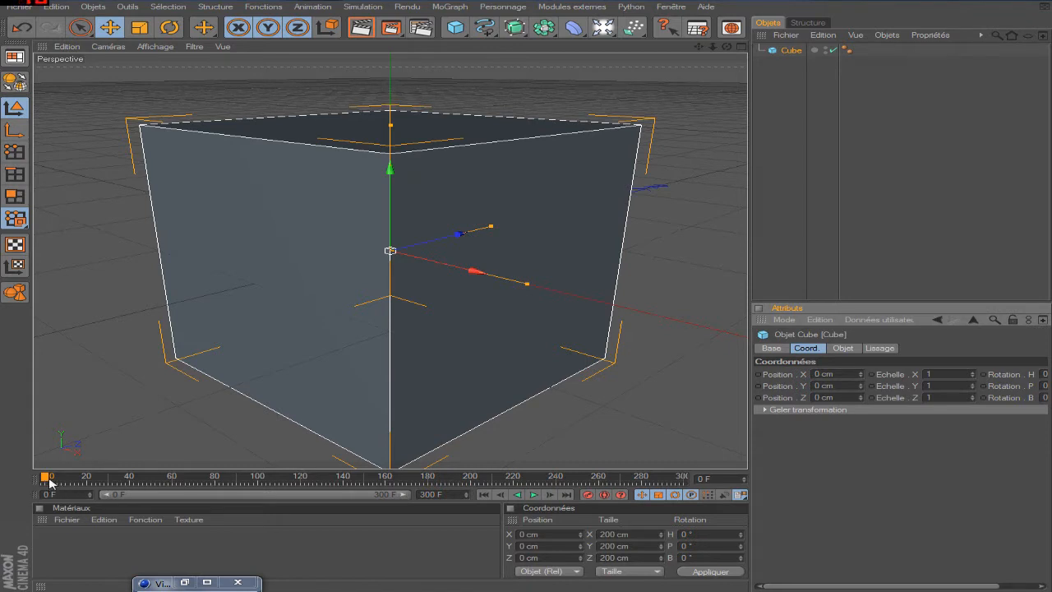
{"action": "scroll", "coordinate": [275, 354], "scroll_direction": "down", "scroll_amount": 3}
{"action": "scroll", "coordinate": [342, 329], "scroll_direction": "down", "scroll_amount": 2}
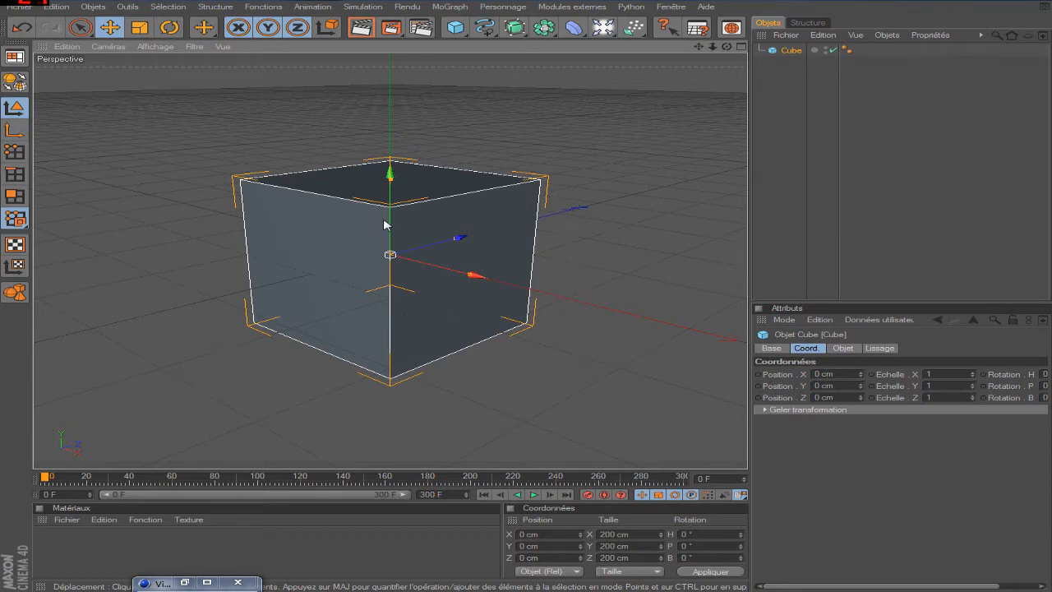
{"action": "scroll", "coordinate": [375, 238], "scroll_direction": "up", "scroll_amount": 1}
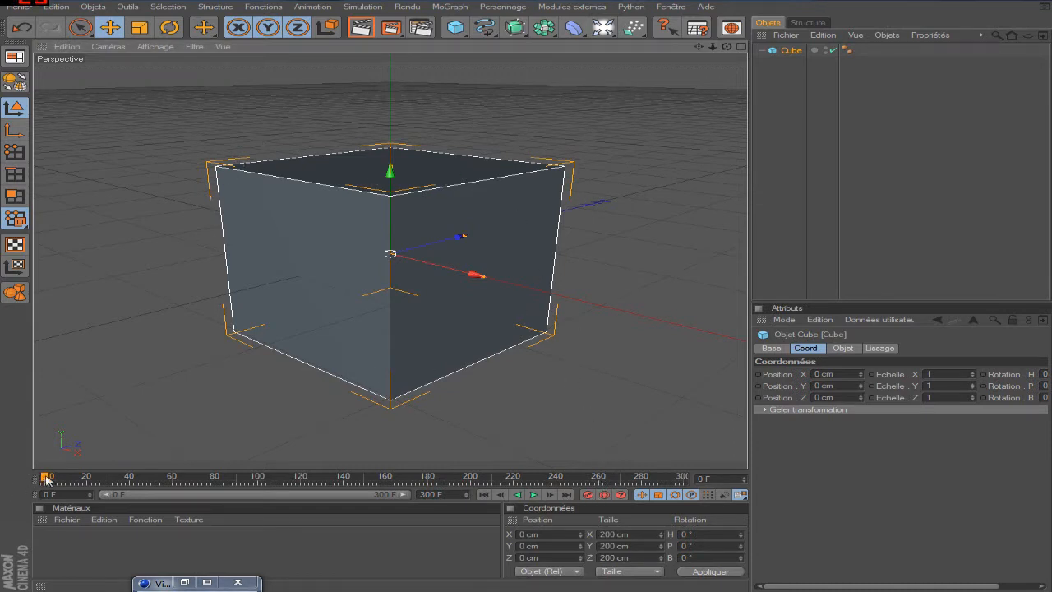
{"action": "left_click", "coordinate": [589, 497]}
- Narrow the timeline range to inspect the key at frame 0, then restore the full 300-frame range with the playhead at frame 0
{"action": "left_click_drag", "start_coordinate": [403, 497], "coordinate": [102, 490]}
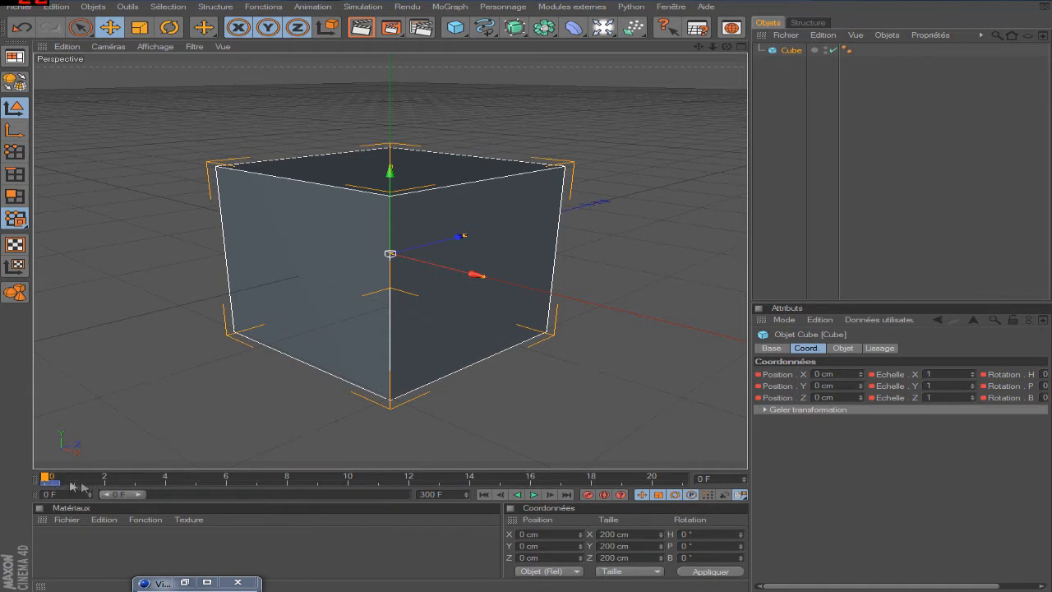
{"action": "left_click_drag", "start_coordinate": [61, 480], "coordinate": [156, 481]}
{"action": "left_click", "coordinate": [53, 482]}
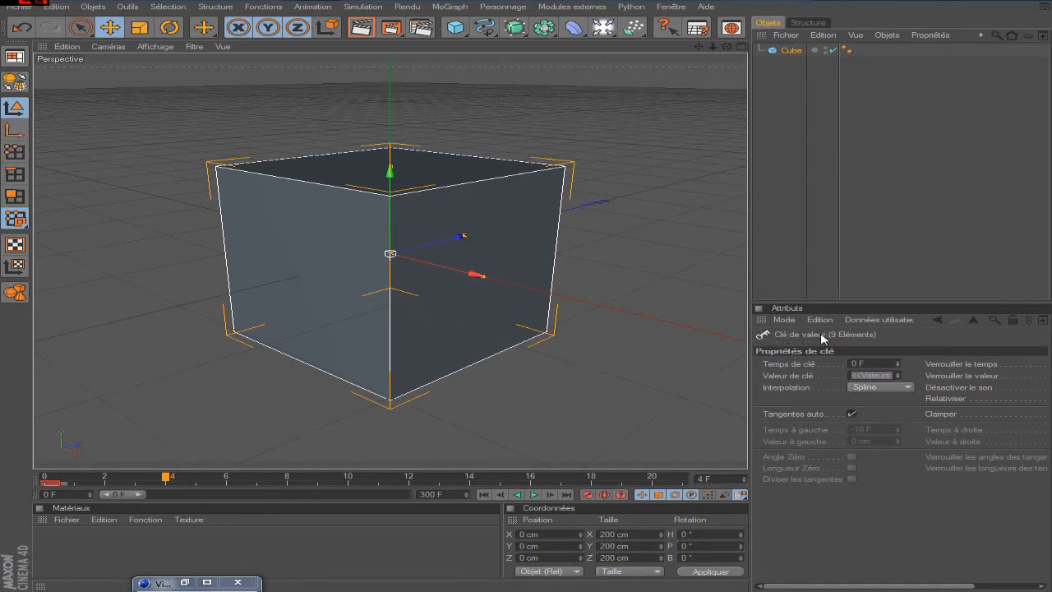
{"action": "left_click", "coordinate": [764, 190]}
{"action": "left_click_drag", "start_coordinate": [141, 494], "coordinate": [428, 501]}
{"action": "left_click_drag", "start_coordinate": [56, 478], "coordinate": [45, 478]}
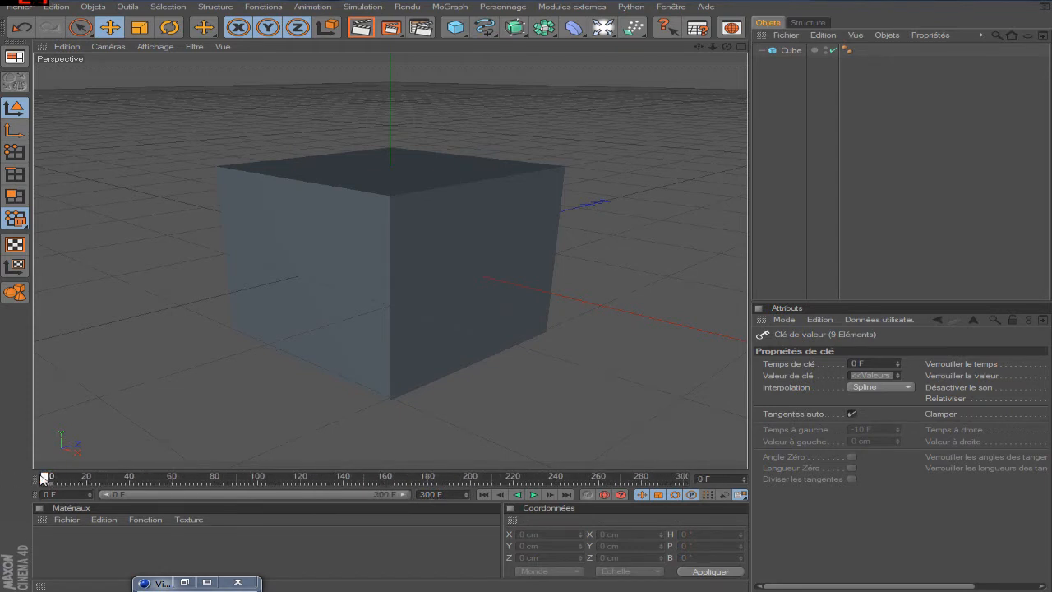
- Scrub the playhead to frame 29 and try forward and backward playback
{"action": "left_click_drag", "start_coordinate": [45, 478], "coordinate": [107, 484]}
{"action": "left_click_drag", "start_coordinate": [106, 483], "coordinate": [108, 484]}
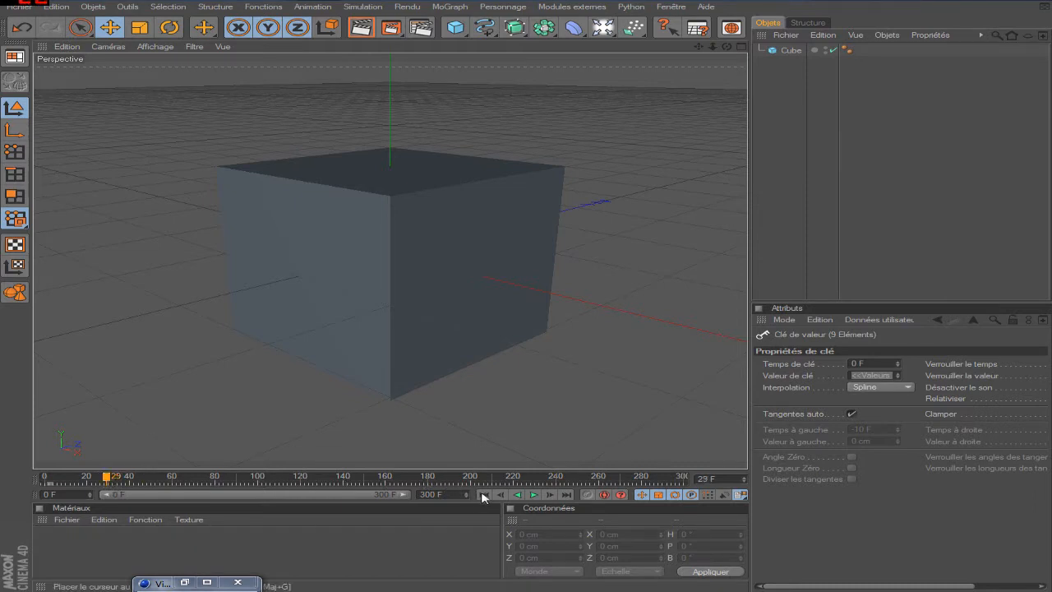
{"action": "left_click", "coordinate": [535, 494]}
{"action": "left_click", "coordinate": [519, 495]}
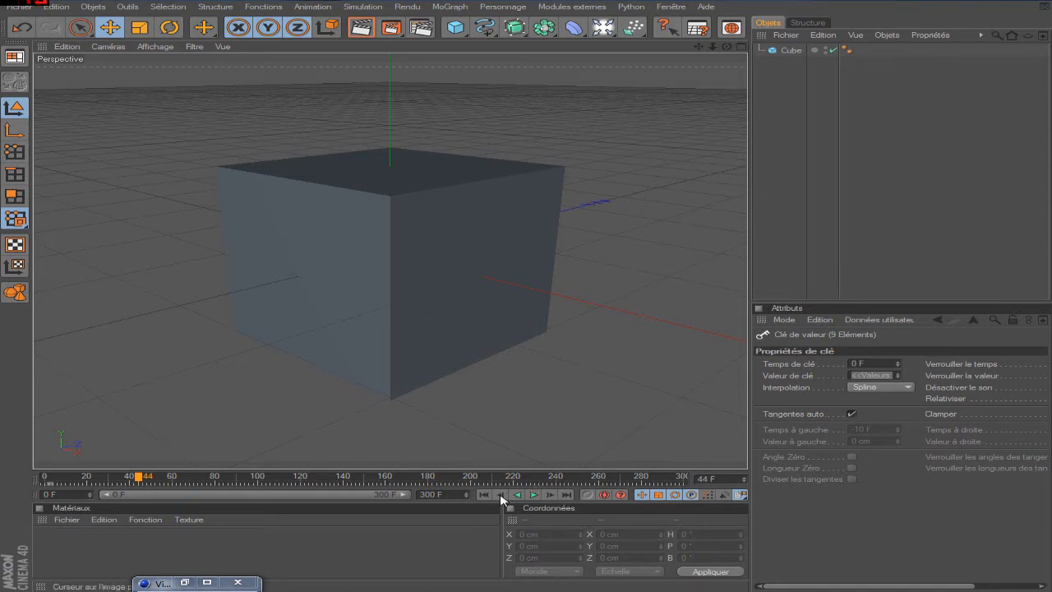
- Step the playhead frame by frame to frame 30
{"action": "left_click", "coordinate": [501, 494]}
{"action": "left_click", "coordinate": [502, 494]}
{"action": "left_click", "coordinate": [502, 495]}
{"action": "left_click", "coordinate": [501, 495]}
{"action": "left_click", "coordinate": [501, 495]}
{"action": "left_click", "coordinate": [501, 495]}
{"action": "left_click", "coordinate": [501, 494]}
{"action": "left_click", "coordinate": [501, 495]}
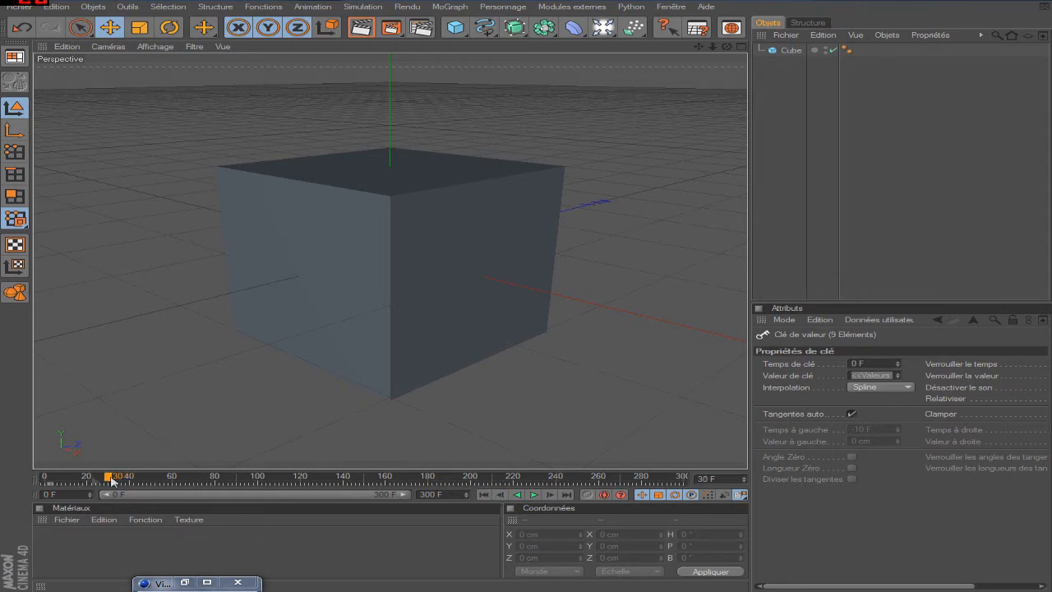
{"action": "left_click", "coordinate": [551, 495]}
{"action": "left_click", "coordinate": [551, 495]}
{"action": "left_click", "coordinate": [551, 494]}
- Enable the bevel (Biseau) on the cube to round its edges, and reselect the cube
{"action": "left_click", "coordinate": [493, 168]}
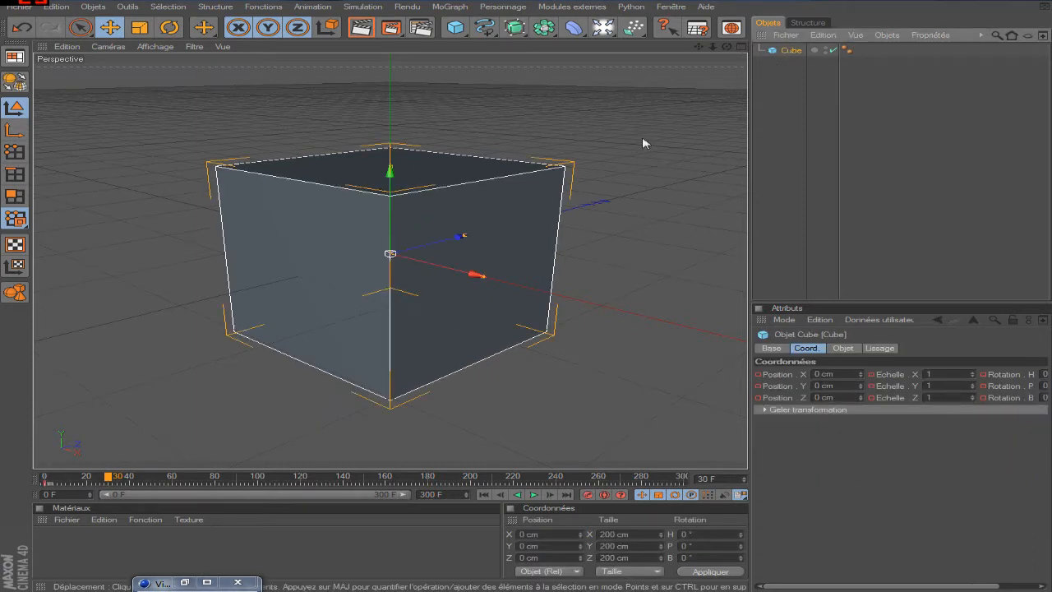
{"action": "left_click", "coordinate": [877, 348]}
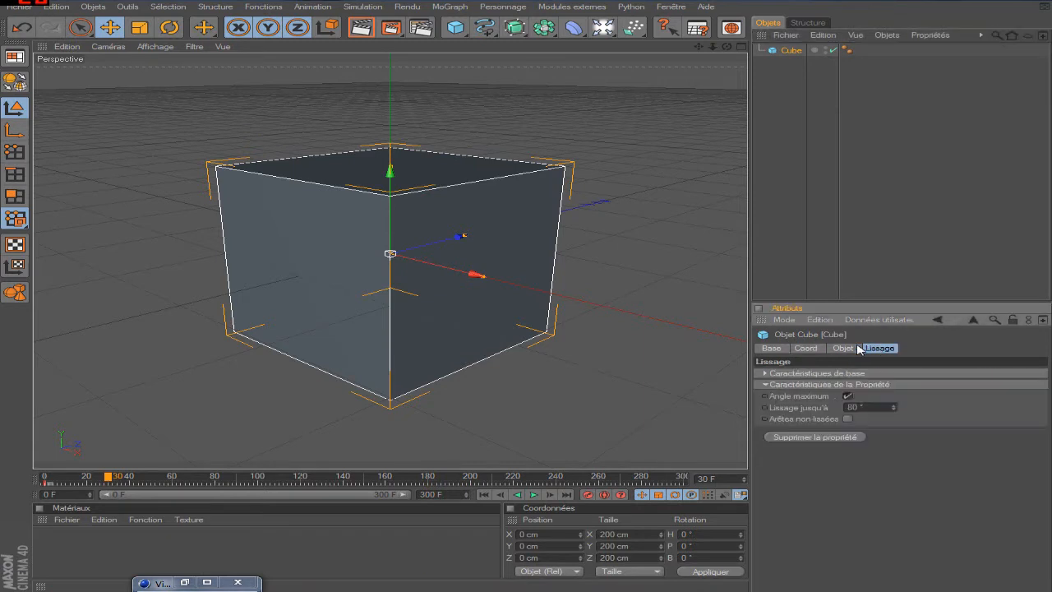
{"action": "left_click", "coordinate": [842, 349]}
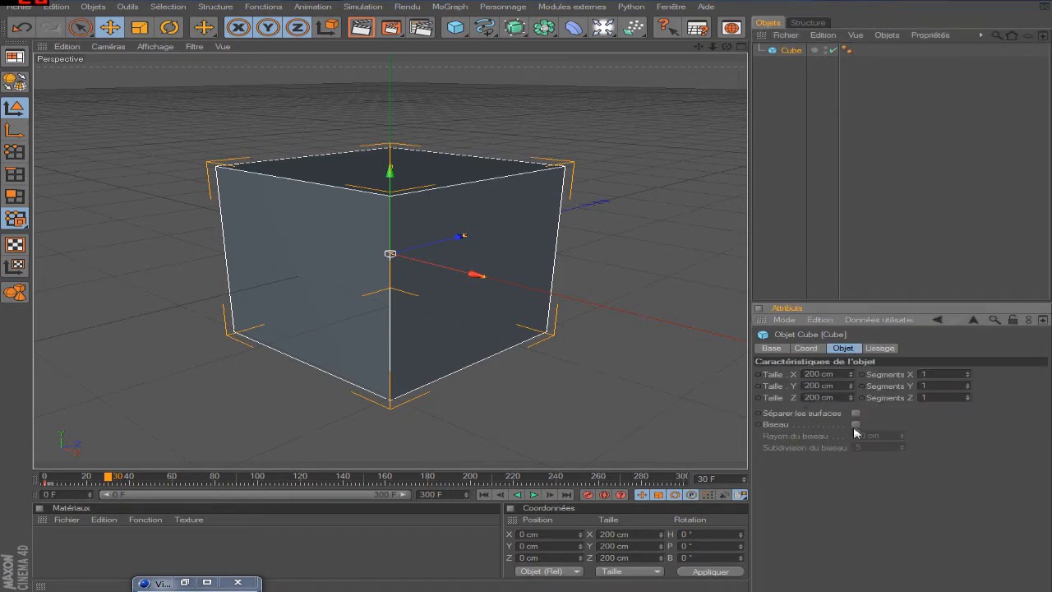
{"action": "left_click", "coordinate": [855, 424]}
{"action": "left_click", "coordinate": [812, 226]}
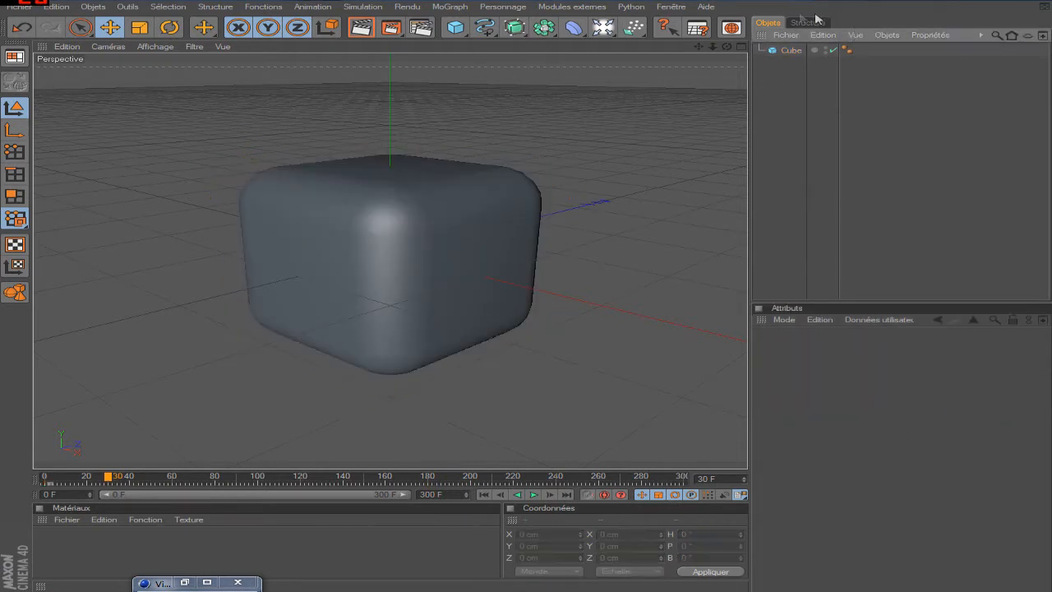
{"action": "left_click", "coordinate": [790, 50]}
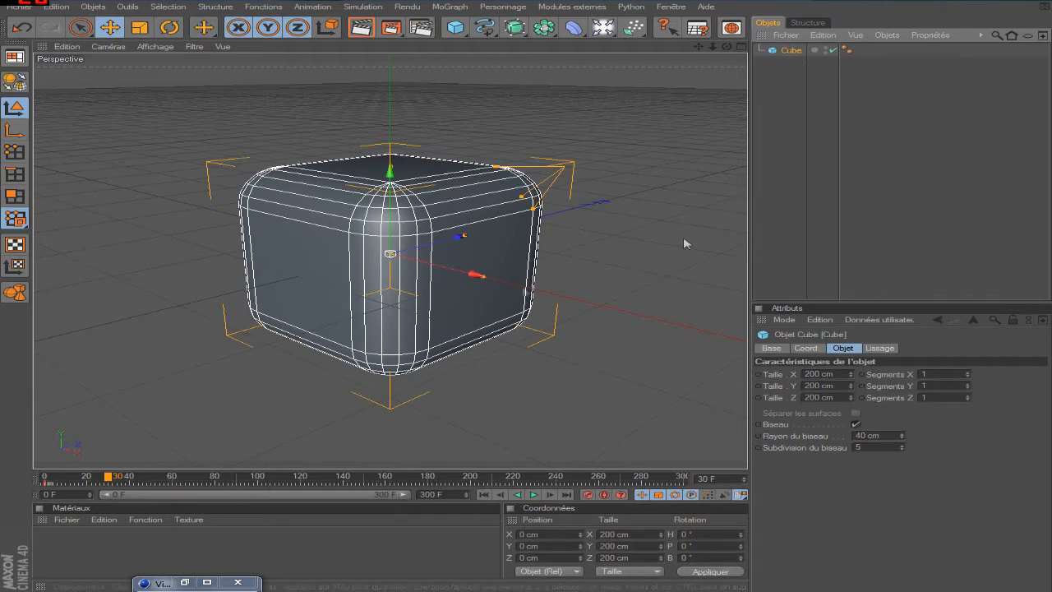
- Rotate the cube to a heading of -90° at frame 30, record a keyframe there, and deselect the cube
{"action": "left_click", "coordinate": [110, 28]}
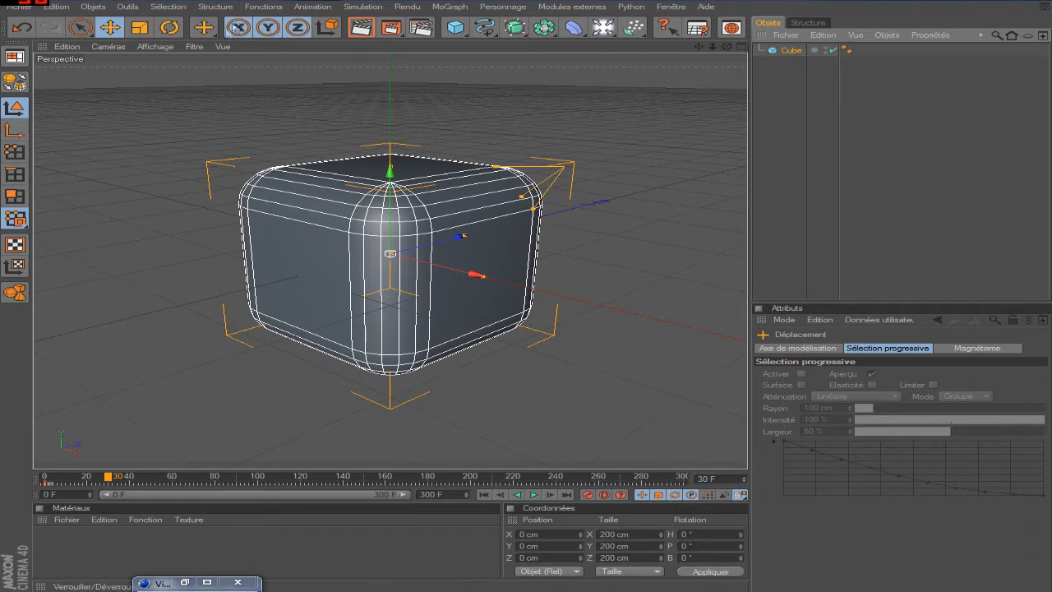
{"action": "left_click", "coordinate": [170, 27]}
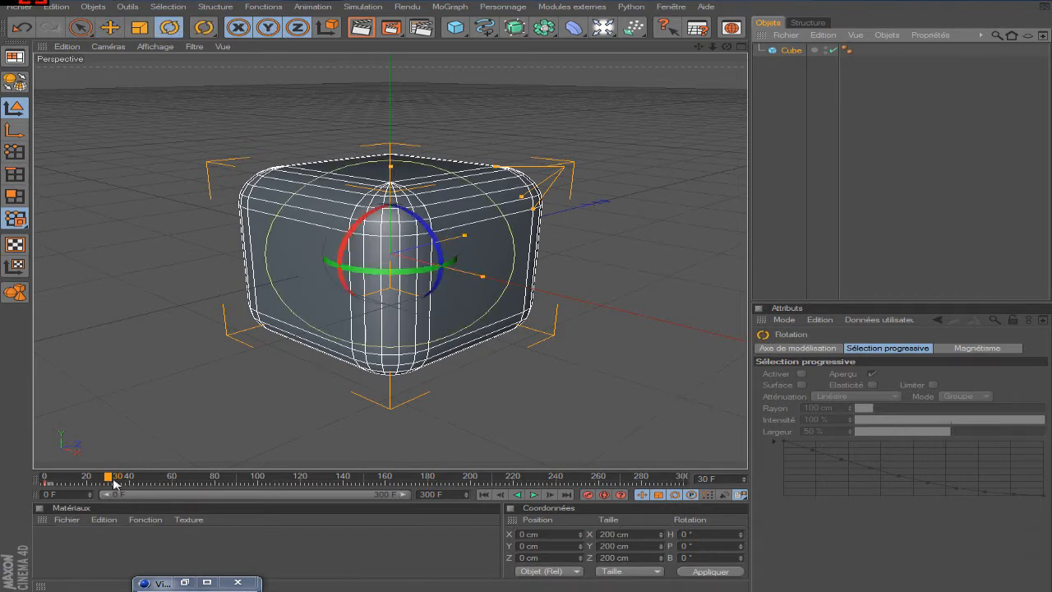
{"action": "left_click_drag", "start_coordinate": [429, 272], "coordinate": [349, 263]}
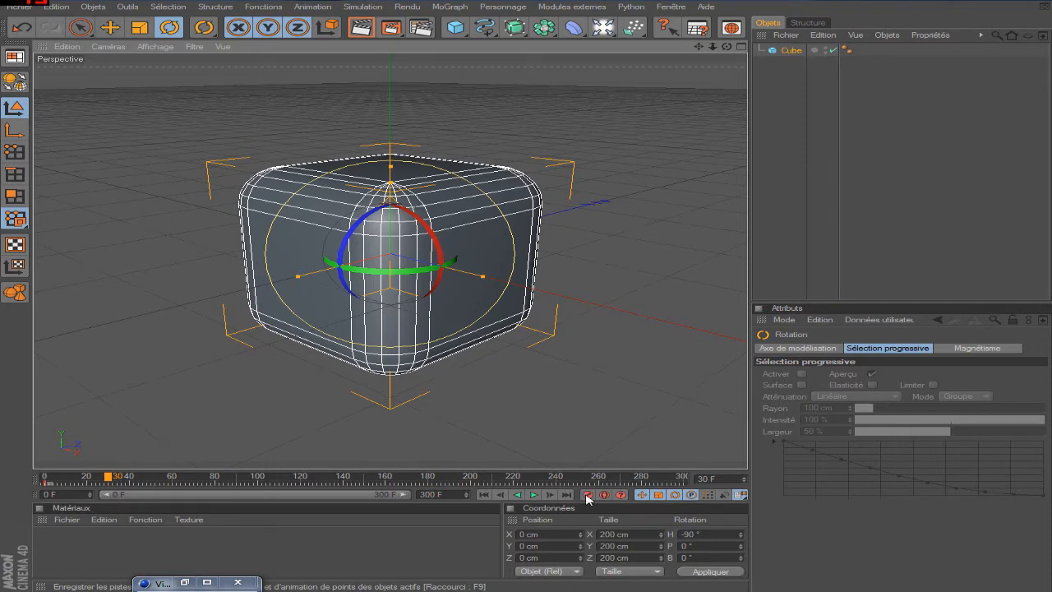
{"action": "left_click", "coordinate": [758, 148]}
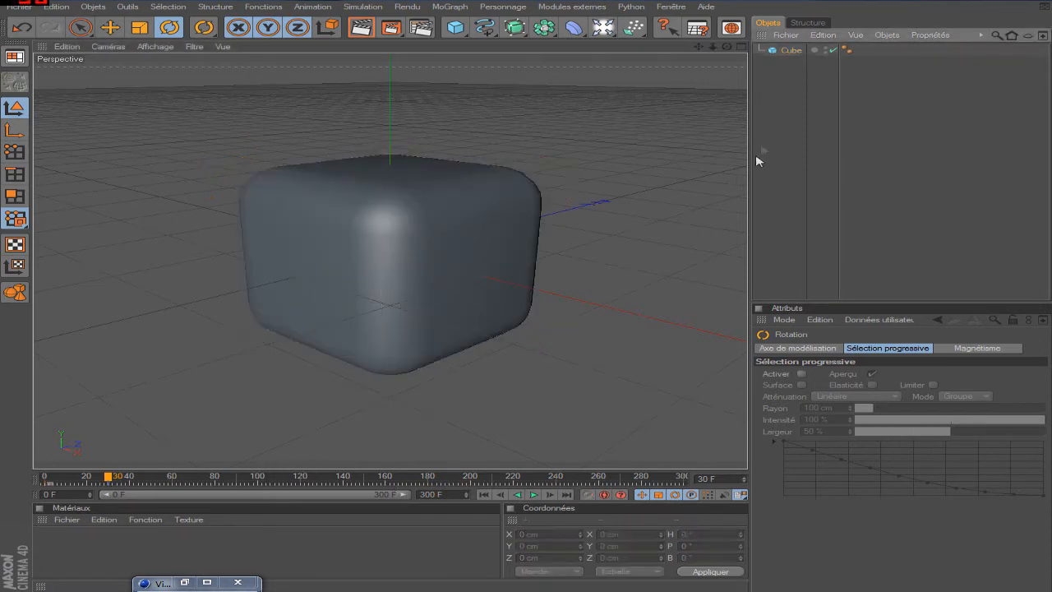
- Play the rotation animation from the start twice, return to frame 0, and reselect the cube
{"action": "left_click", "coordinate": [484, 495]}
{"action": "left_click", "coordinate": [534, 495]}
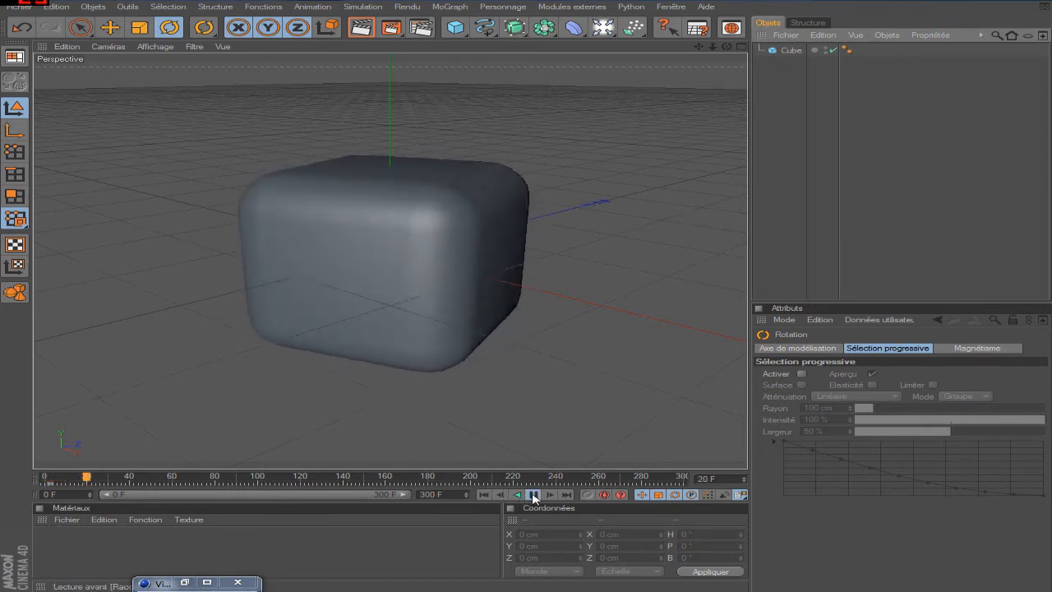
{"action": "left_click", "coordinate": [484, 495]}
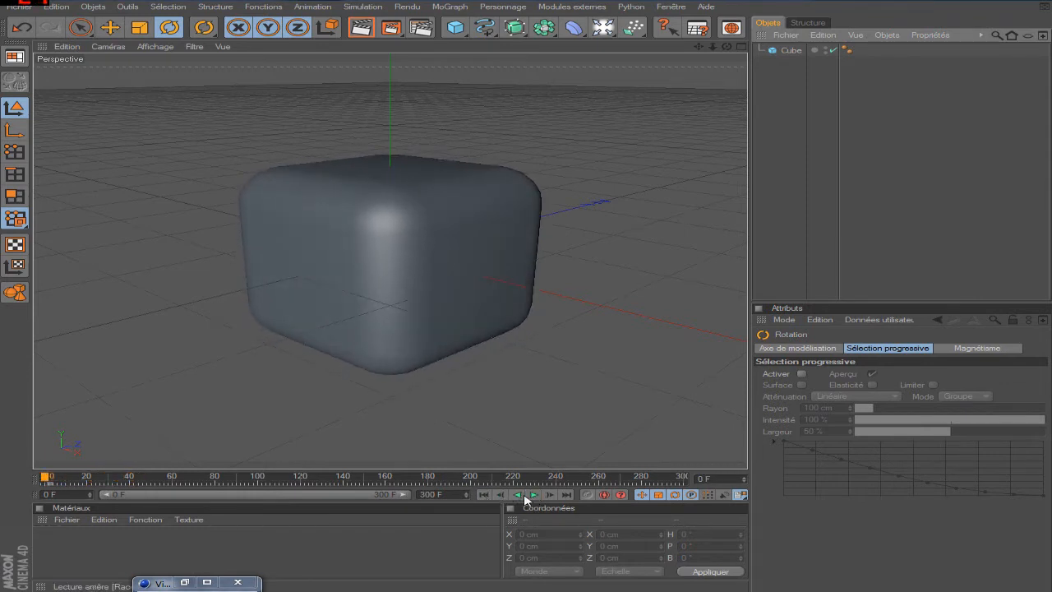
{"action": "left_click", "coordinate": [534, 496]}
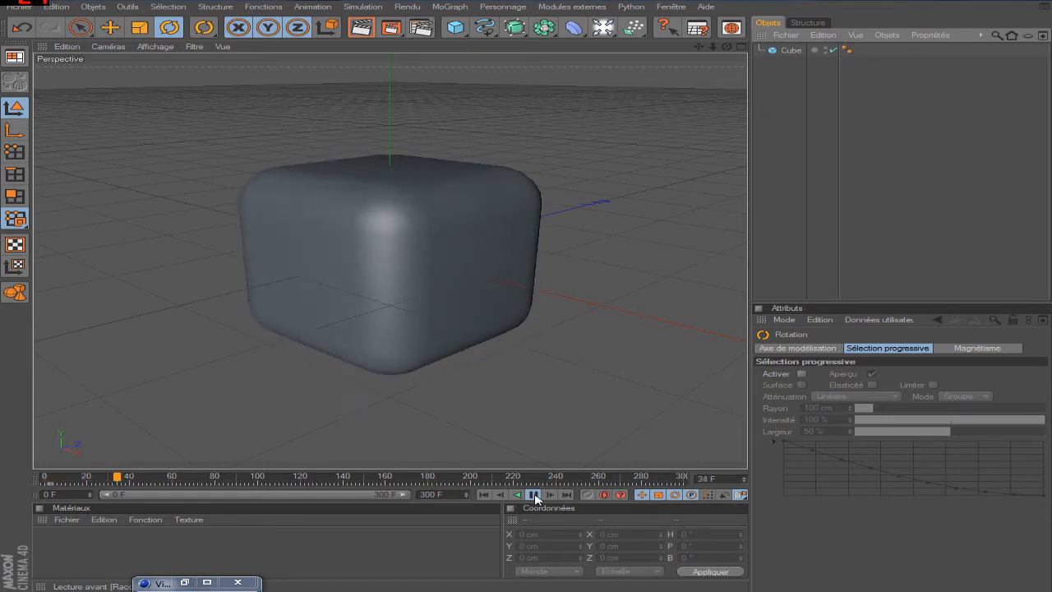
{"action": "left_click", "coordinate": [535, 495]}
{"action": "left_click", "coordinate": [485, 494]}
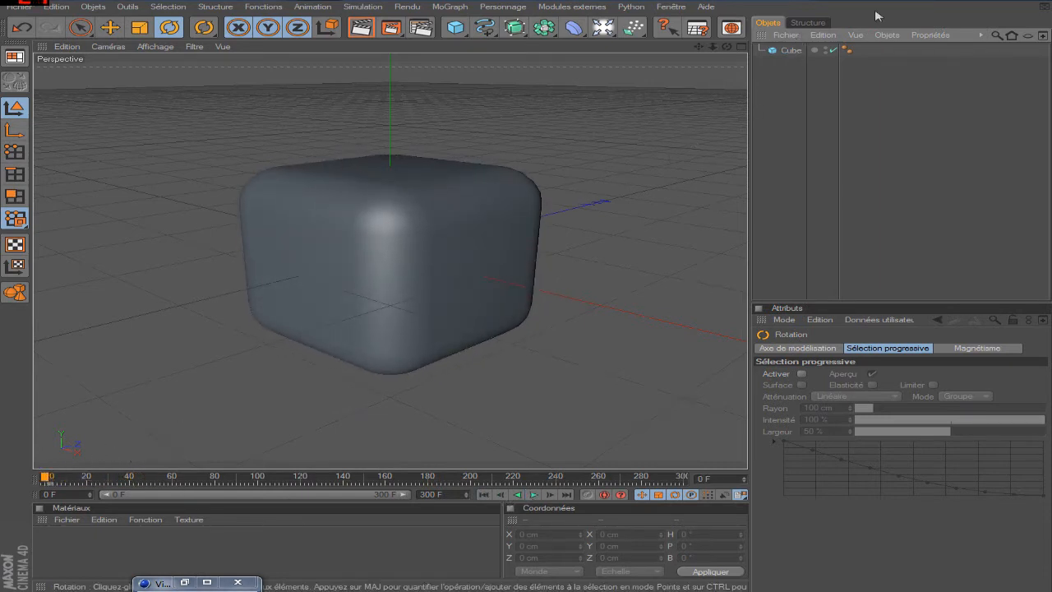
{"action": "left_click", "coordinate": [794, 50]}
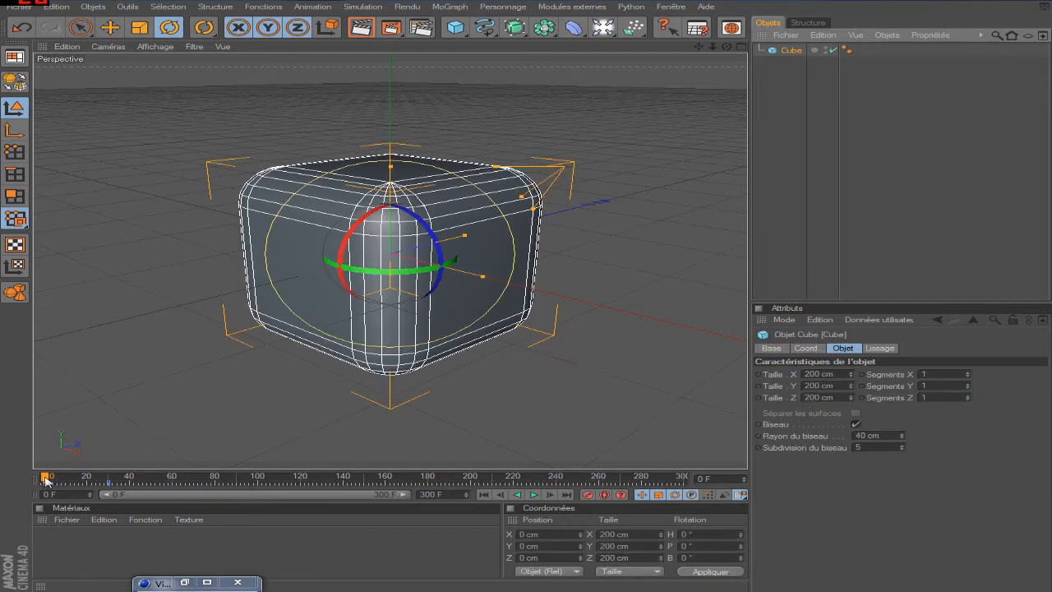
- Move the cube along Z to about -165.6 cm at frame 30, record a keyframe there, and deselect the cube
{"action": "left_click", "coordinate": [110, 28]}
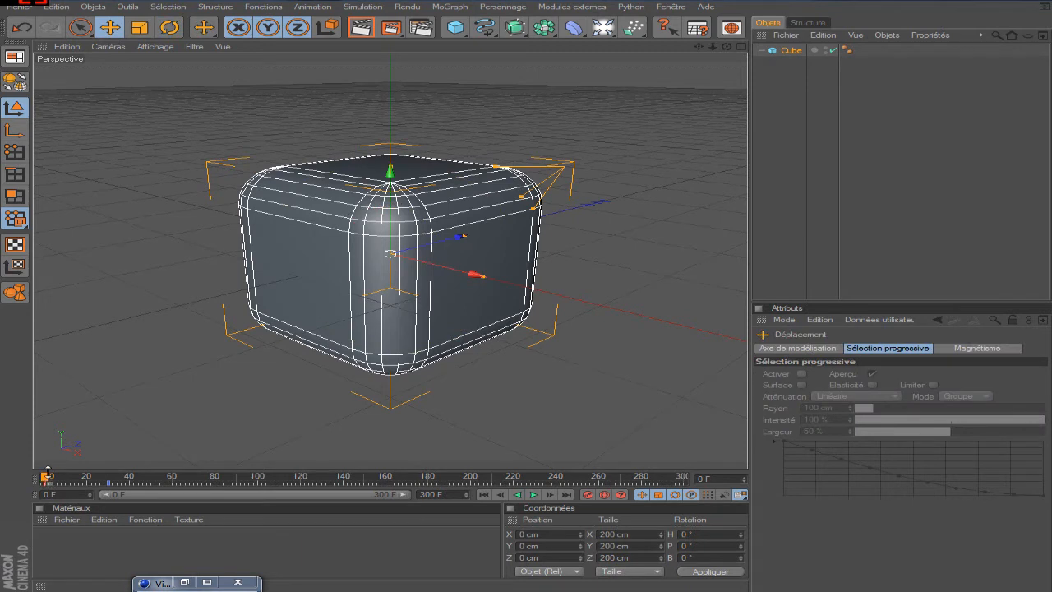
{"action": "left_click", "coordinate": [106, 478]}
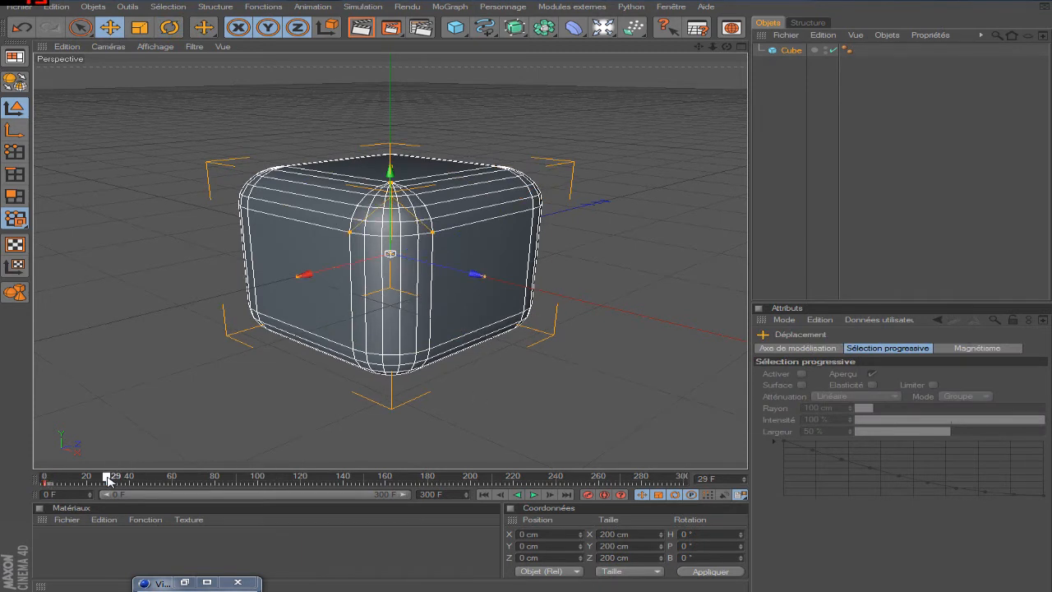
{"action": "left_click", "coordinate": [549, 494]}
{"action": "left_click_drag", "start_coordinate": [355, 269], "coordinate": [180, 297]}
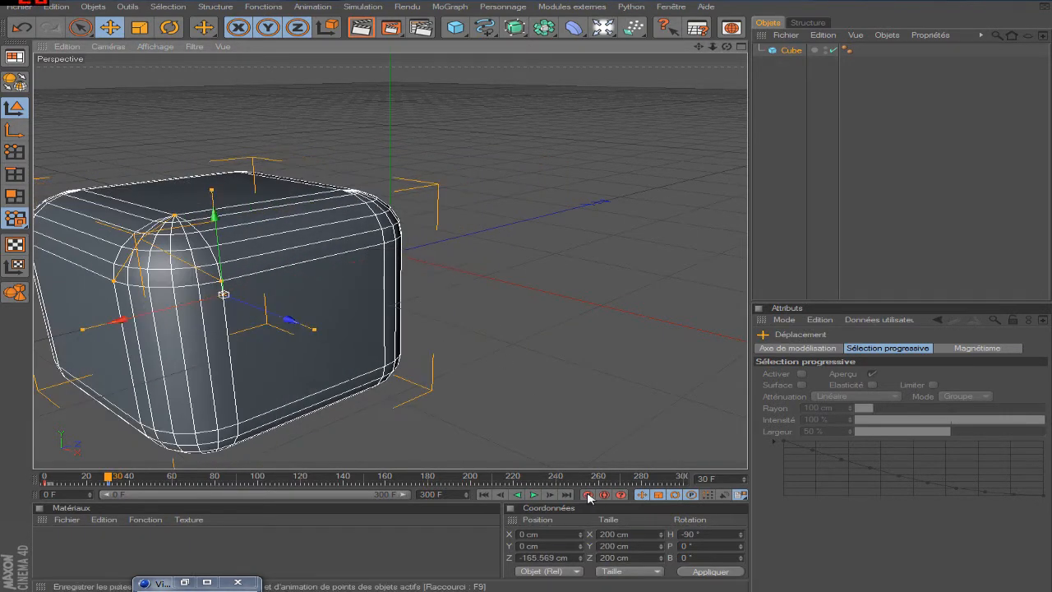
{"action": "left_click", "coordinate": [798, 166]}
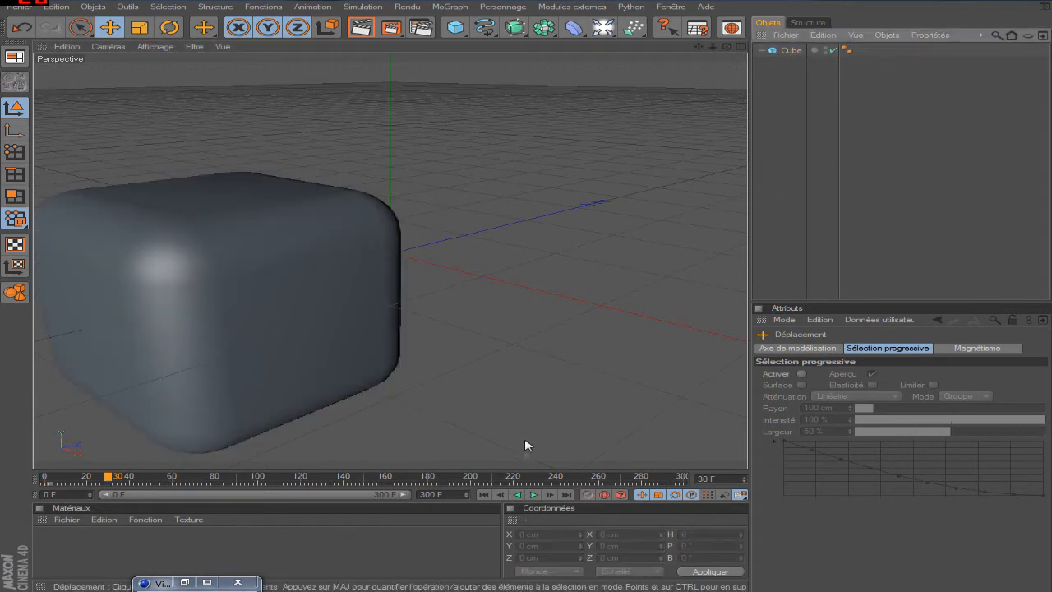
- Play the combined rotation and movement from the start, stop it, and return to frame 0
{"action": "left_click", "coordinate": [483, 494]}
{"action": "left_click", "coordinate": [533, 494]}
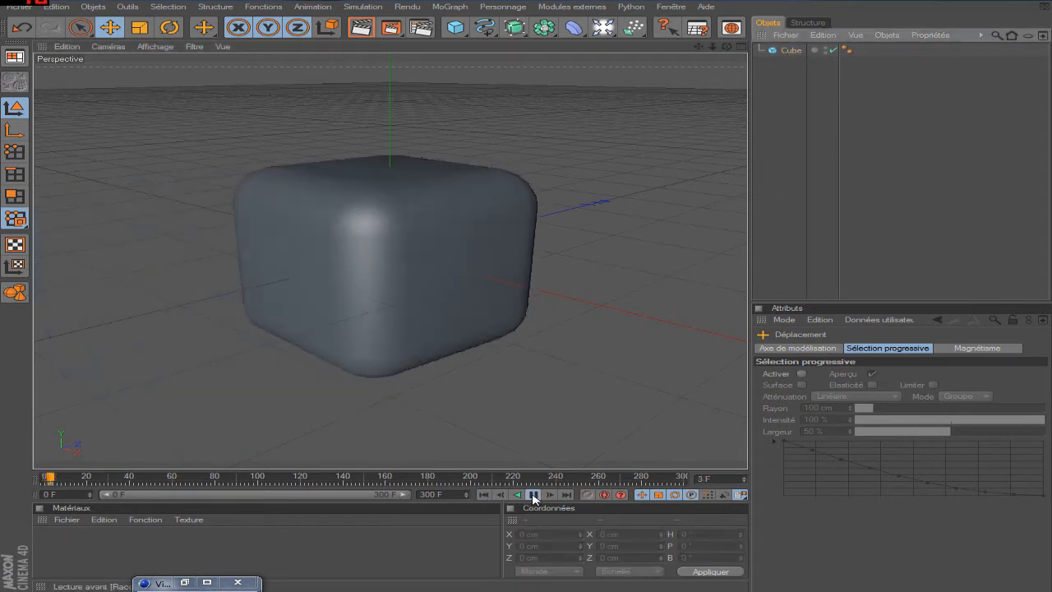
{"action": "left_click", "coordinate": [534, 494]}
{"action": "left_click", "coordinate": [482, 494]}
{"action": "mouse_move", "coordinate": [44, 478]}
{"action": "left_mouse_down"}
{"action": "mouse_move", "coordinate": [123, 478]}
{"action": "mouse_move", "coordinate": [31, 478]}
{"action": "left_mouse_up"}
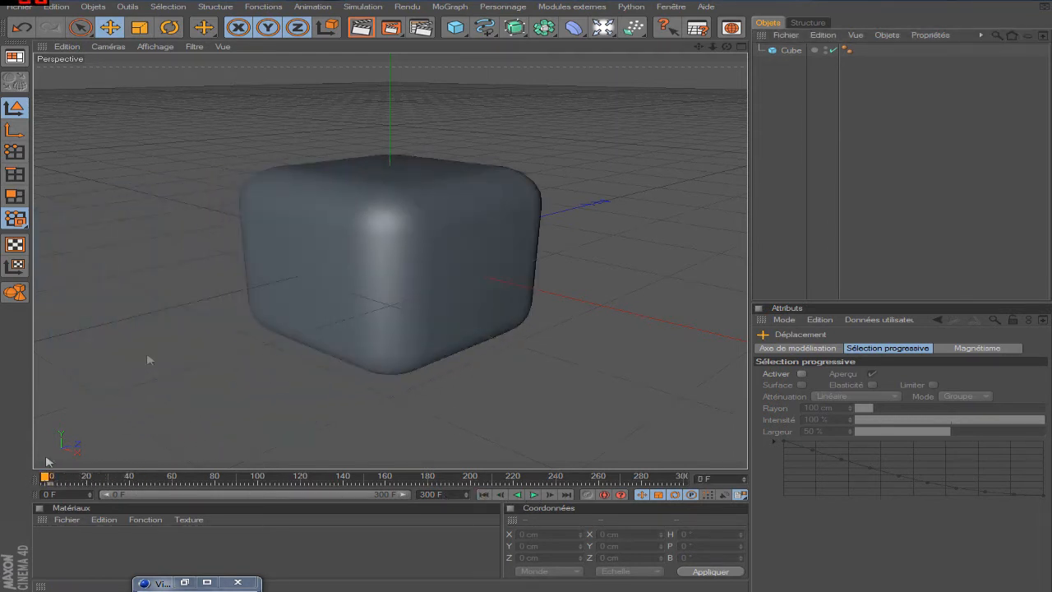
- Raise the cube to about 110.8 cm in Y at frame 15 and record a keyframe there
{"action": "left_click", "coordinate": [790, 50]}
{"action": "left_click", "coordinate": [46, 478]}
{"action": "left_click_drag", "start_coordinate": [46, 478], "coordinate": [77, 479]}
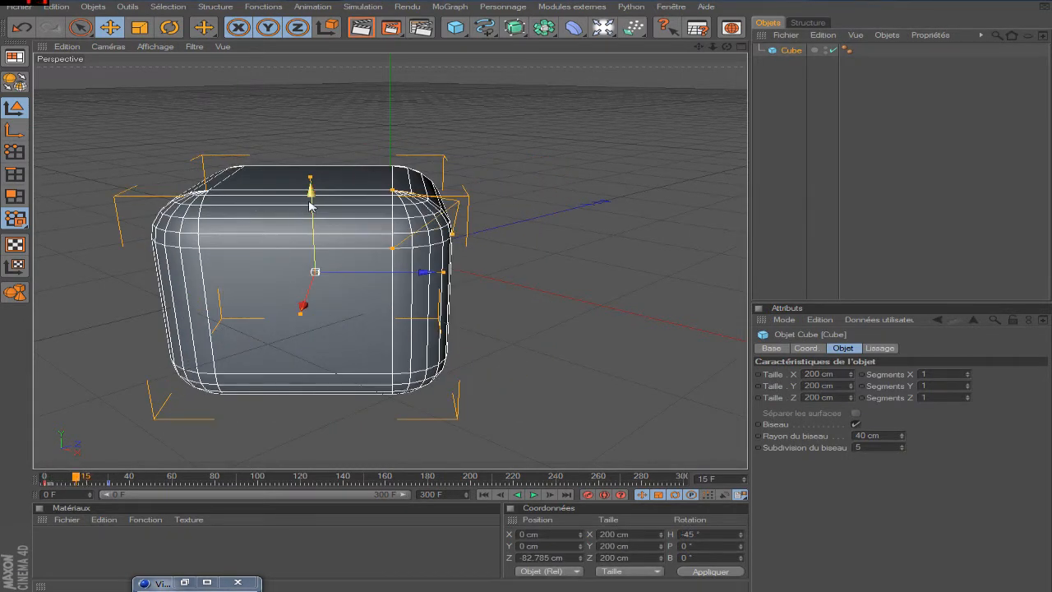
{"action": "left_click_drag", "start_coordinate": [313, 237], "coordinate": [310, 130]}
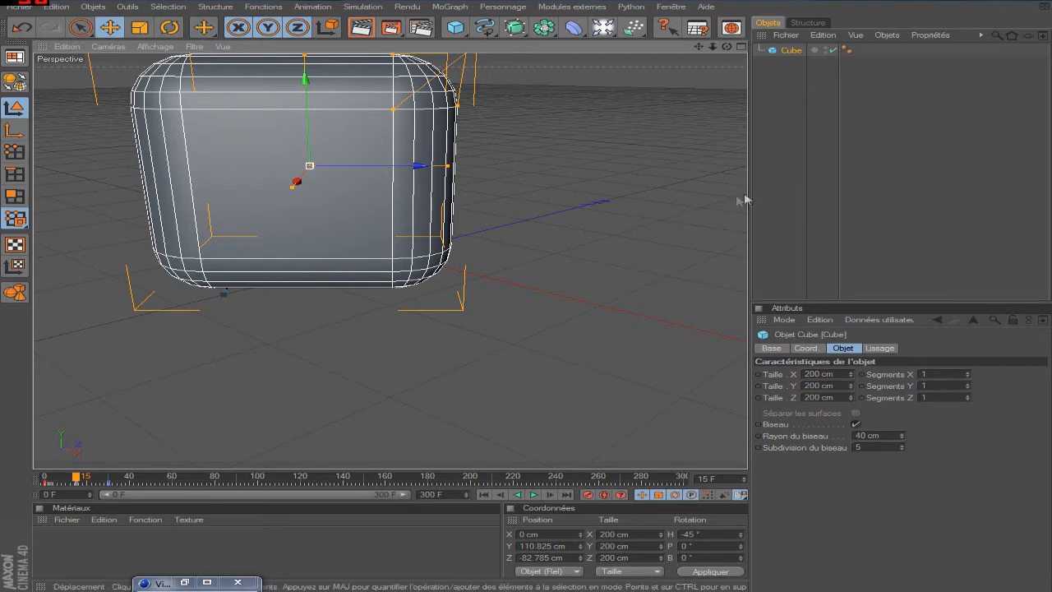
- Scrub back to frame 0, play the arcing cube animation, stop it, and deselect the cube
{"action": "left_click_drag", "start_coordinate": [75, 479], "coordinate": [70, 480]}
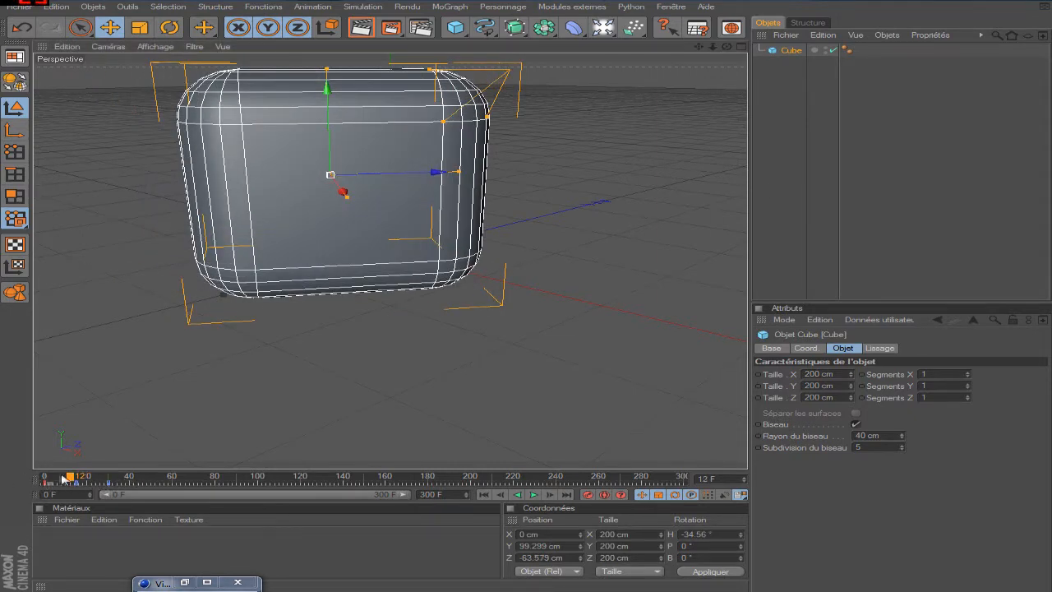
{"action": "left_click_drag", "start_coordinate": [63, 479], "coordinate": [45, 479]}
{"action": "left_click", "coordinate": [535, 494]}
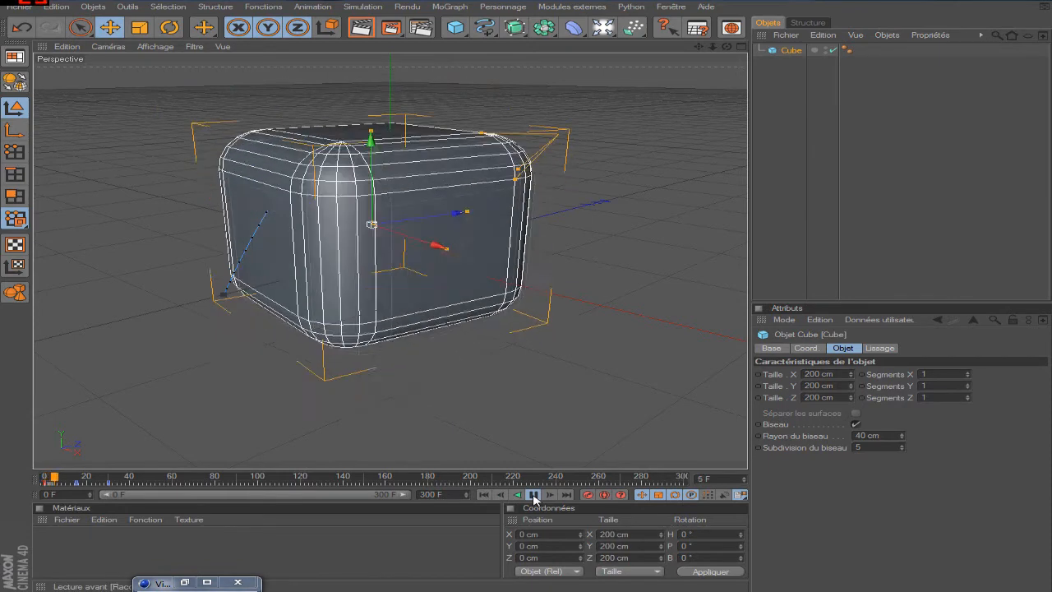
{"action": "left_click", "coordinate": [534, 494]}
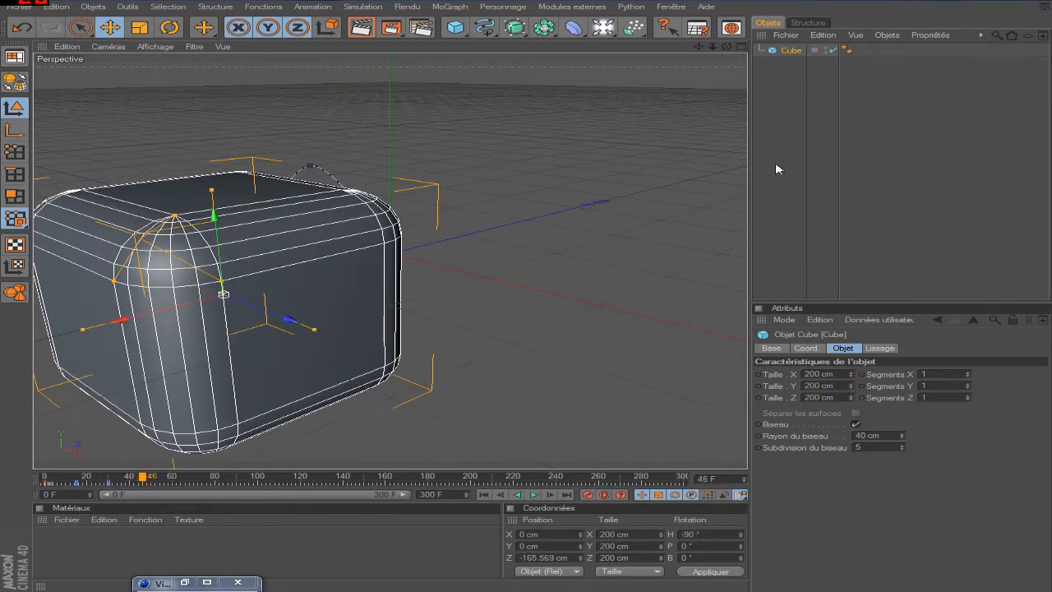
{"action": "left_click", "coordinate": [779, 170]}
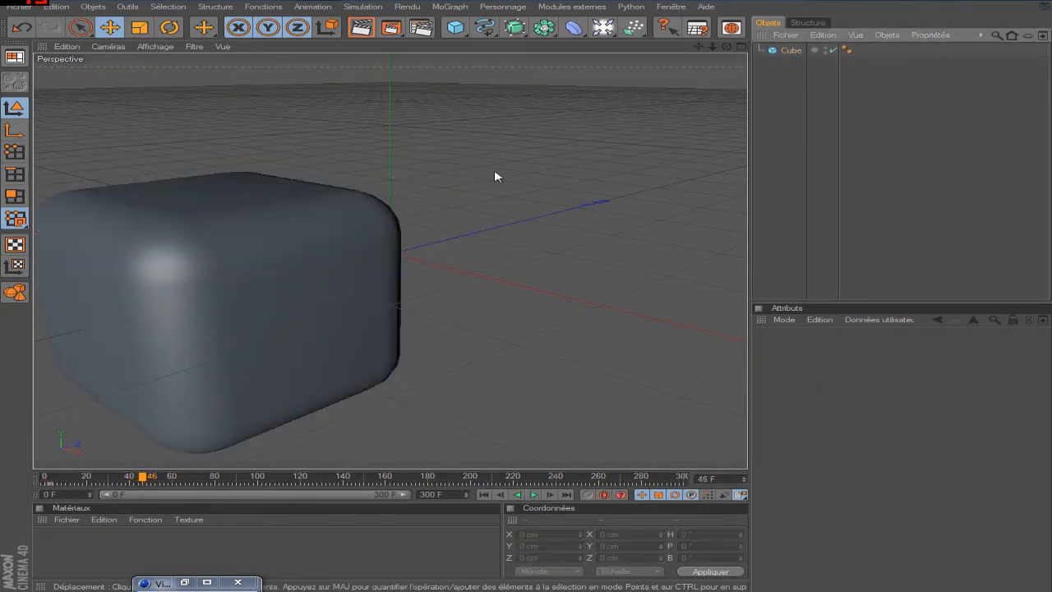
- Examine the keyframe markers beside the cube's position, scale and rotation coordinates on and off the keyed frames
{"action": "left_click", "coordinate": [788, 48]}
{"action": "left_click_drag", "start_coordinate": [698, 46], "coordinate": [724, 93]}
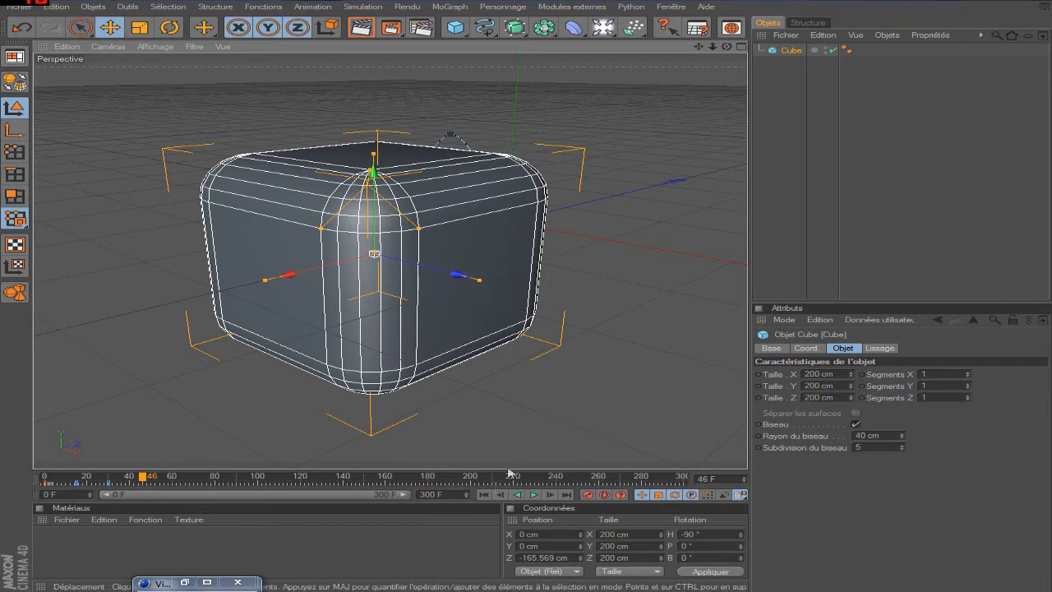
{"action": "left_click", "coordinate": [806, 348]}
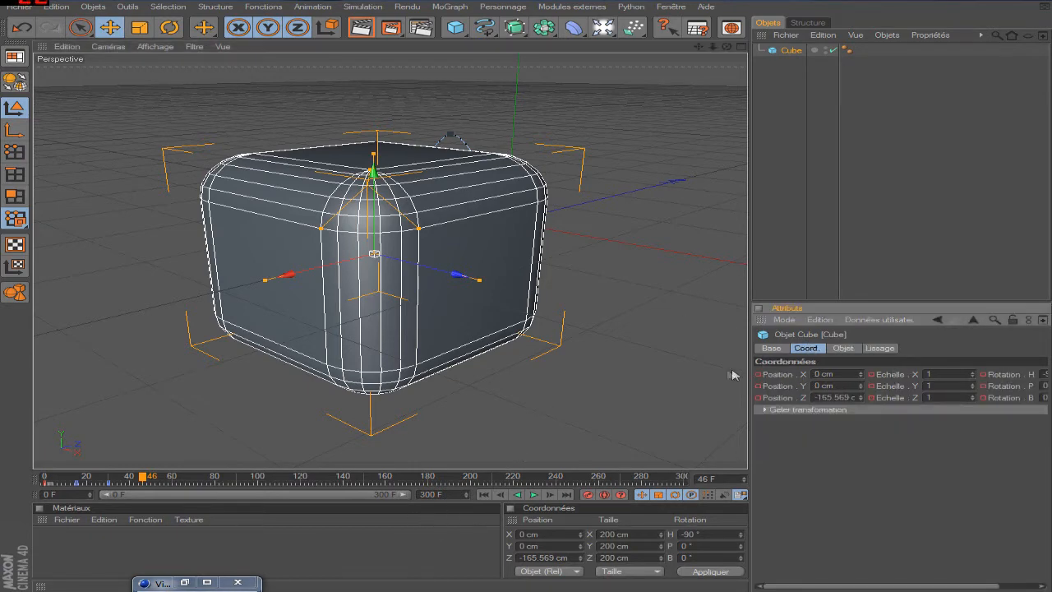
{"action": "left_click_drag", "start_coordinate": [79, 478], "coordinate": [110, 475]}
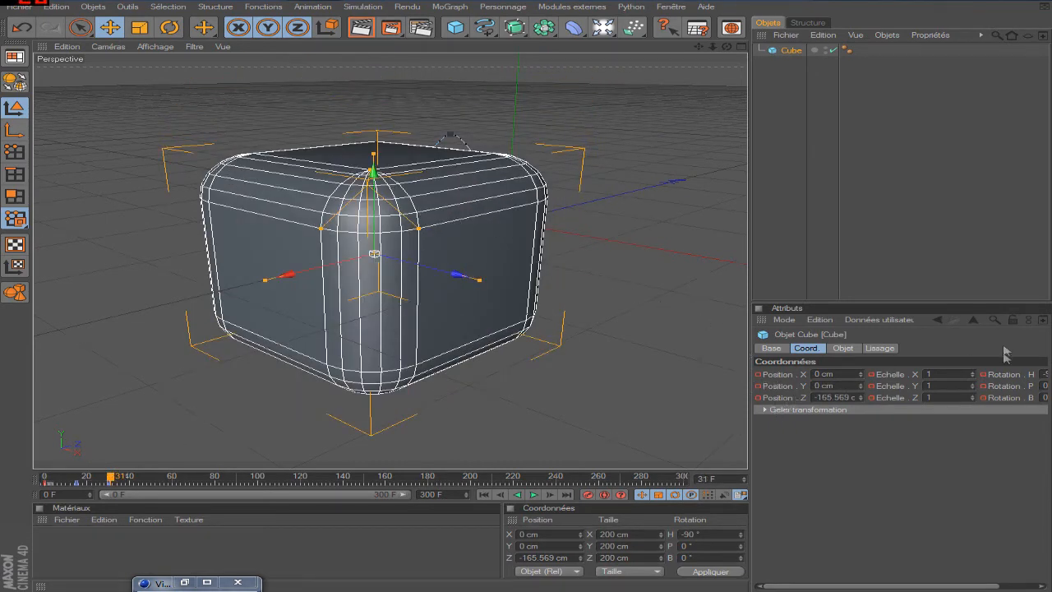
{"action": "left_click", "coordinate": [1002, 446]}
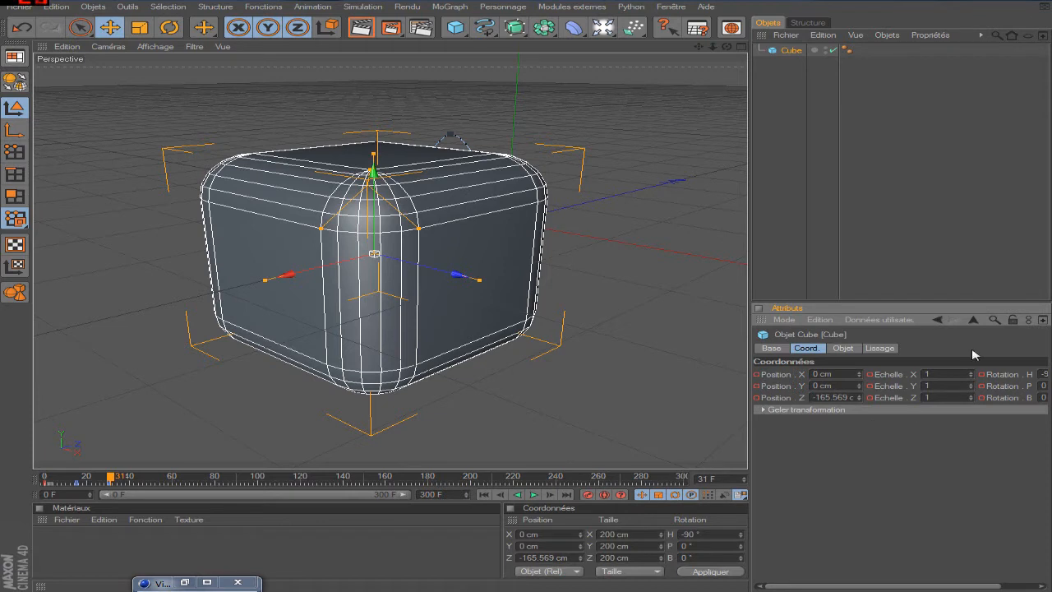
{"action": "left_click_drag", "start_coordinate": [121, 482], "coordinate": [151, 482]}
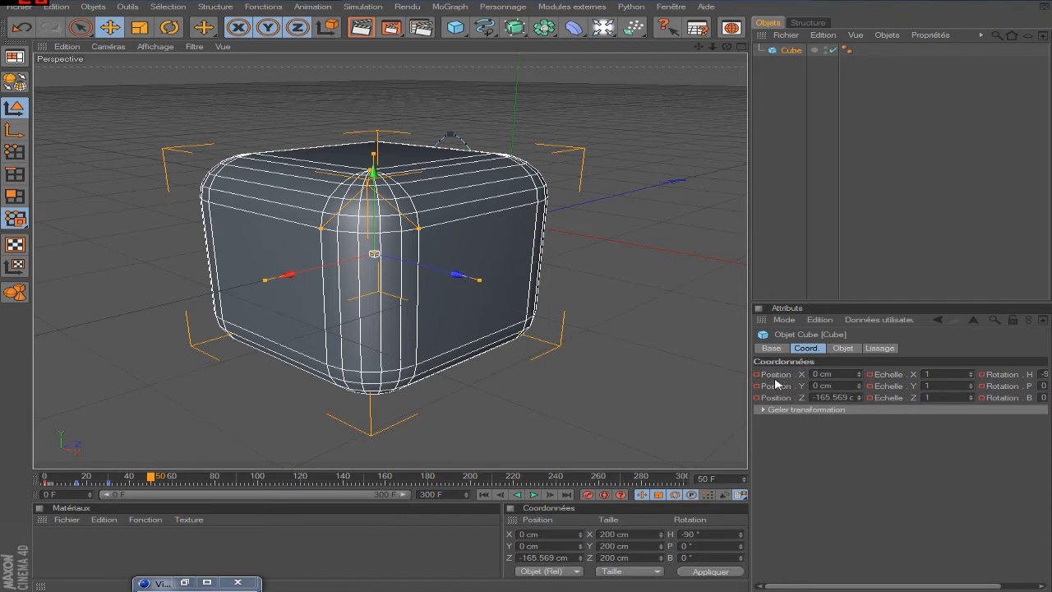
{"action": "left_click_drag", "start_coordinate": [775, 380], "coordinate": [774, 397]}
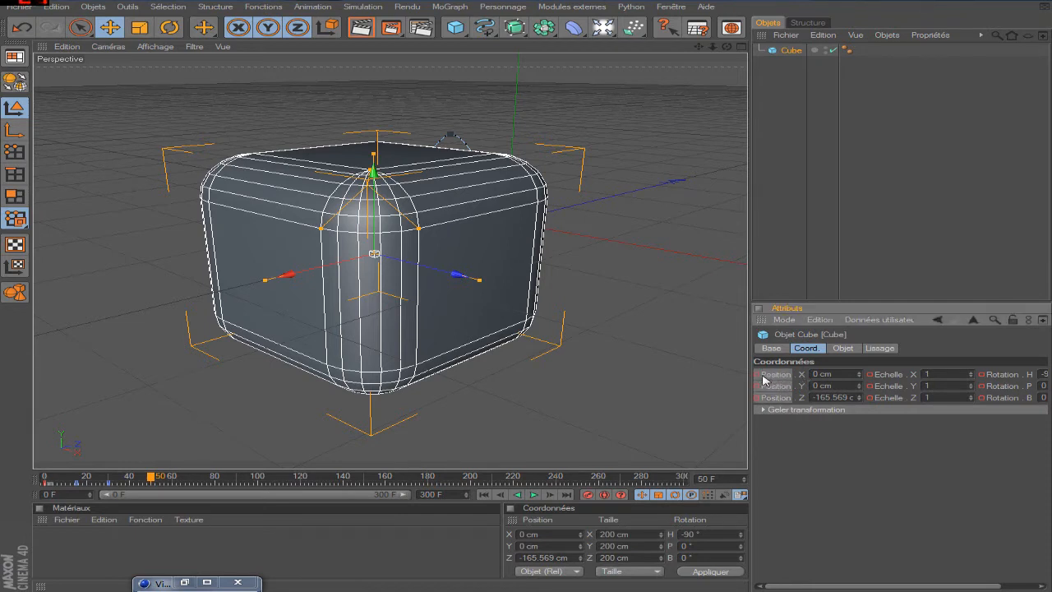
{"action": "left_click_drag", "start_coordinate": [150, 481], "coordinate": [111, 483]}
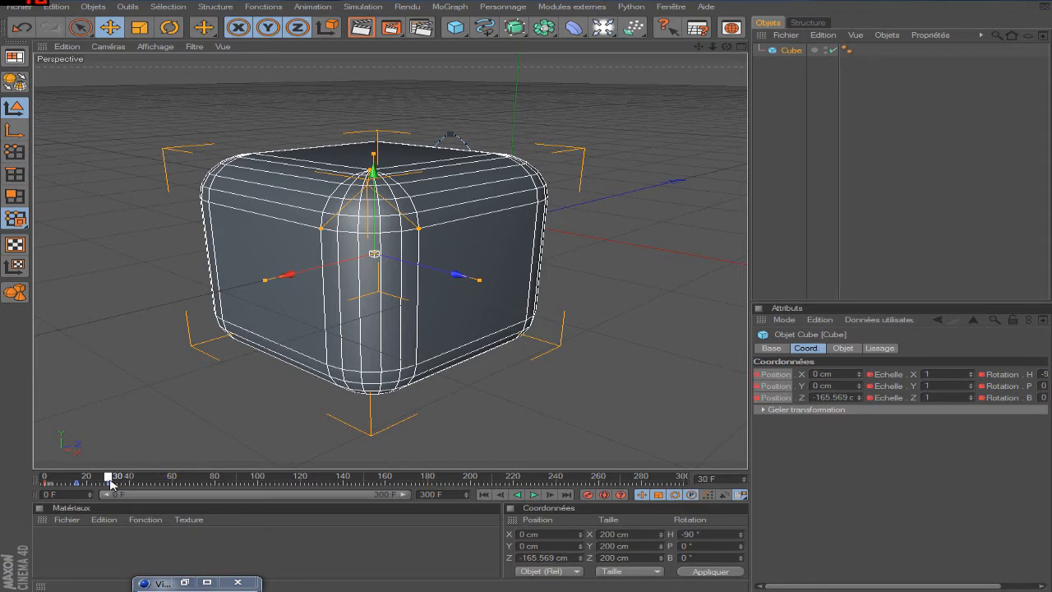
{"action": "left_click", "coordinate": [881, 377]}
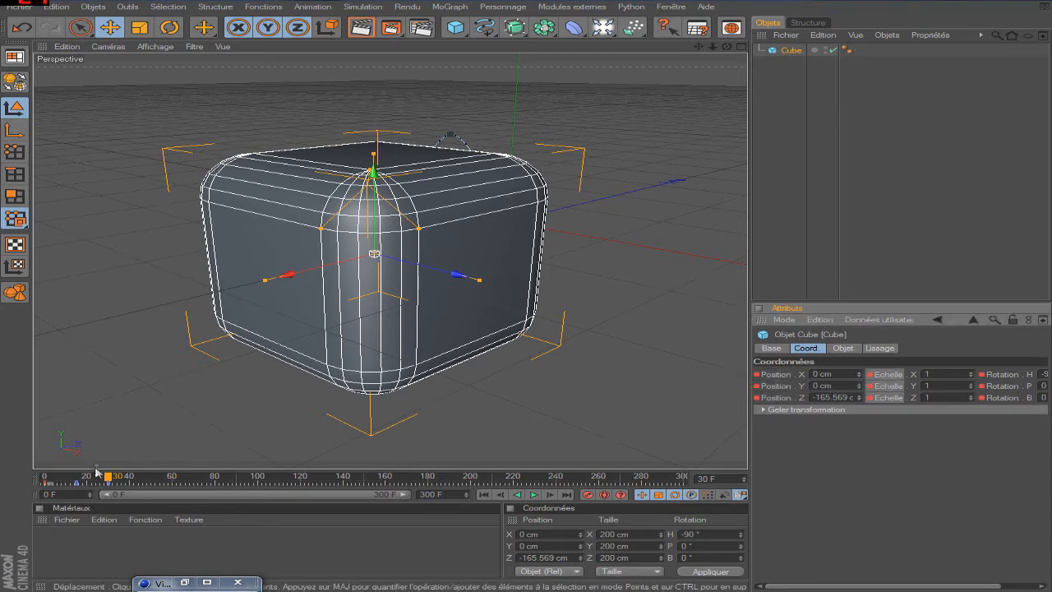
{"action": "left_click", "coordinate": [796, 104]}
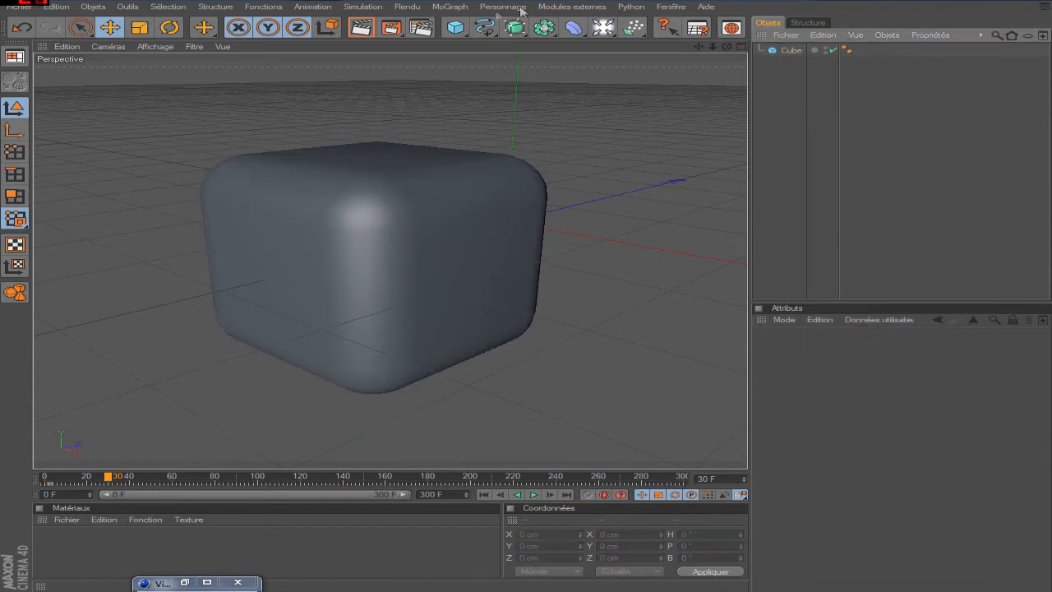
- Add a second cube, return to frame 0, and show the new cube's object properties
{"action": "left_click", "coordinate": [455, 27]}
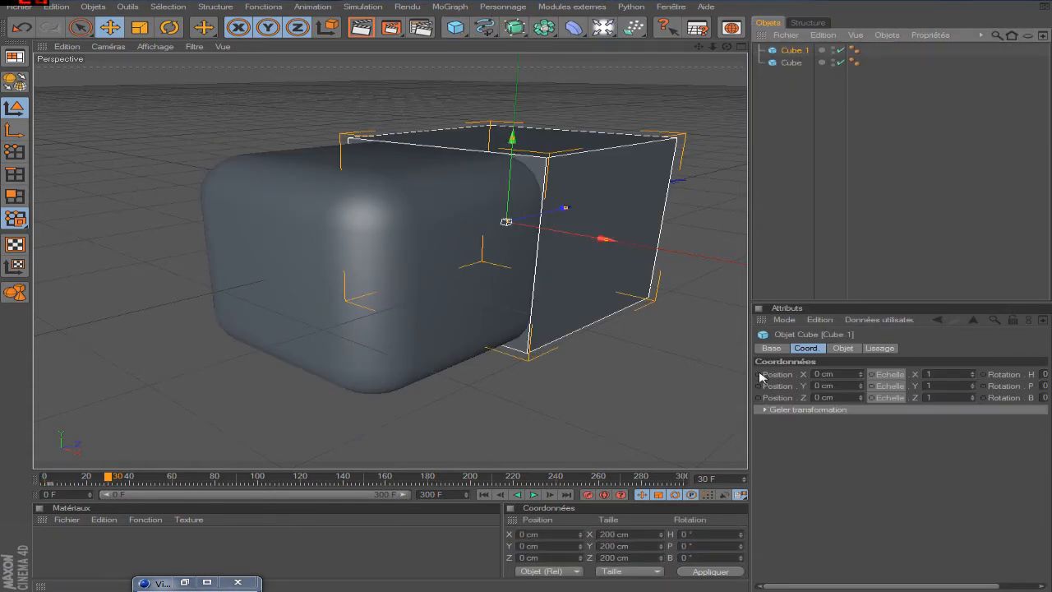
{"action": "left_click", "coordinate": [534, 494]}
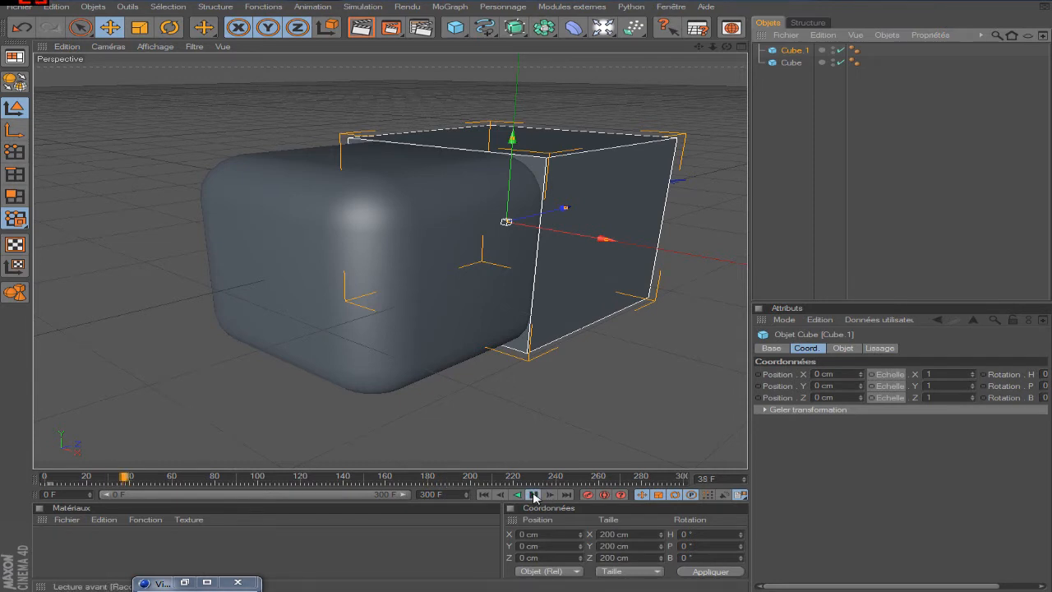
{"action": "left_click", "coordinate": [483, 495]}
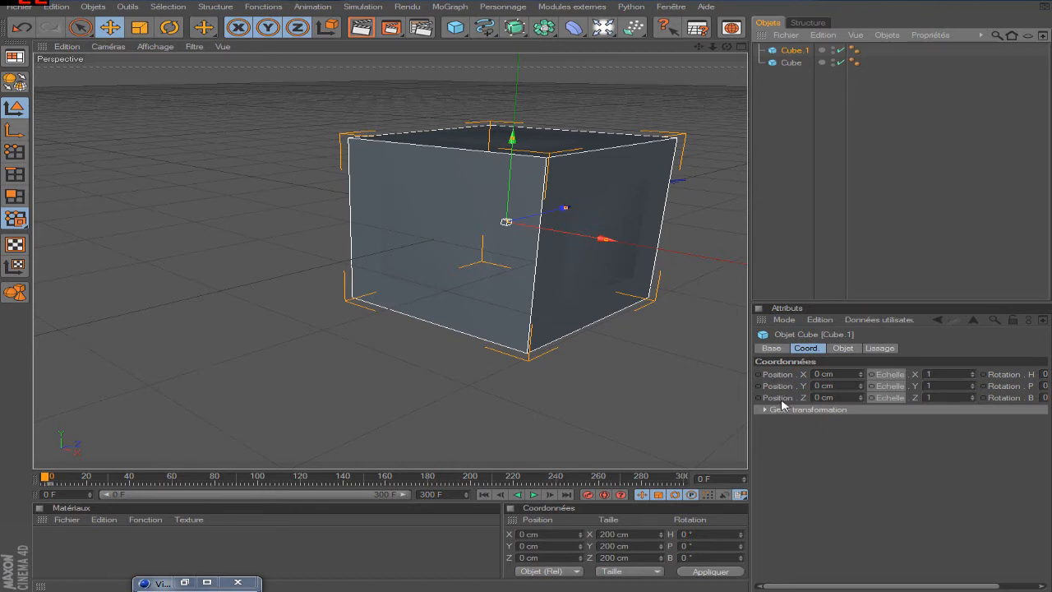
{"action": "left_click", "coordinate": [854, 350]}
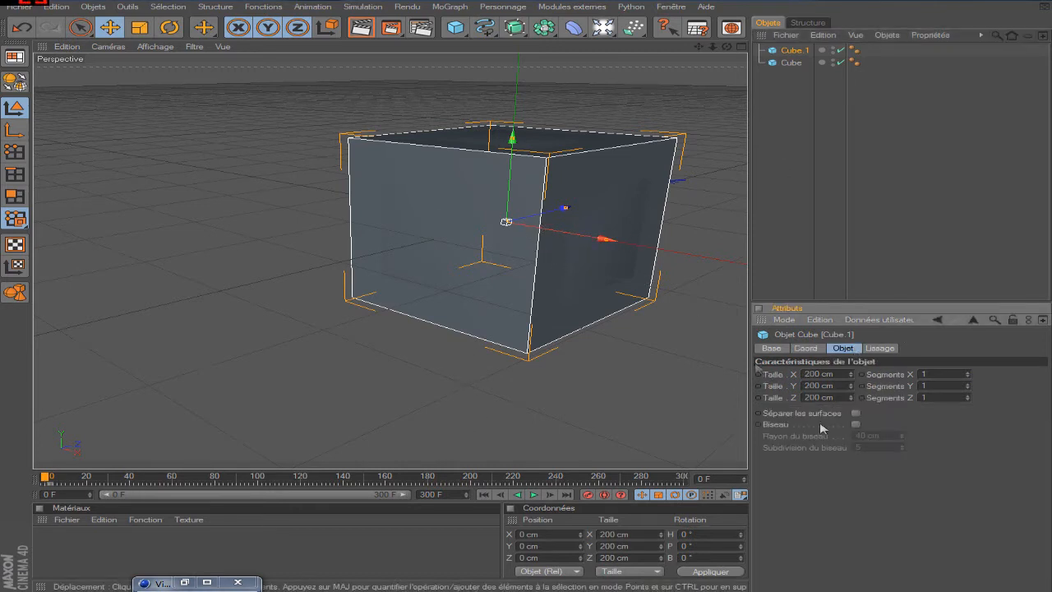
{"action": "mouse_move", "coordinate": [850, 385]}
{"action": "left_mouse_down"}
{"action": "mouse_move", "coordinate": [851, 444]}
{"action": "mouse_move", "coordinate": [851, 386]}
{"action": "left_mouse_up"}
{"action": "double_click", "coordinate": [821, 385]}
{"action": "type", "text": "200"}
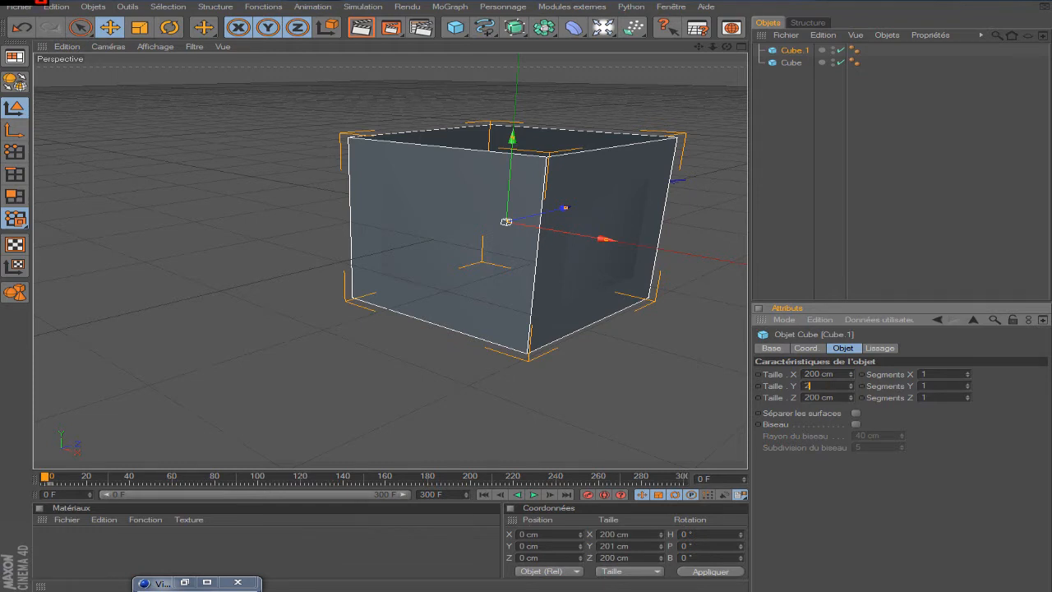
{"action": "key", "text": "Return"}
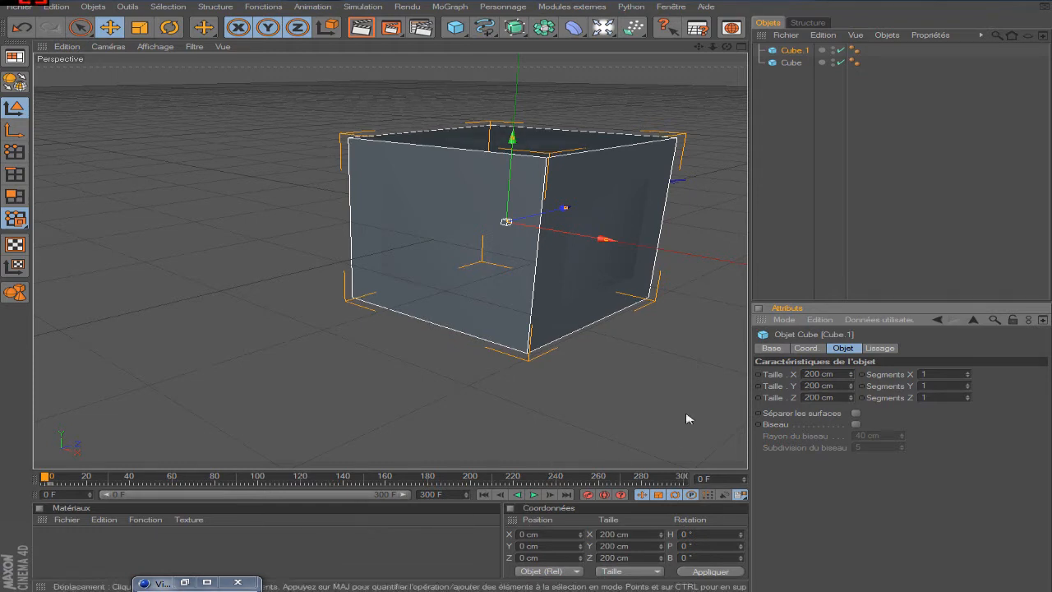
- Set the second cube's Y size to 0 cm at frame 0 and record a keyframe
{"action": "double_click", "coordinate": [822, 385]}
{"action": "type", "text": "0"}
{"action": "key", "text": "Return"}
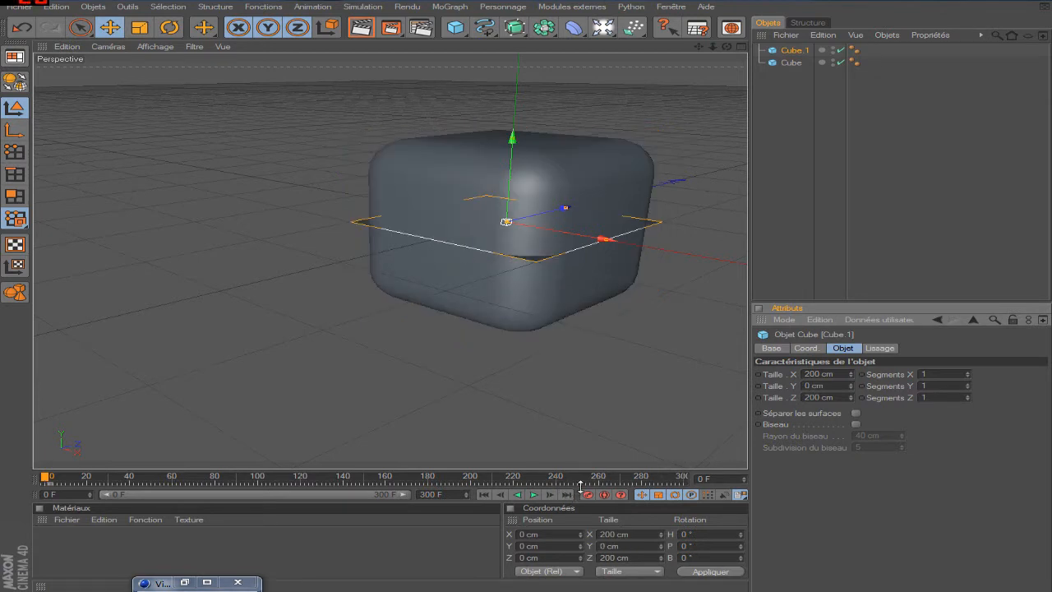
- Set the second cube's Y size to 200 cm at frame 30, record a keyframe, and deselect the cube
{"action": "left_click", "coordinate": [108, 479]}
{"action": "left_click", "coordinate": [825, 385]}
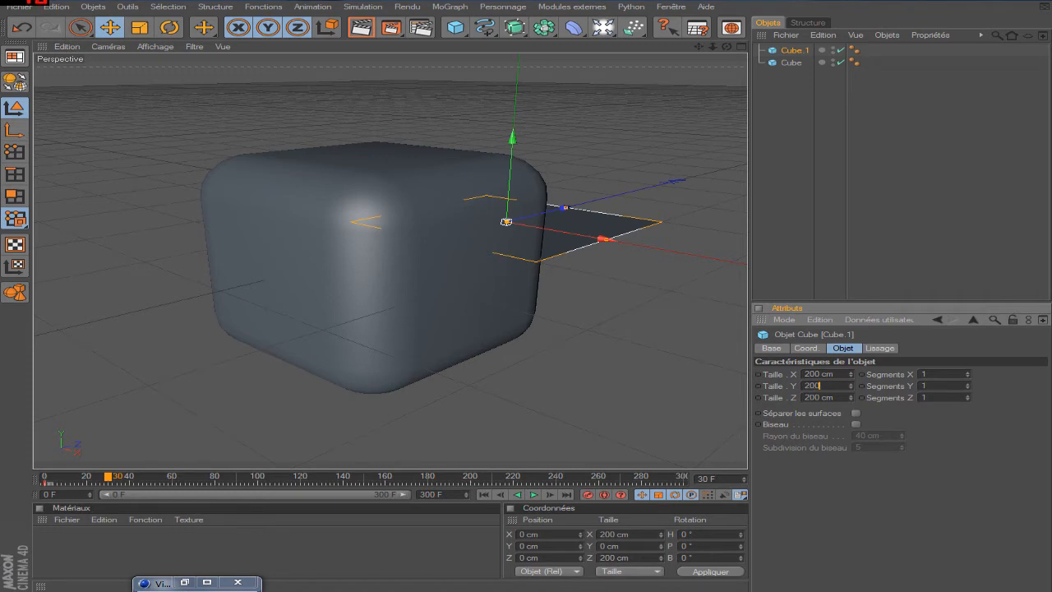
{"action": "type", "text": "200"}
{"action": "key", "text": "Return"}
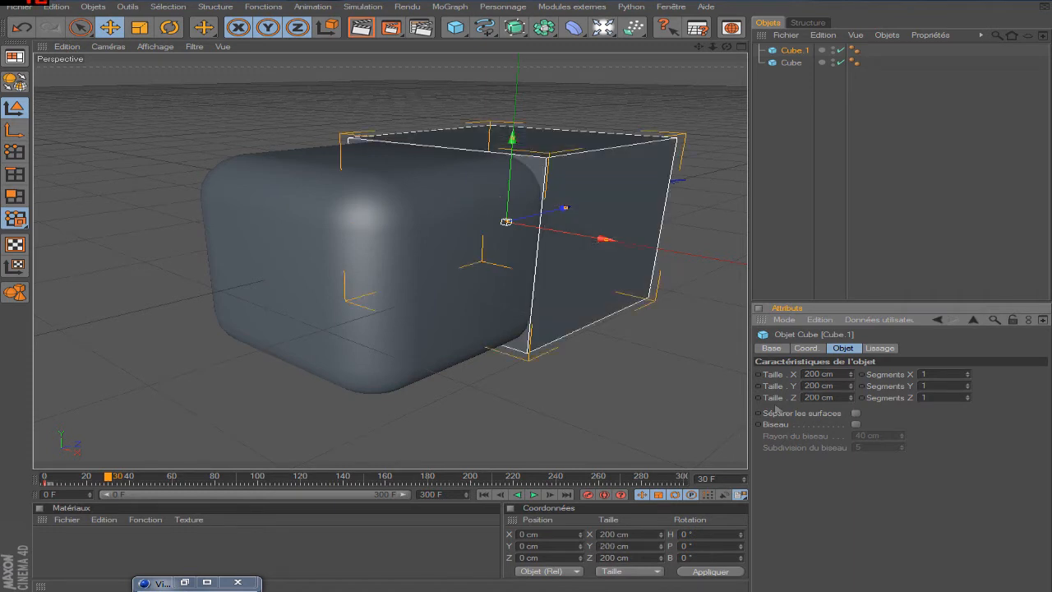
{"action": "left_click", "coordinate": [743, 254]}
- Play the animation of both cubes from the start and stop it just past frame 30
{"action": "left_click", "coordinate": [484, 494]}
{"action": "left_click", "coordinate": [534, 494]}
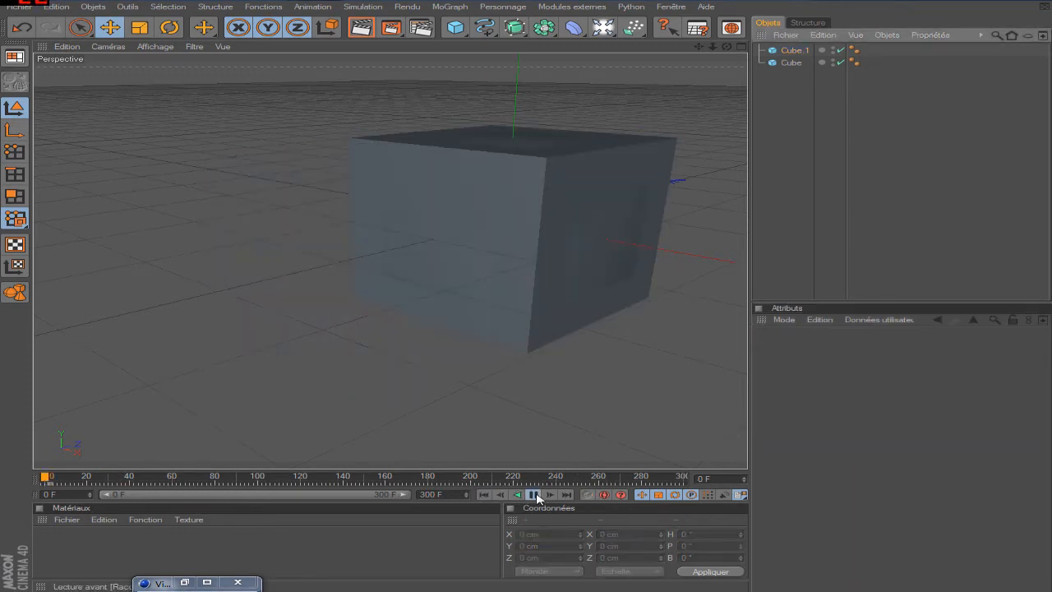
{"action": "left_click", "coordinate": [534, 494]}
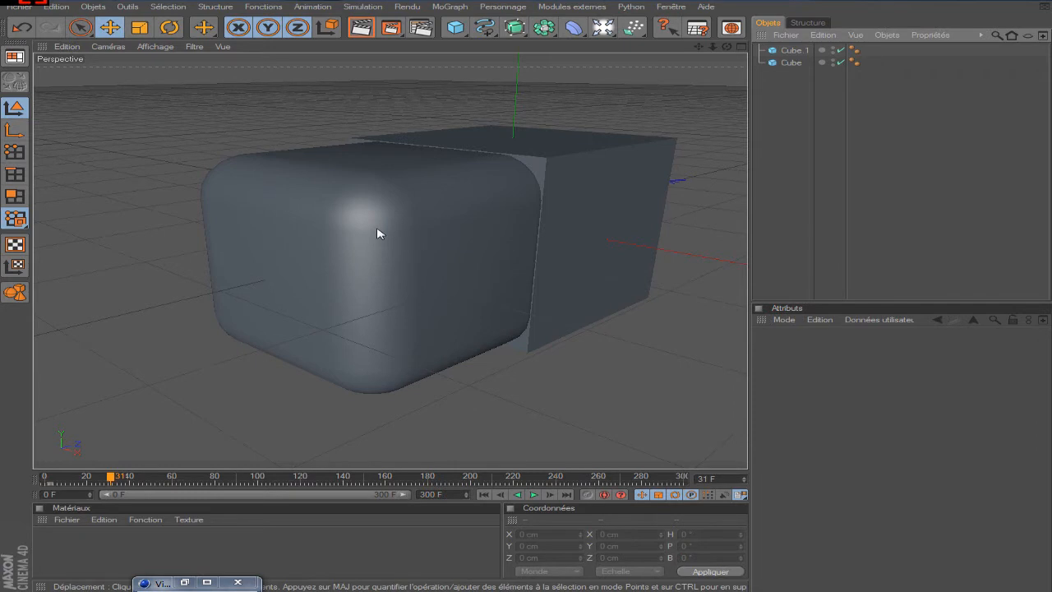
- Compare the keyed coordinates of the first and second cubes, and bring the playhead back to frame 0
{"action": "left_click", "coordinate": [794, 63]}
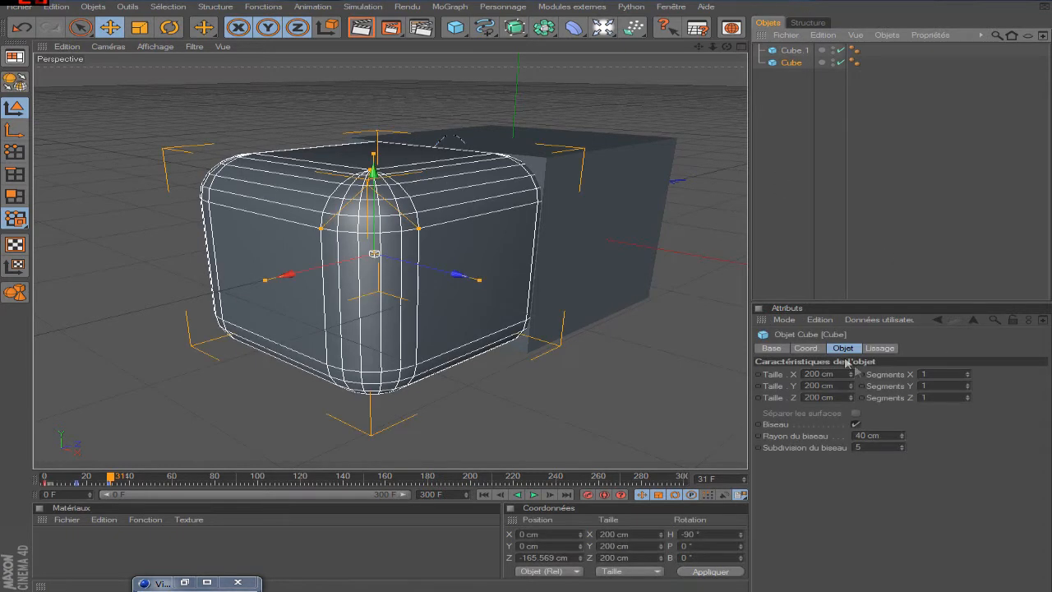
{"action": "left_click", "coordinate": [824, 348]}
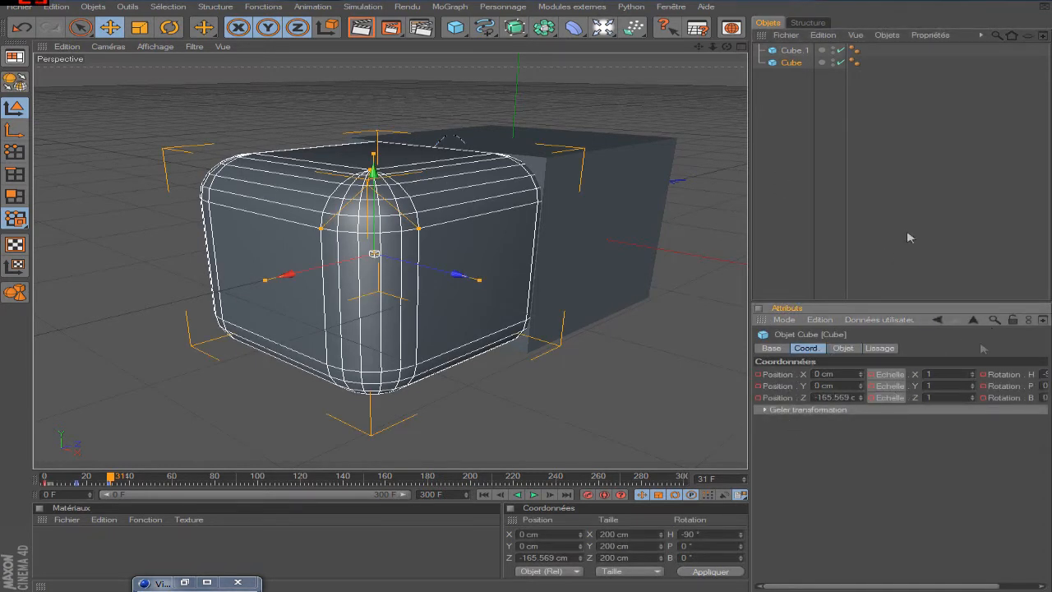
{"action": "left_click", "coordinate": [794, 50]}
{"action": "left_click_drag", "start_coordinate": [110, 477], "coordinate": [11, 486]}
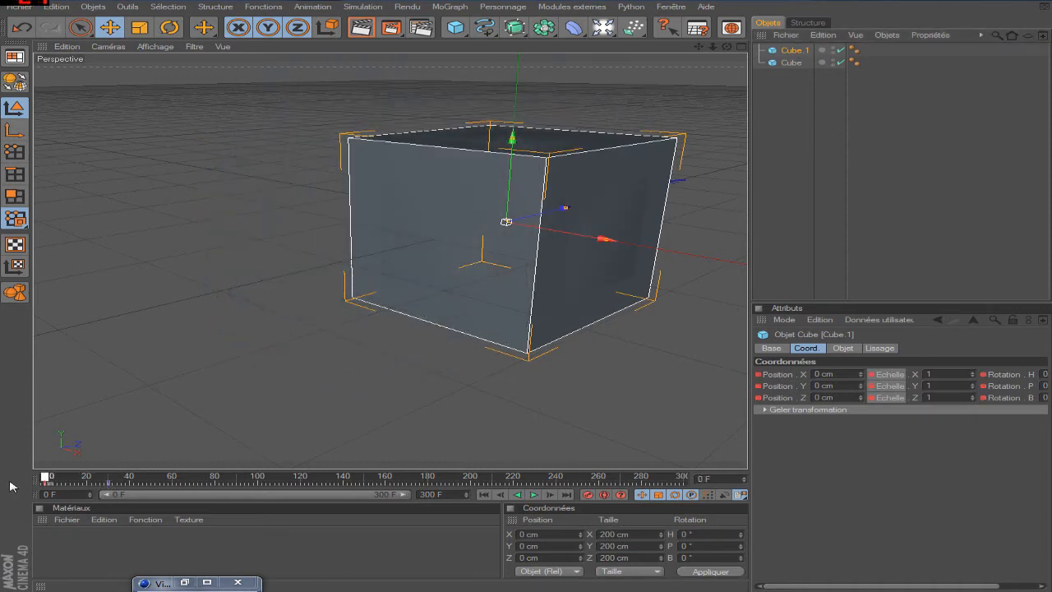
- Set the second cube's Y size to 0 cm at frame 0 in its object properties and record a keyframe for it
{"action": "left_click", "coordinate": [842, 349]}
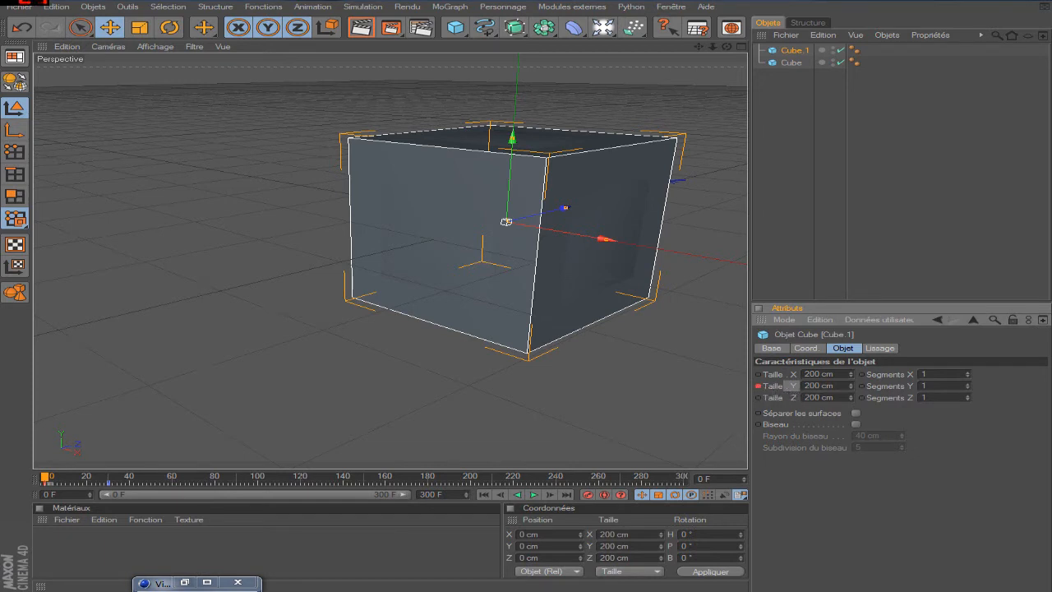
{"action": "left_click_drag", "start_coordinate": [851, 390], "coordinate": [851, 415]}
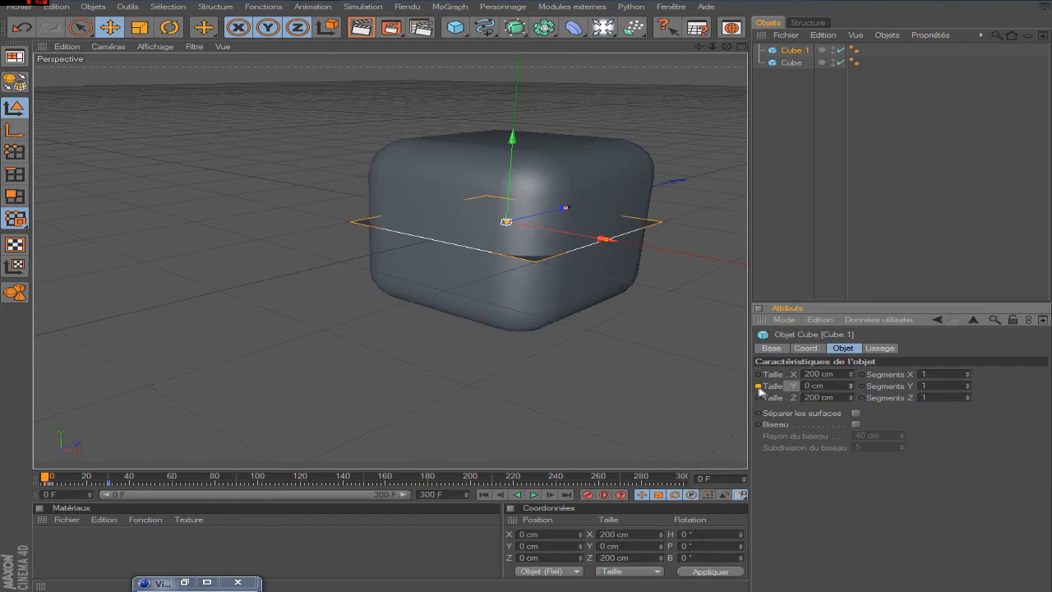
{"action": "left_click", "coordinate": [758, 386], "text": "ctrl"}
- At frame 30, set the second cube's Y size to 200 cm, record the keyframe, and deselect the cube
{"action": "left_click_drag", "start_coordinate": [47, 480], "coordinate": [112, 484]}
{"action": "left_click", "coordinate": [846, 385]}
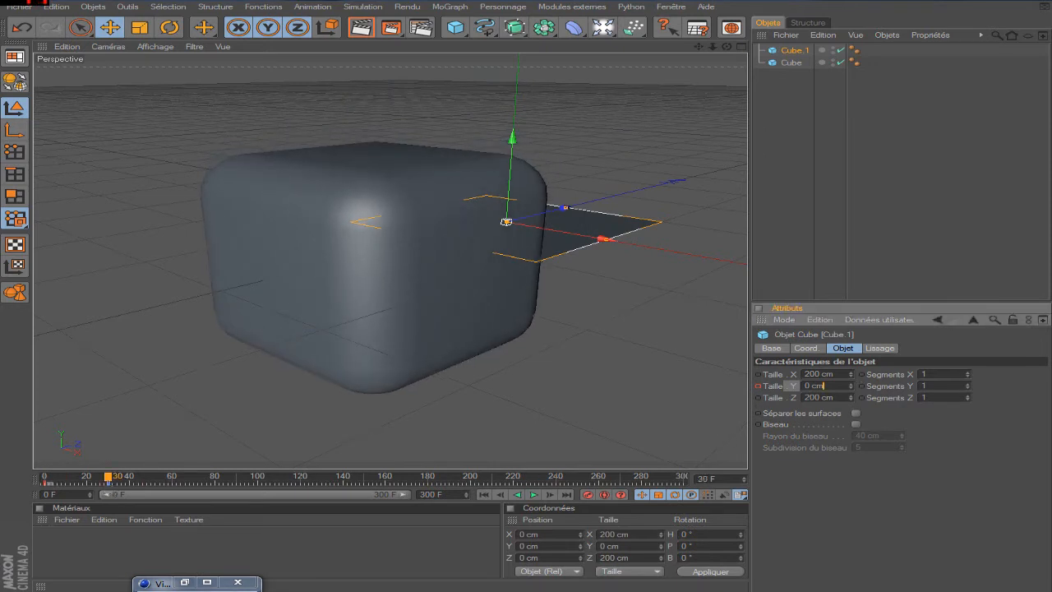
{"action": "type", "text": "200"}
{"action": "key", "text": "Return"}
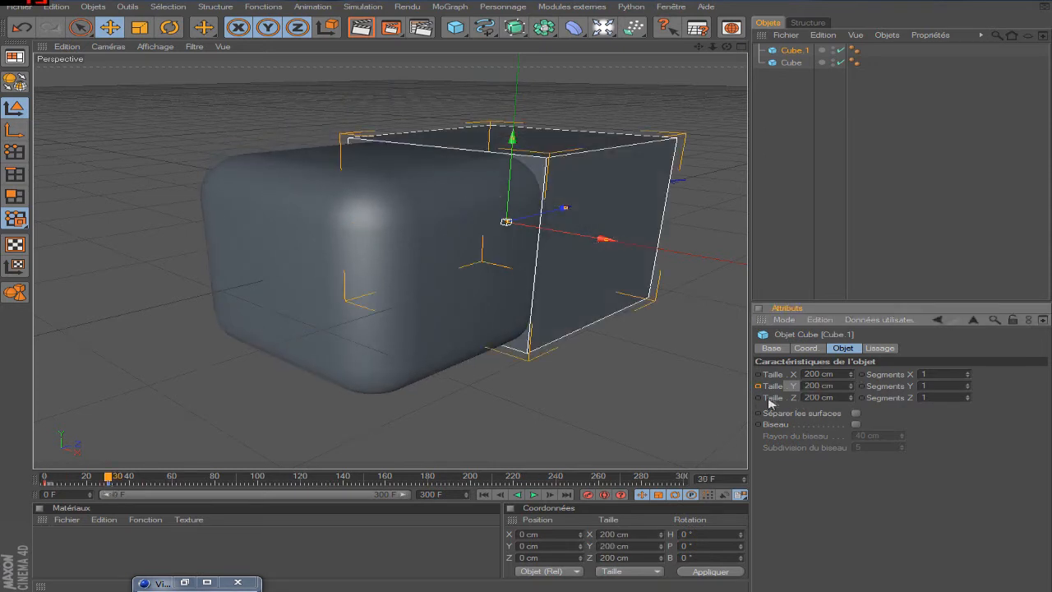
{"action": "left_click", "coordinate": [803, 247]}
- Play the animation from the start, check how the second cube's Y size evolves, replay it, and return to frame 0
{"action": "left_click", "coordinate": [484, 495]}
{"action": "left_click", "coordinate": [534, 495]}
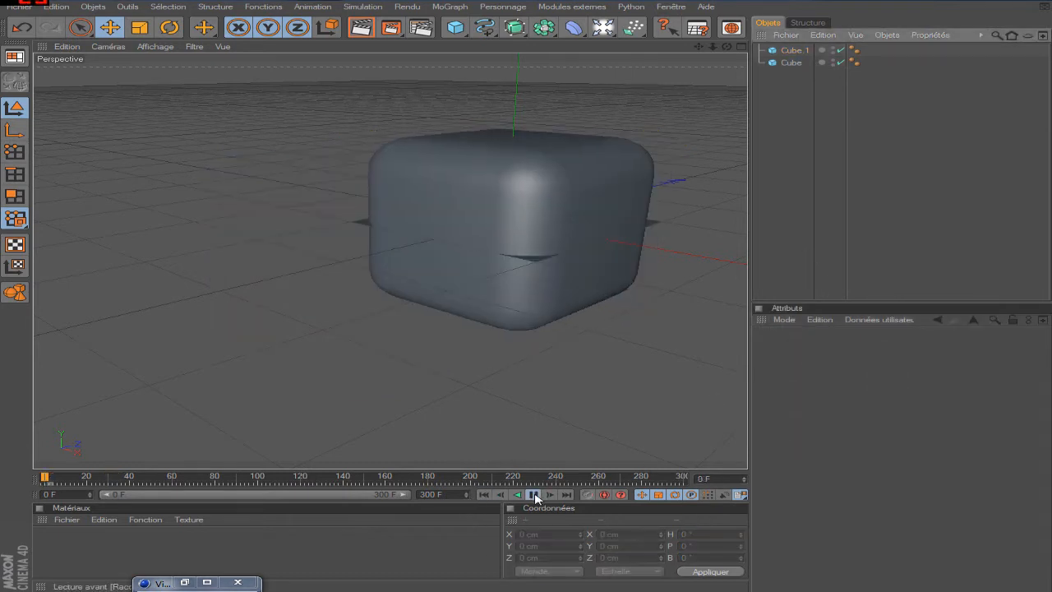
{"action": "left_click", "coordinate": [793, 50]}
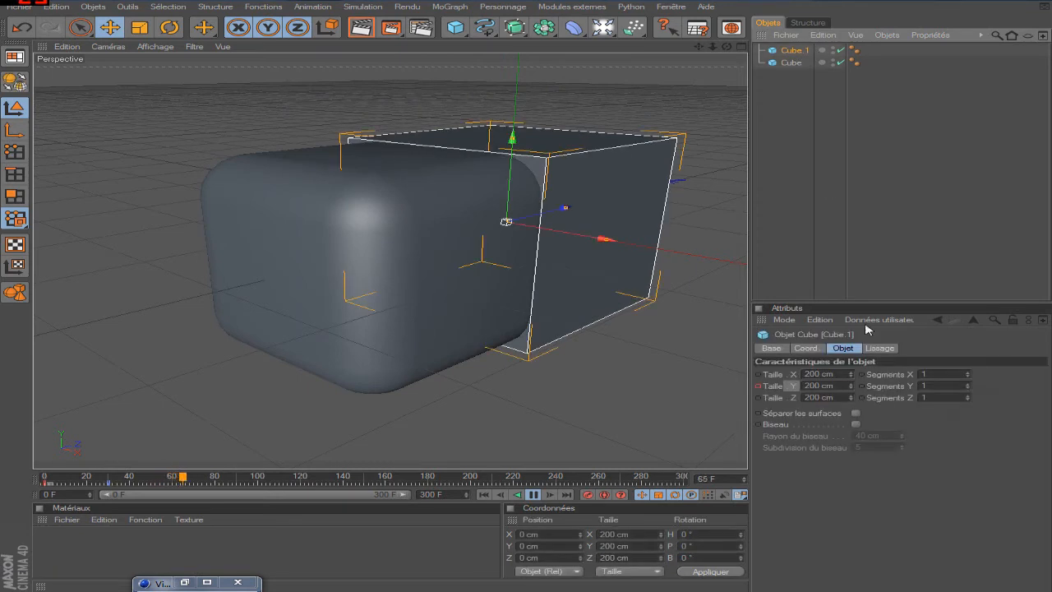
{"action": "left_click", "coordinate": [483, 495]}
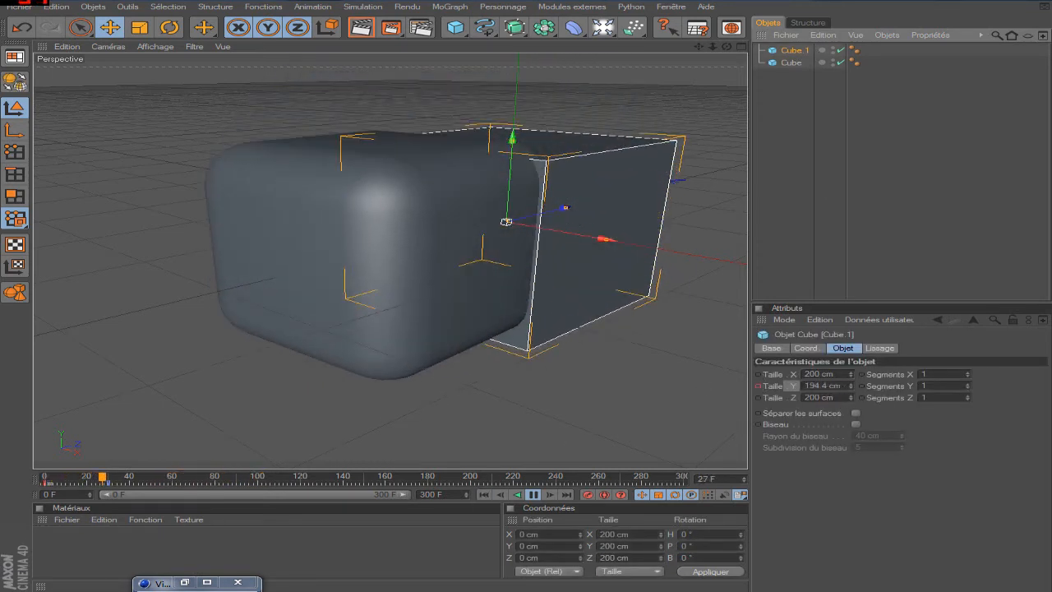
{"action": "left_click", "coordinate": [533, 494]}
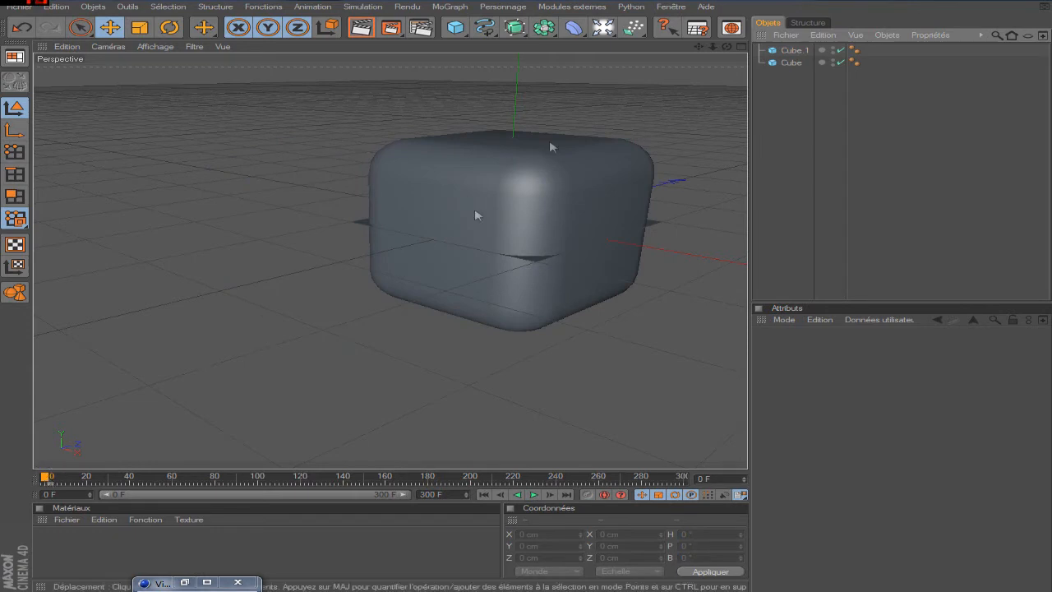
- Shift all the first cube's keyframes so they start at frame 60, and play the animation through to frame 99
{"action": "left_click", "coordinate": [793, 62]}
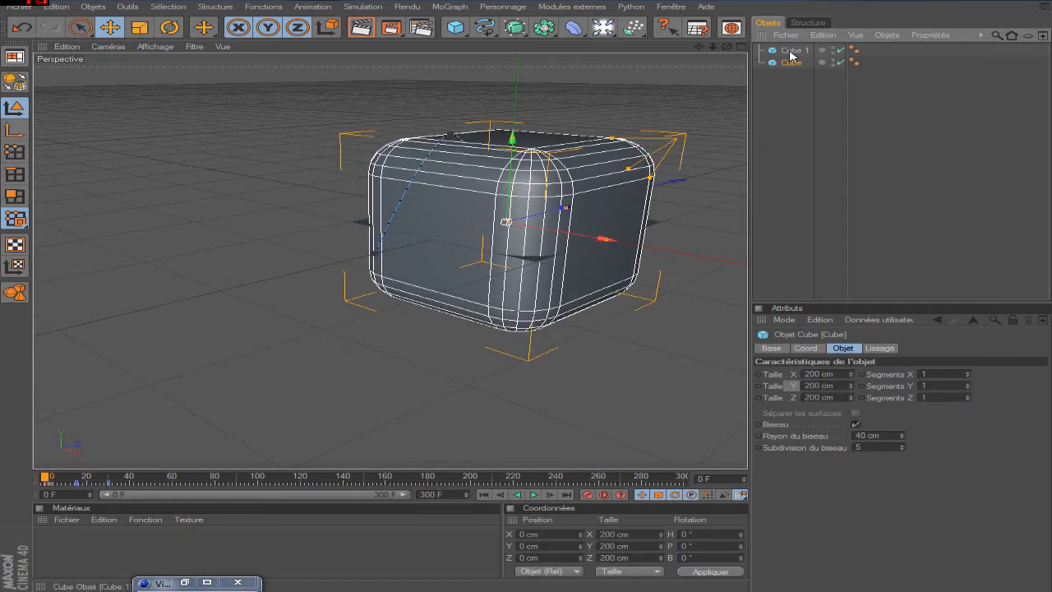
{"action": "left_click", "coordinate": [789, 52]}
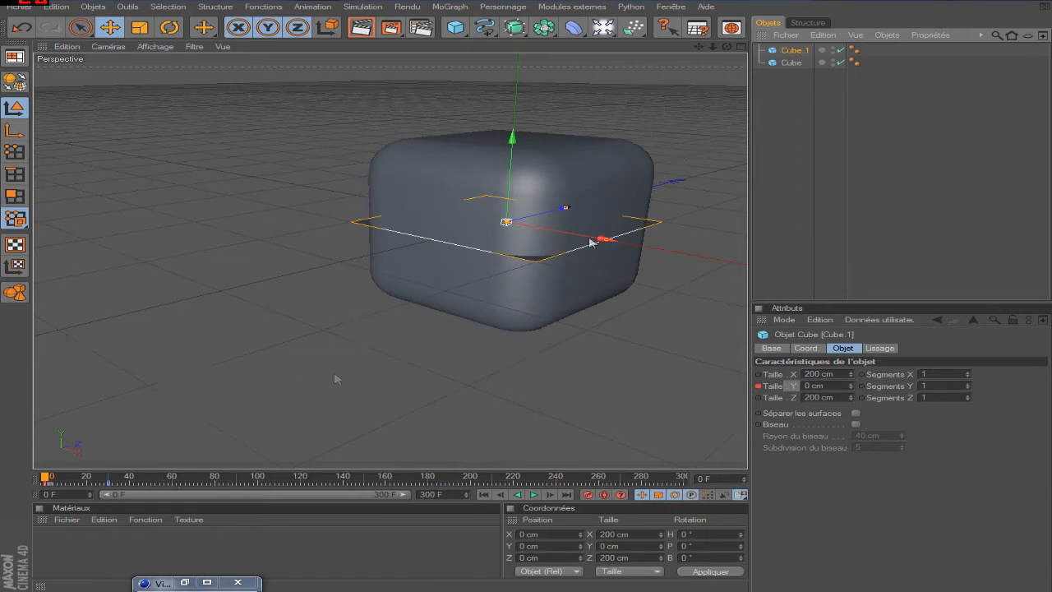
{"action": "left_click", "coordinate": [788, 63]}
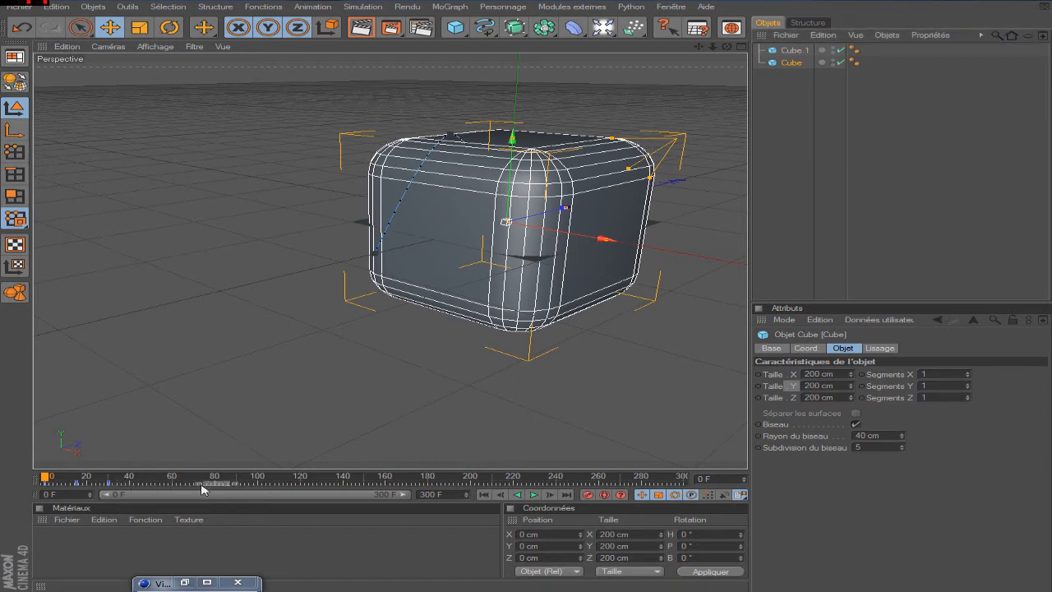
{"action": "left_click_drag", "start_coordinate": [136, 484], "coordinate": [3, 486]}
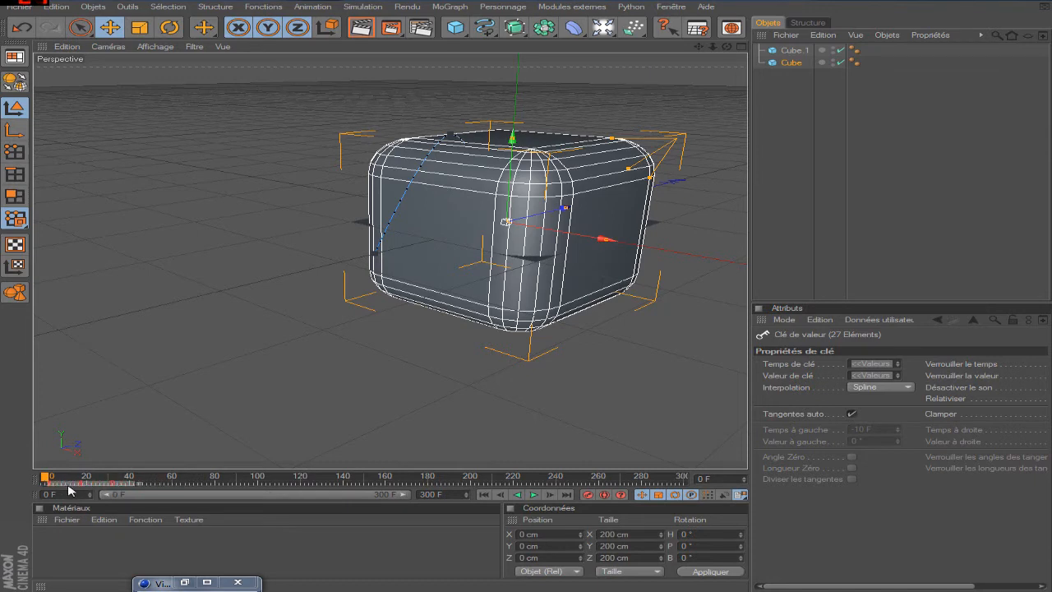
{"action": "left_click_drag", "start_coordinate": [70, 491], "coordinate": [196, 488]}
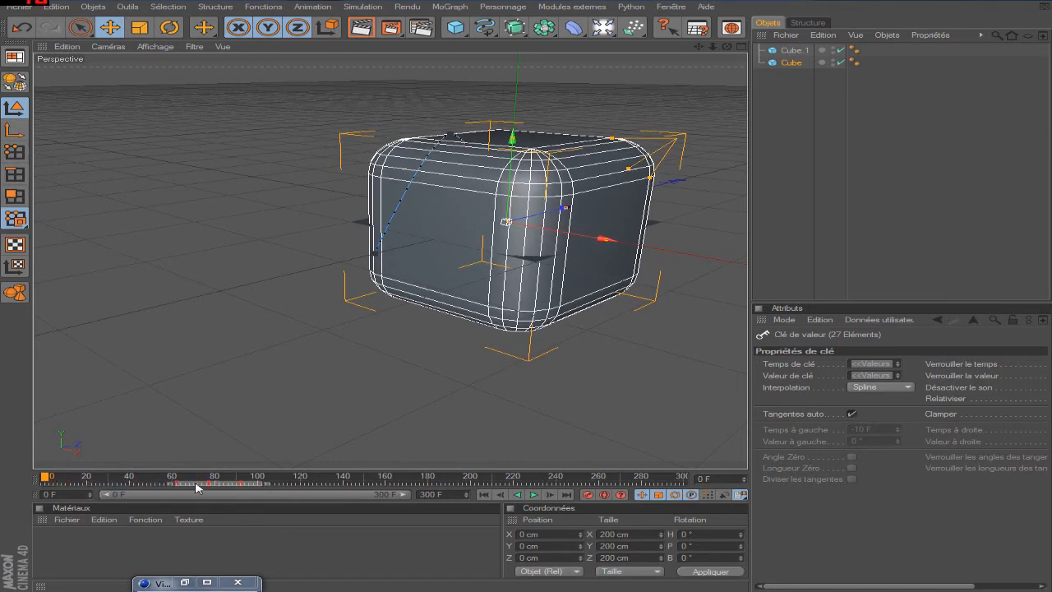
{"action": "left_click", "coordinate": [533, 495]}
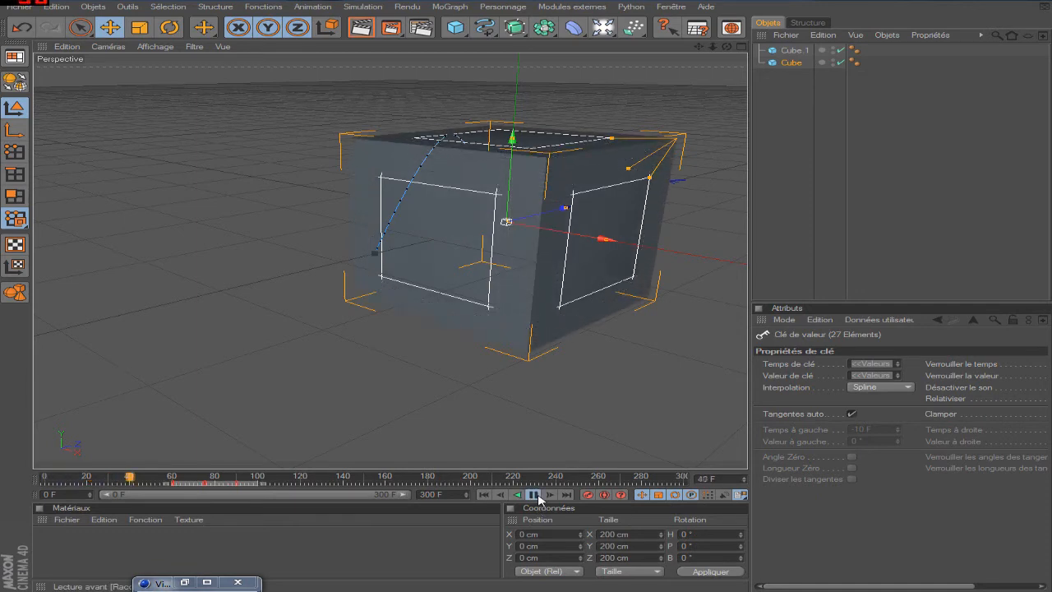
{"action": "left_click", "coordinate": [533, 494]}
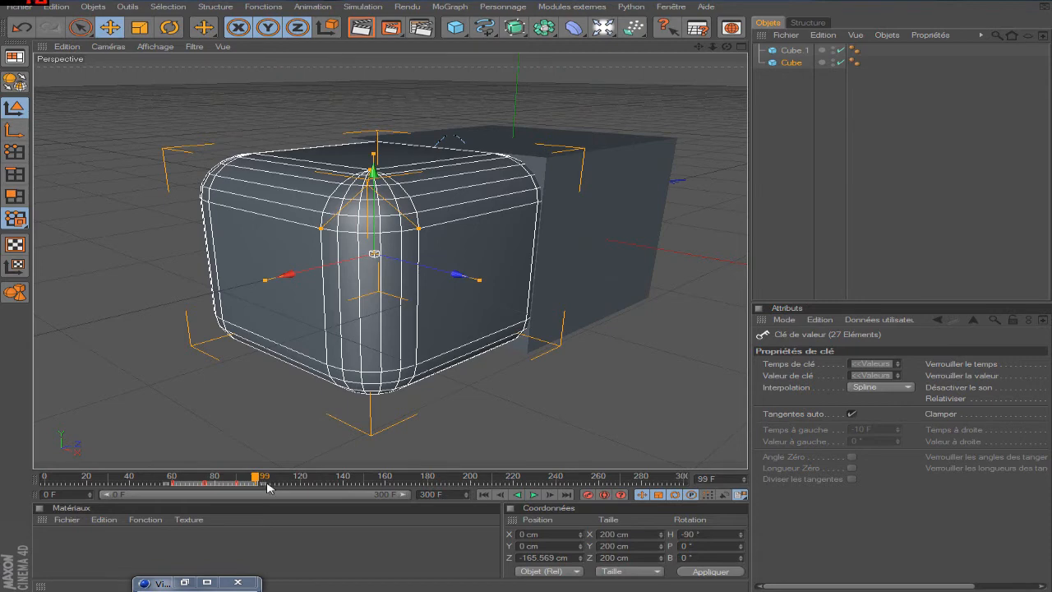
- Stretch the first cube's keyframes so they end at about frame 138, and play the slowed animation from frame 55
{"action": "left_click_drag", "start_coordinate": [265, 483], "coordinate": [396, 485]}
{"action": "left_click", "coordinate": [171, 480]}
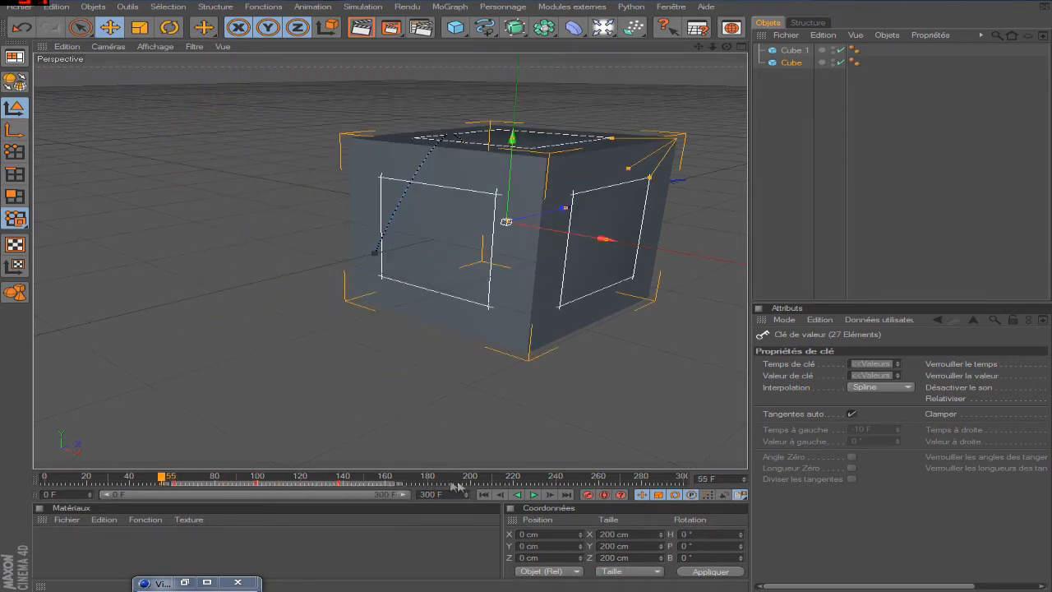
{"action": "left_click", "coordinate": [534, 495]}
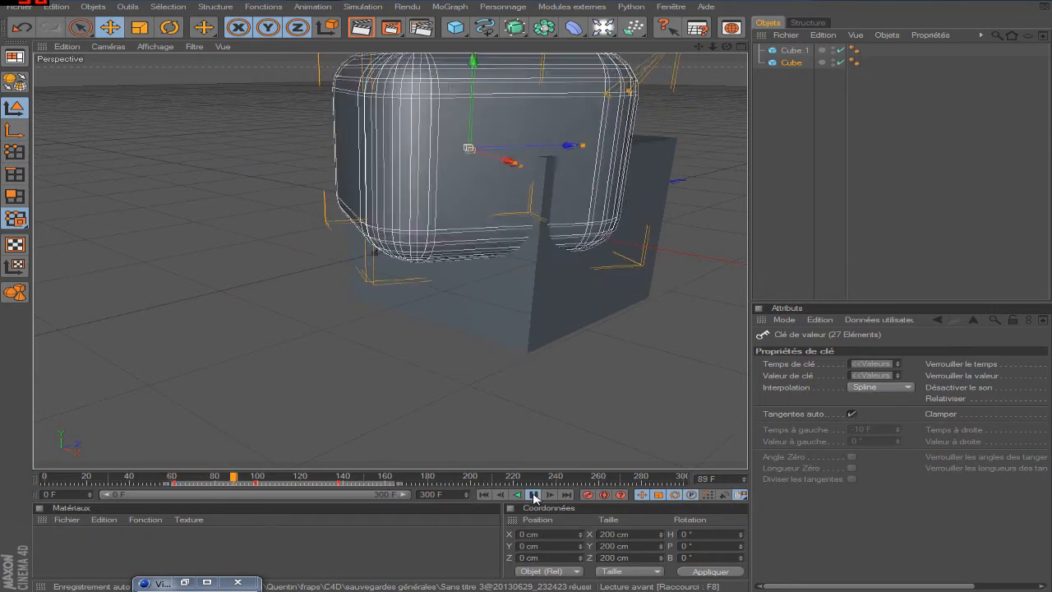
{"action": "left_click", "coordinate": [533, 494]}
- Compress the first cube's keyframes so they end at about frame 77, replay the motion from just before them, and deselect the cube
{"action": "left_click_drag", "start_coordinate": [403, 484], "coordinate": [227, 484]}
{"action": "left_click", "coordinate": [160, 479]}
{"action": "left_click", "coordinate": [534, 494]}
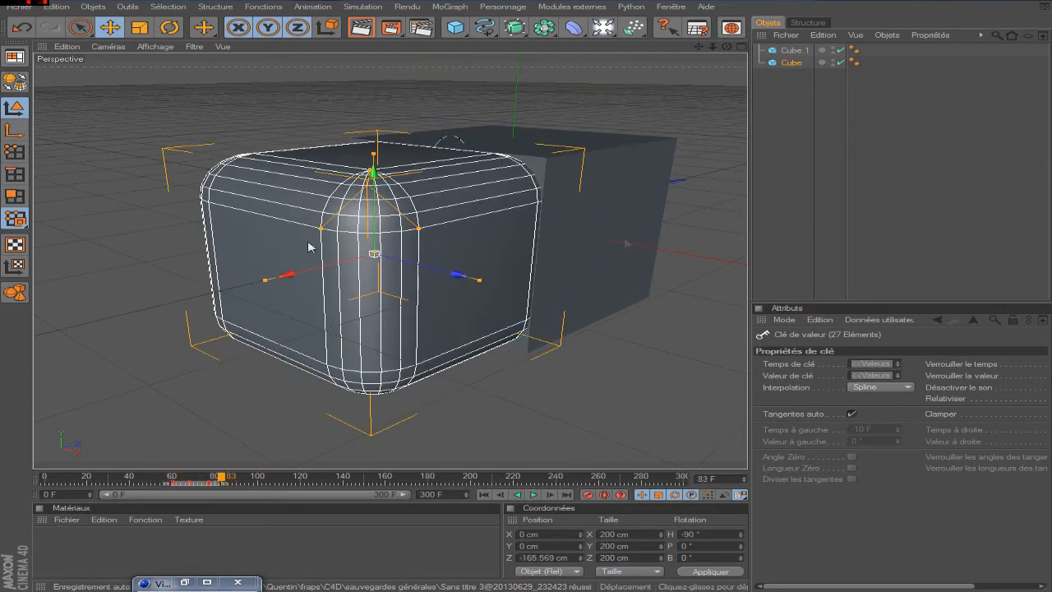
{"action": "left_click", "coordinate": [808, 148]}
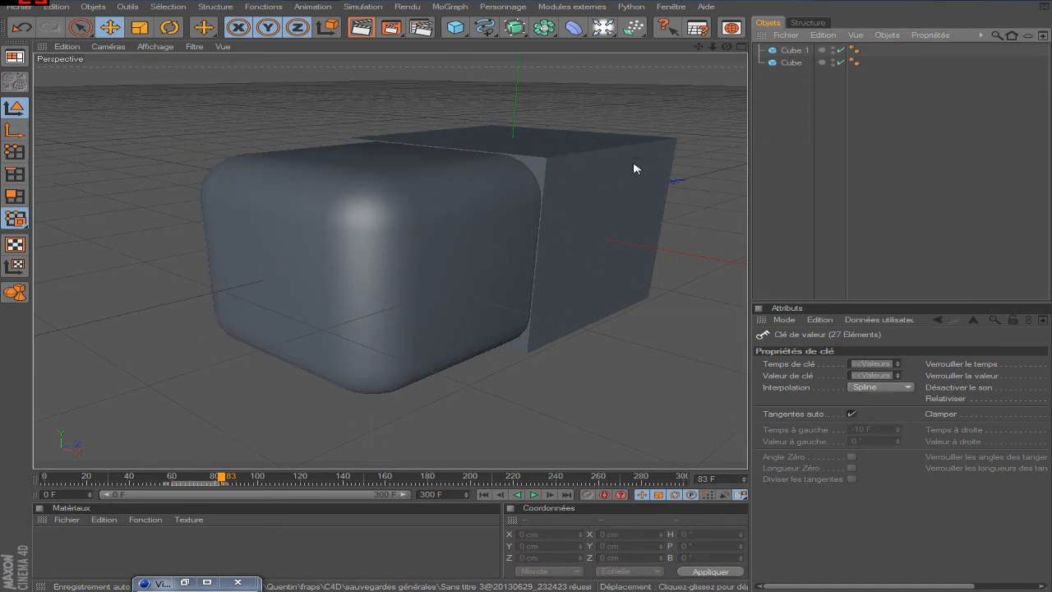
- Select both cubes together, highlight all their keyframes at once on the time ruler, and clear the selection
{"action": "left_click", "coordinate": [438, 227]}
{"action": "left_click", "coordinate": [793, 50], "text": "ctrl"}
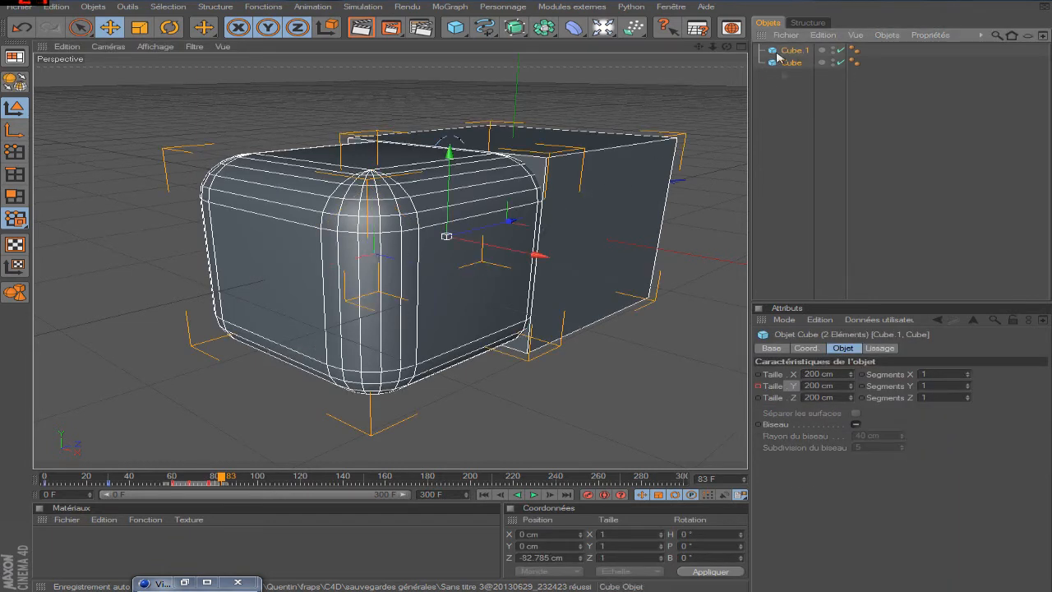
{"action": "left_click_drag", "start_coordinate": [255, 484], "coordinate": [40, 486]}
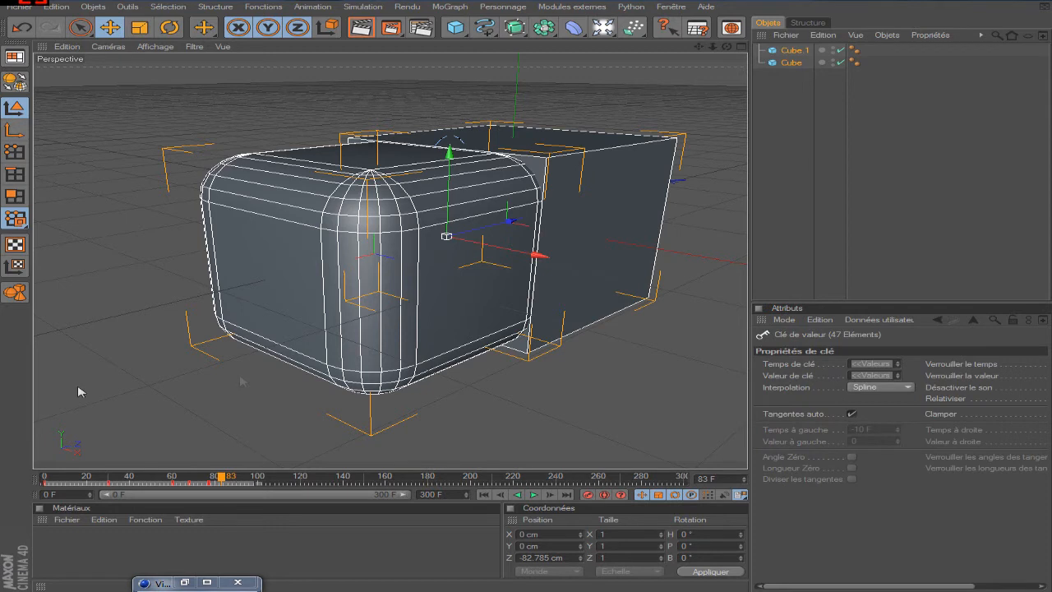
{"action": "left_click", "coordinate": [795, 176]}
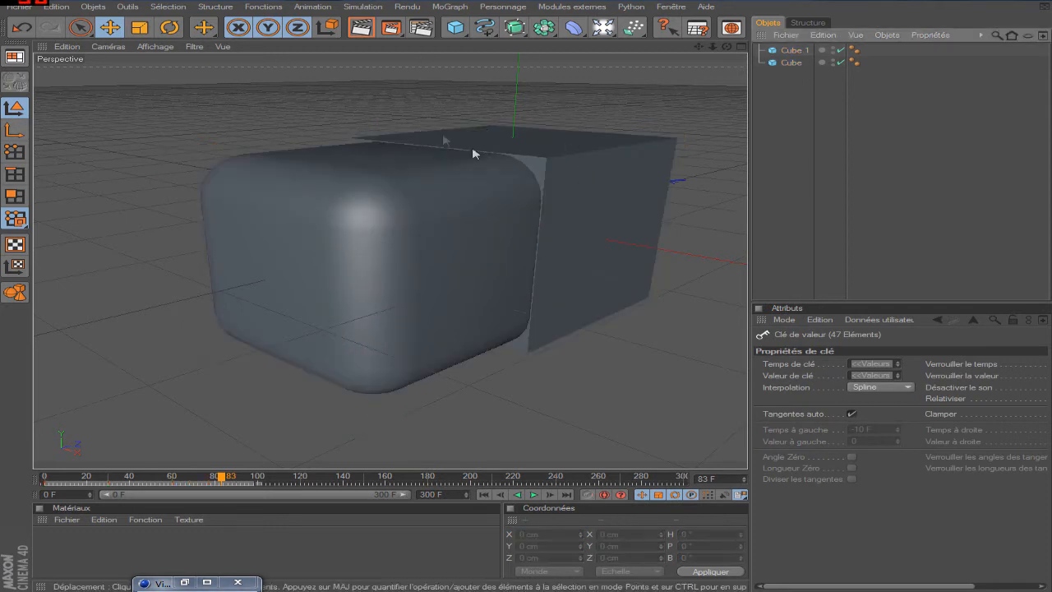
- Switch the interface to the Animation layout and bring the playhead back to frame 0
{"action": "left_click", "coordinate": [15, 57]}
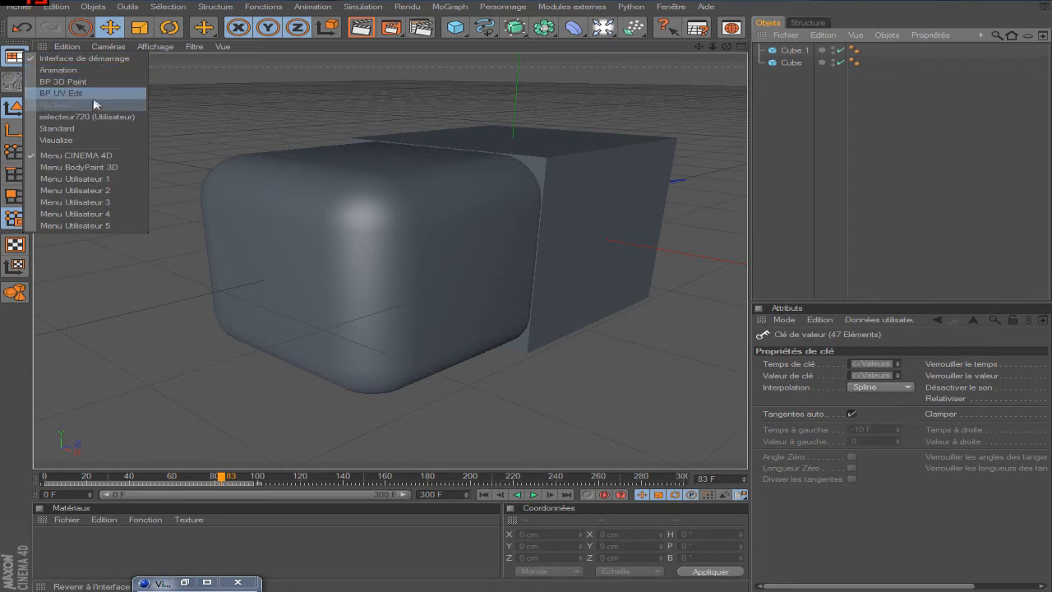
{"action": "left_click", "coordinate": [82, 72]}
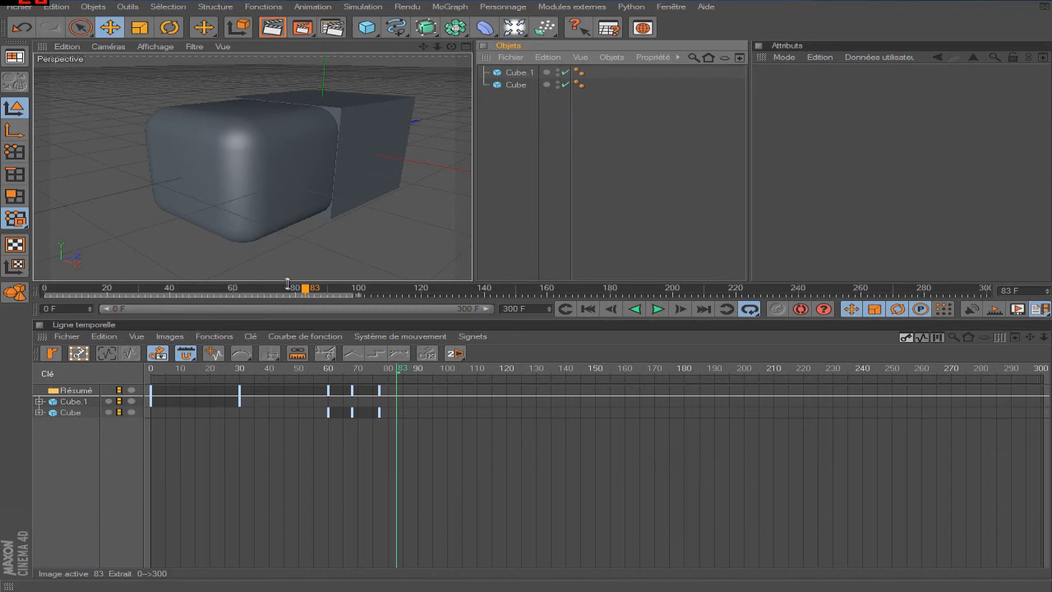
{"action": "left_click_drag", "start_coordinate": [307, 289], "coordinate": [27, 309]}
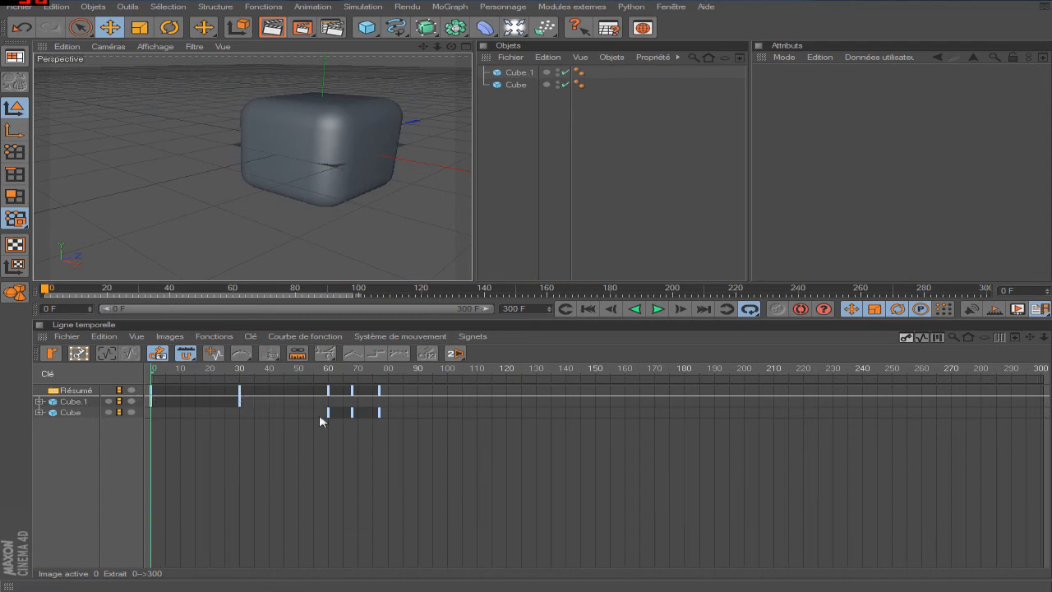
- Examine the keyframes of the whole scene and of each cube in the timeline by highlighting them separately
{"action": "left_click_drag", "start_coordinate": [460, 395], "coordinate": [159, 398]}
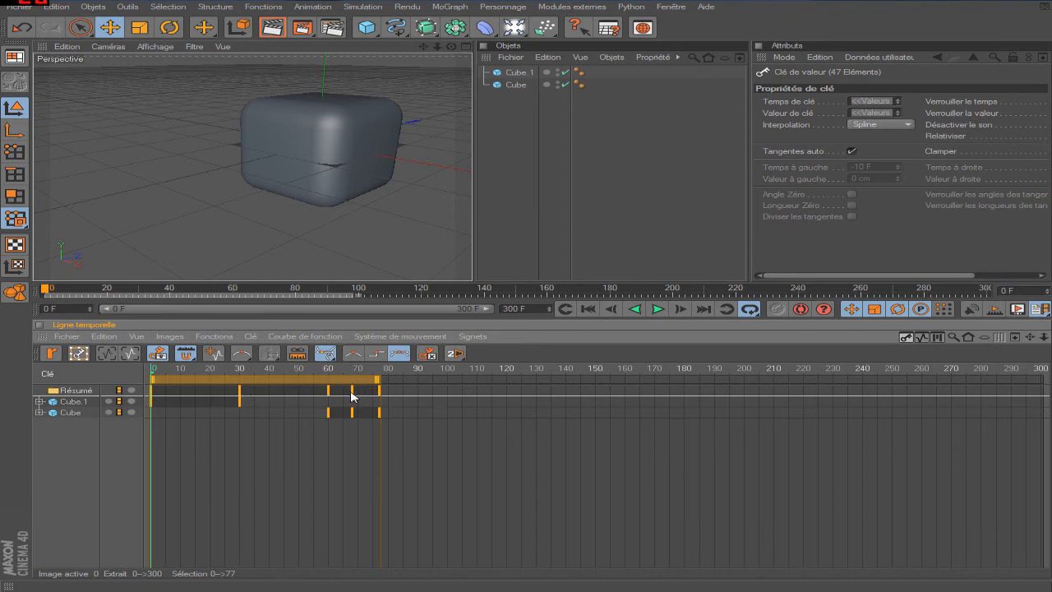
{"action": "left_click", "coordinate": [428, 398]}
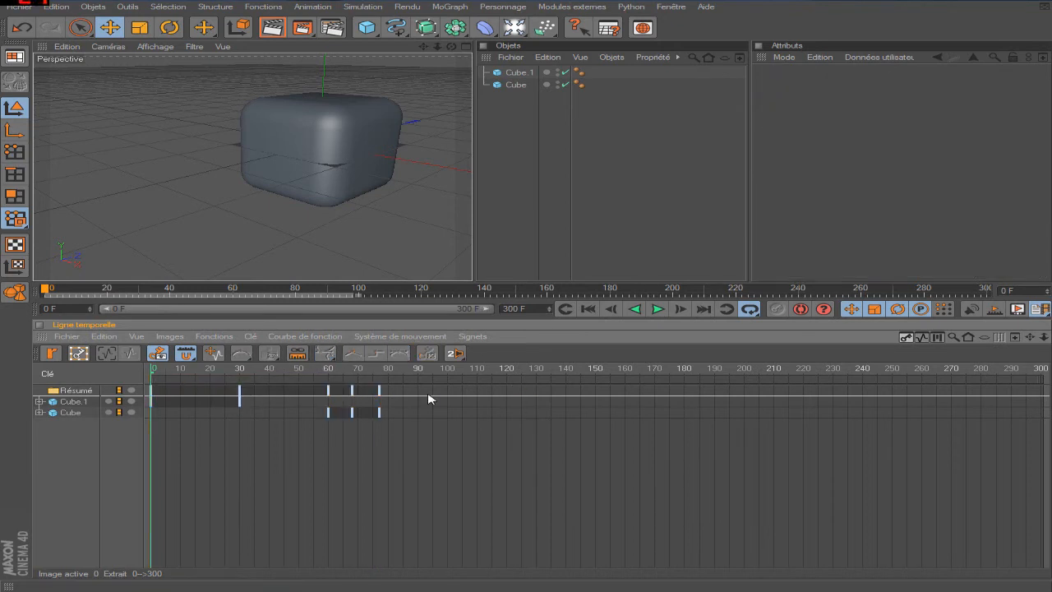
{"action": "left_click", "coordinate": [68, 402]}
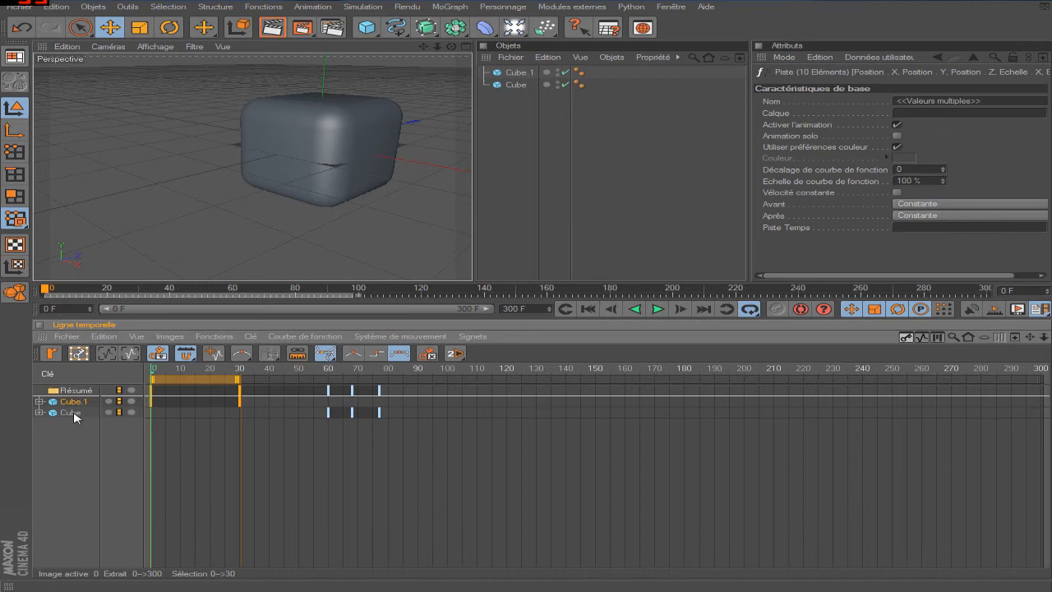
{"action": "left_click", "coordinate": [73, 413]}
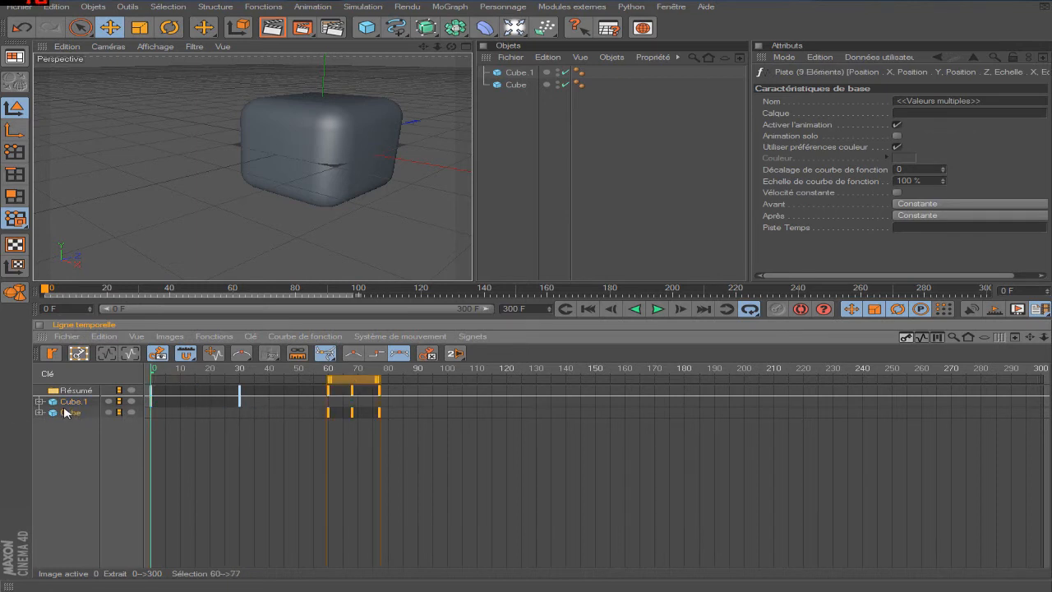
{"action": "left_click", "coordinate": [75, 404]}
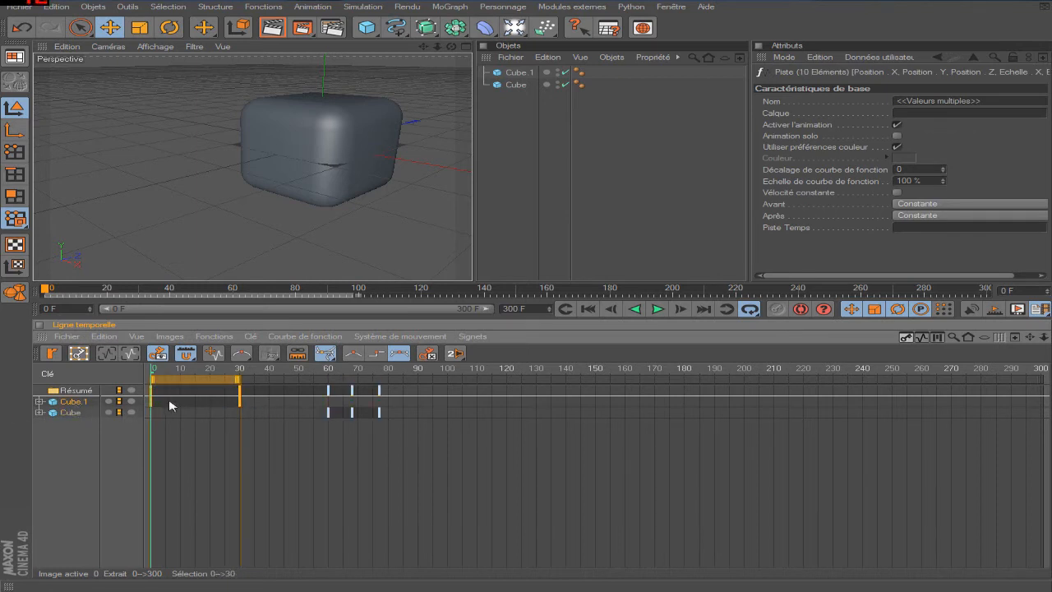
- Inspect the first cube's Position X, Y and Z tracks in the timeline, and collapse its tracks again
{"action": "left_click", "coordinate": [38, 413]}
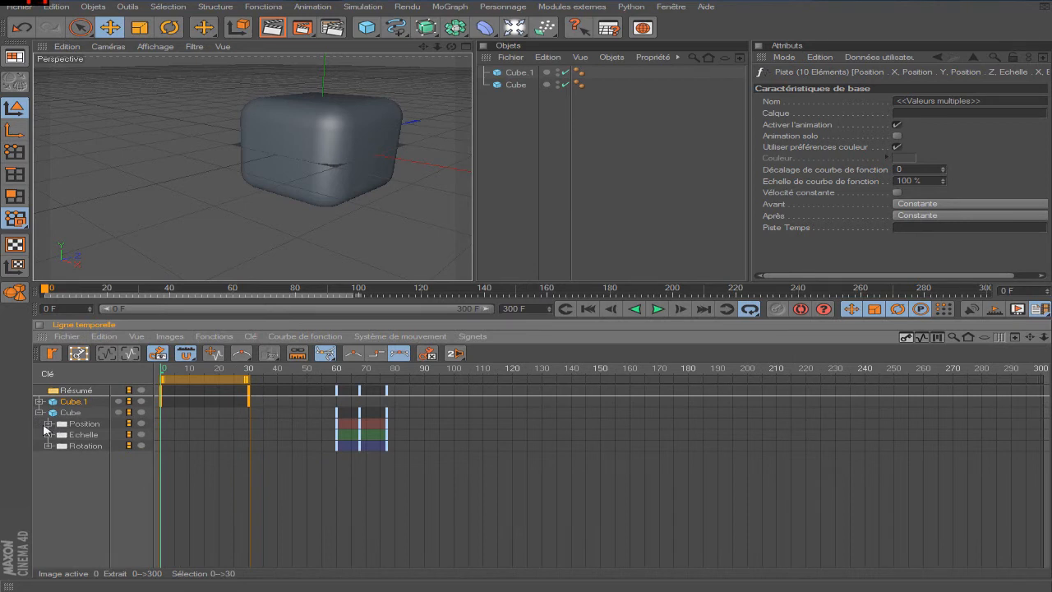
{"action": "left_click", "coordinate": [74, 425]}
{"action": "left_click", "coordinate": [49, 423]}
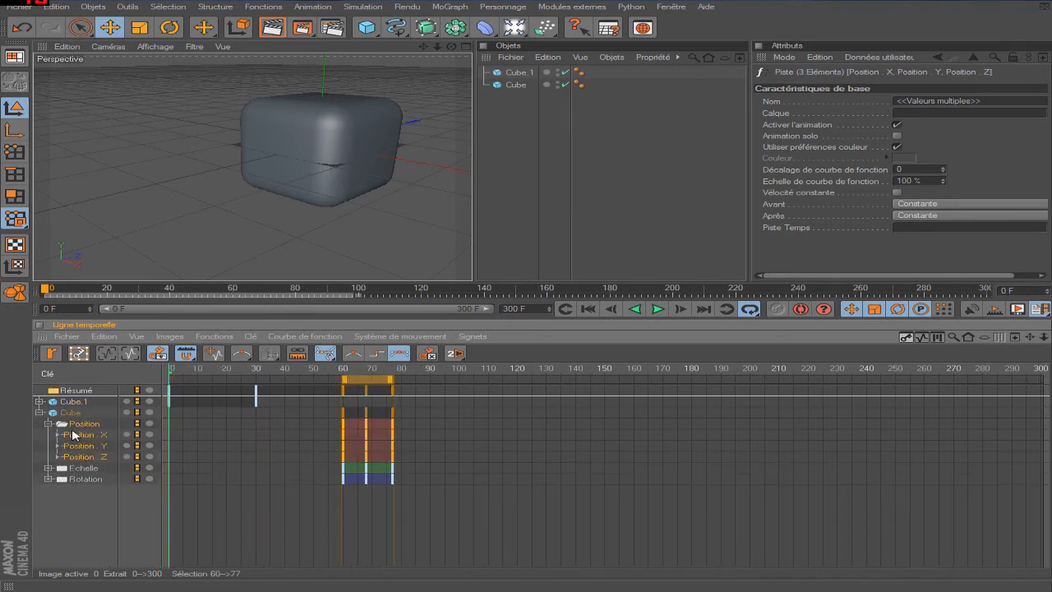
{"action": "left_click", "coordinate": [380, 434]}
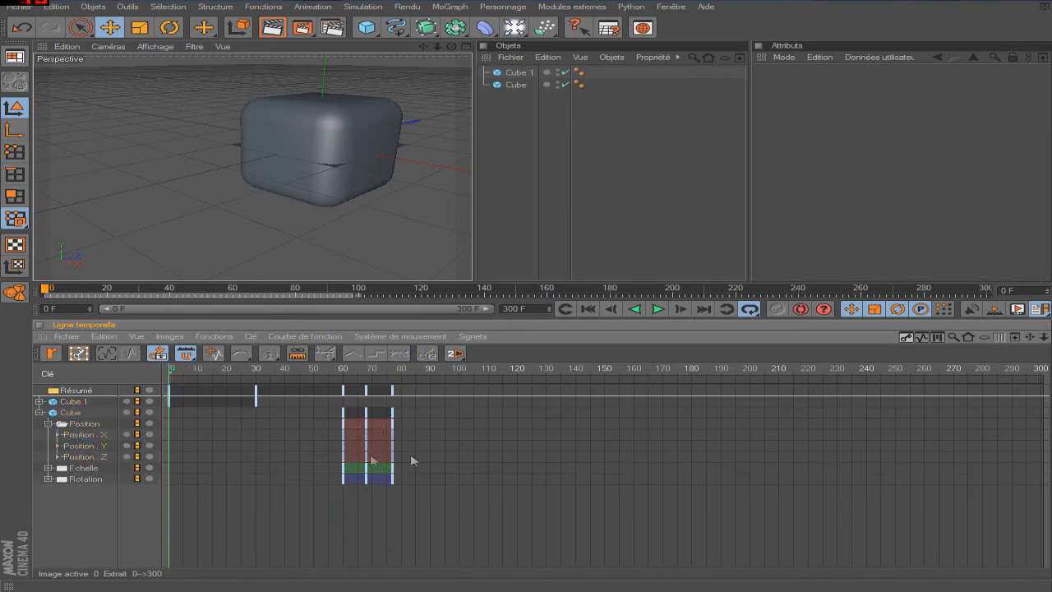
{"action": "left_click", "coordinate": [39, 414]}
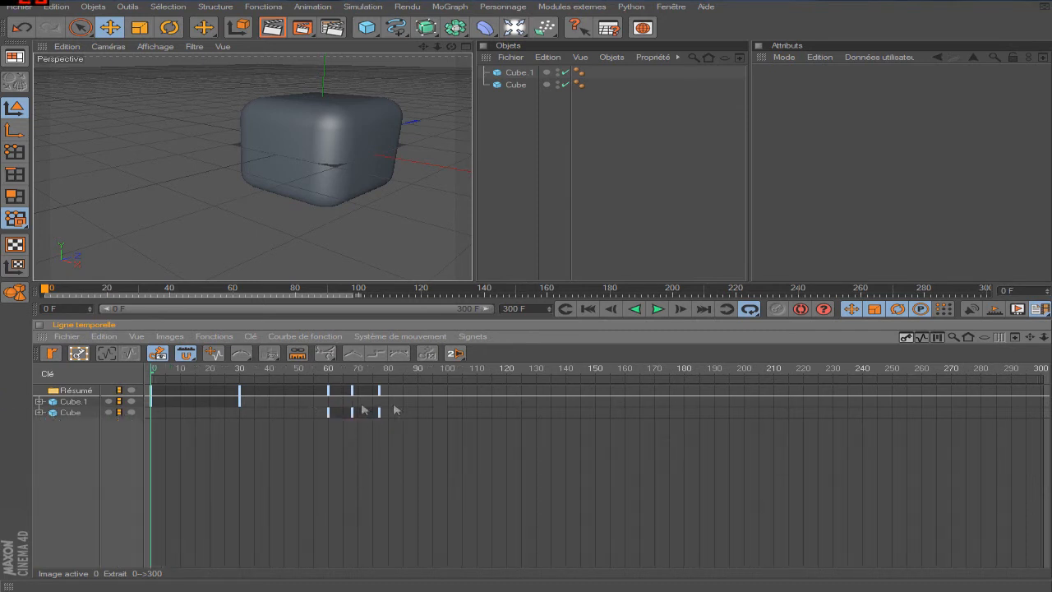
- Move the second cube's end keyframe to frame 15 and bring the first cube's keyframes into frames 0 to 15
{"action": "left_click_drag", "start_coordinate": [445, 399], "coordinate": [236, 415]}
{"action": "left_click_drag", "start_coordinate": [316, 380], "coordinate": [271, 380]}
{"action": "left_click_drag", "start_coordinate": [361, 421], "coordinate": [268, 414]}
{"action": "left_click_drag", "start_coordinate": [313, 379], "coordinate": [194, 380]}
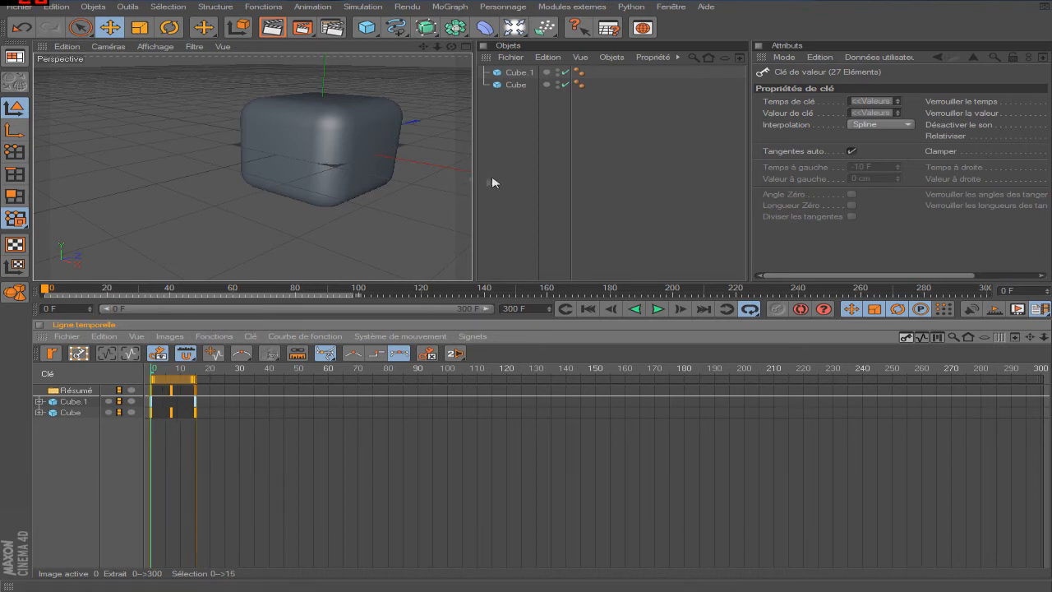
- Play back the two cubes' aligned animation, stop it, and switch the interface back to the Standard layout
{"action": "left_click", "coordinate": [657, 309]}
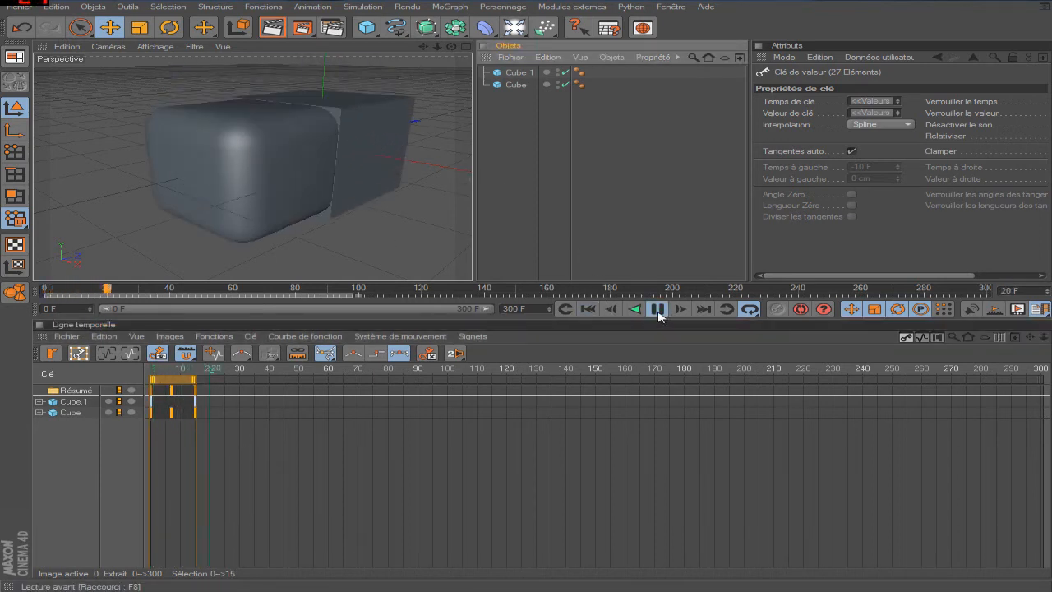
{"action": "left_click", "coordinate": [657, 309]}
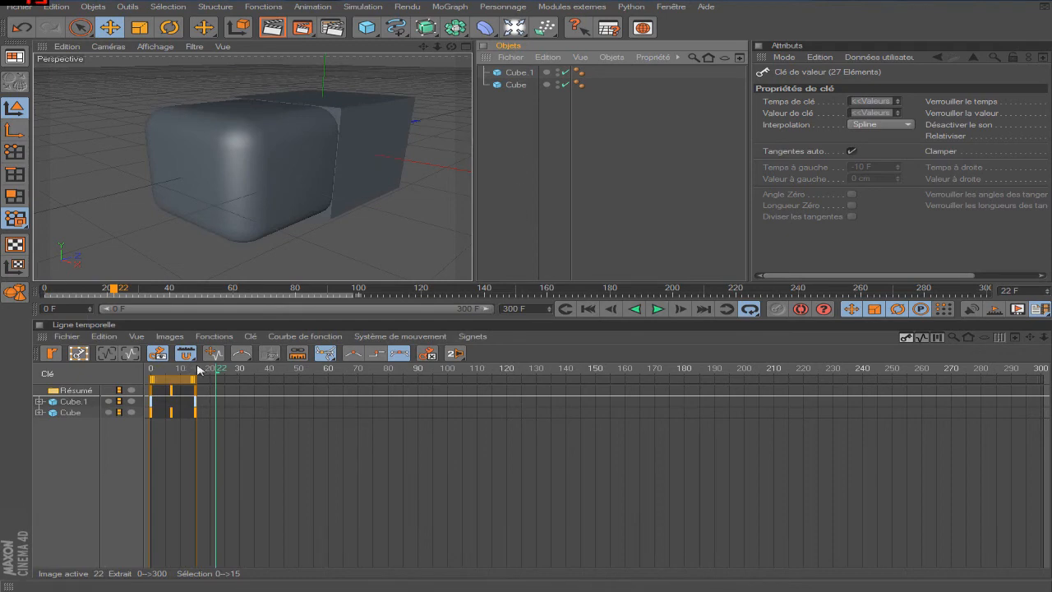
{"action": "left_click", "coordinate": [14, 57]}
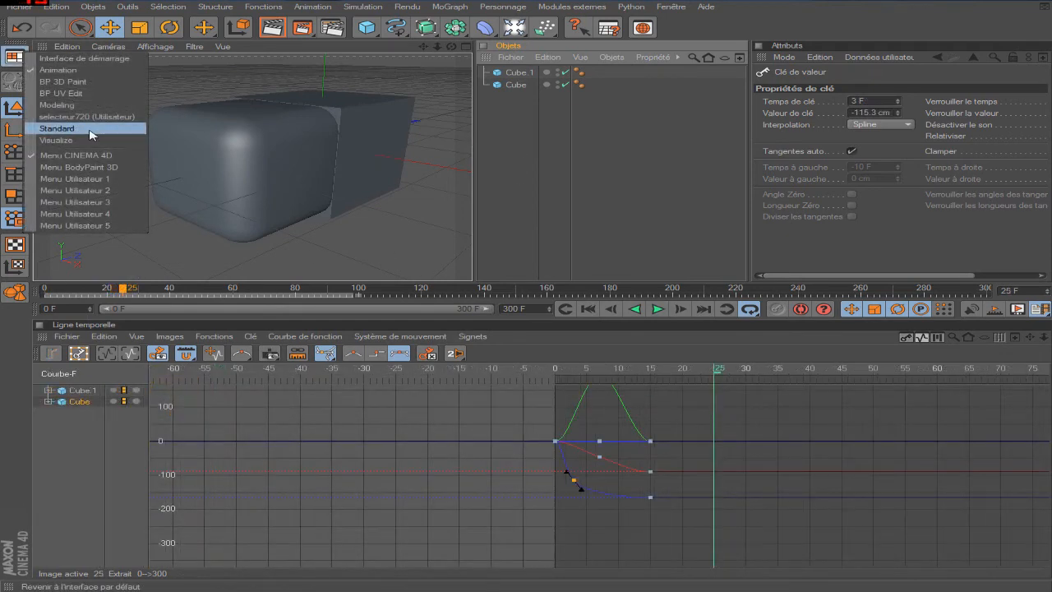
{"action": "left_click", "coordinate": [90, 134]}
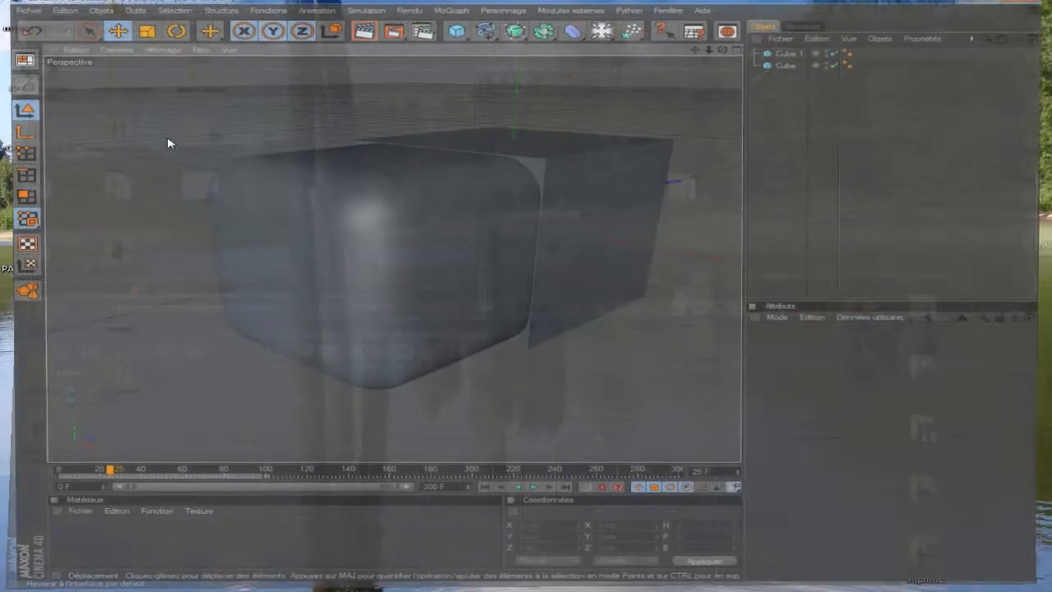
- Delete the second cube, Cube.1, from the scene
{"action": "left_click_drag", "start_coordinate": [699, 45], "coordinate": [594, 102]}
{"action": "left_click", "coordinate": [790, 61]}
{"action": "left_click_drag", "start_coordinate": [705, 46], "coordinate": [430, 178]}
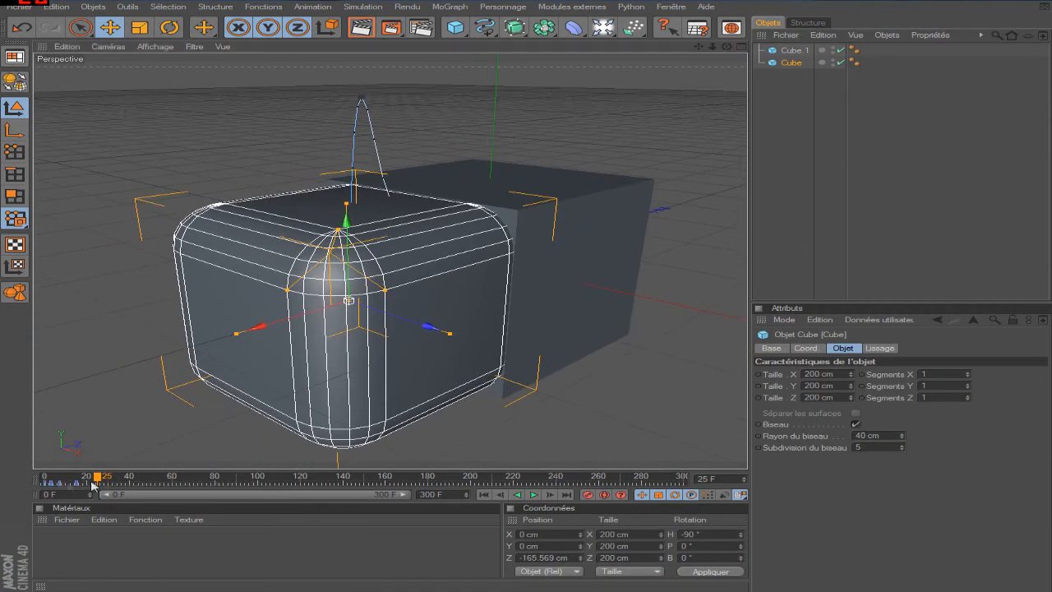
{"action": "left_click", "coordinate": [794, 50]}
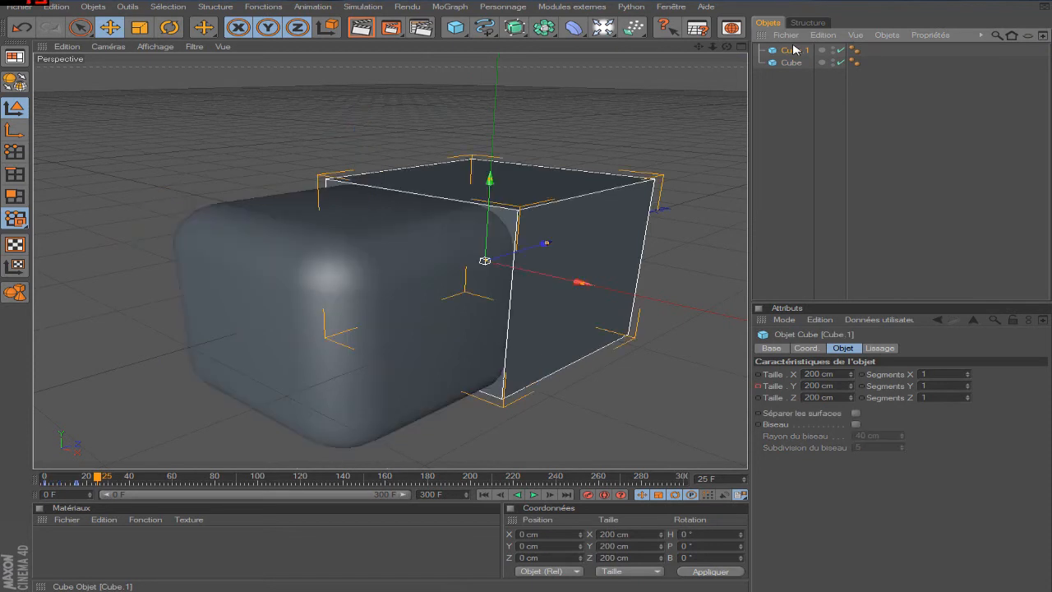
{"action": "key", "text": "Delete"}
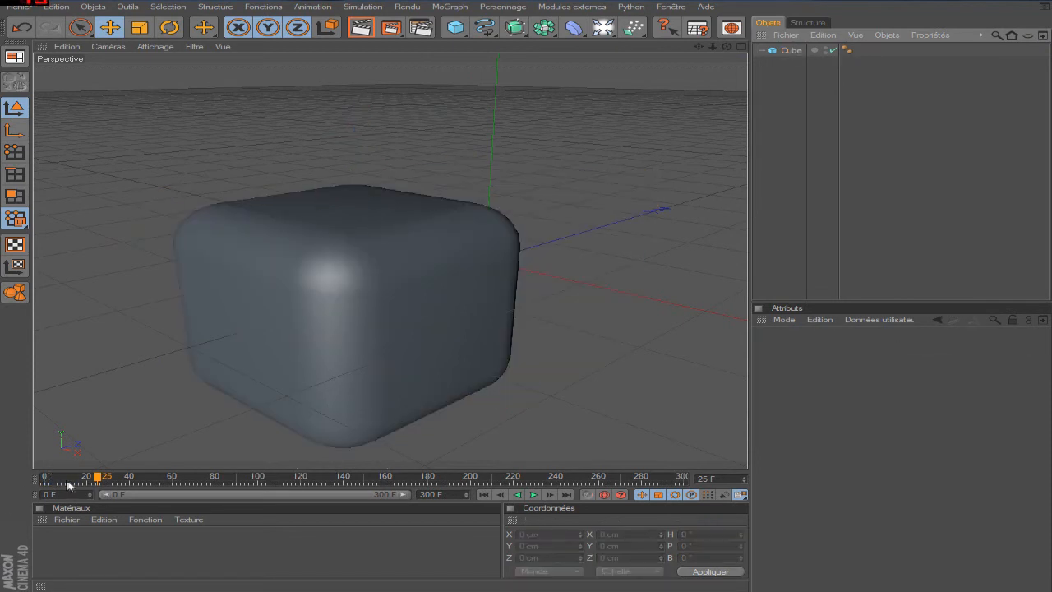
- Return the playhead to frame 0 and stretch the remaining cube's keyframes so that the last one falls near frame 100
{"action": "left_click_drag", "start_coordinate": [61, 481], "coordinate": [45, 480]}
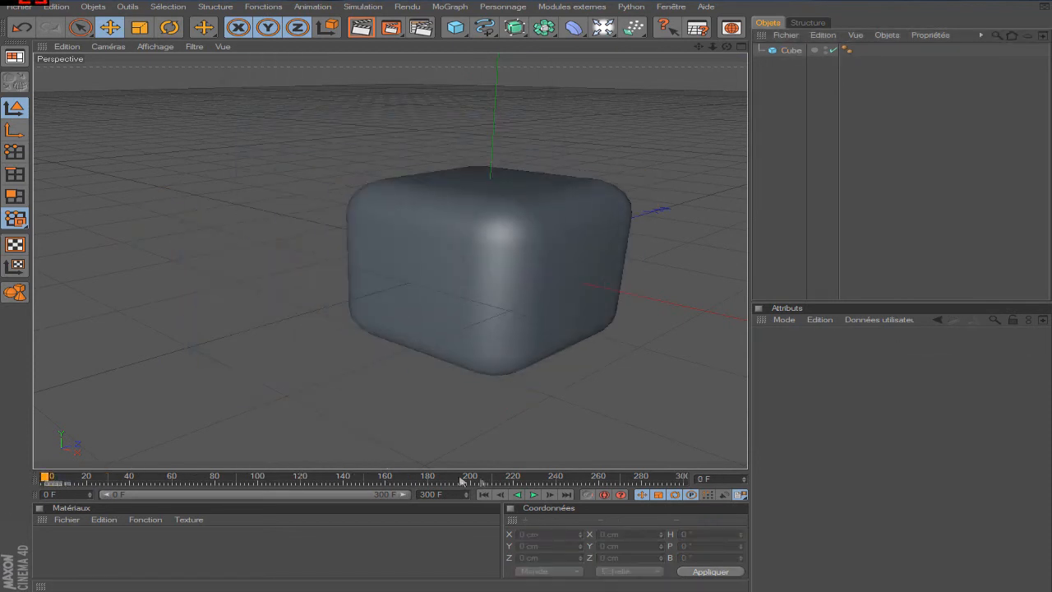
{"action": "left_click", "coordinate": [791, 50]}
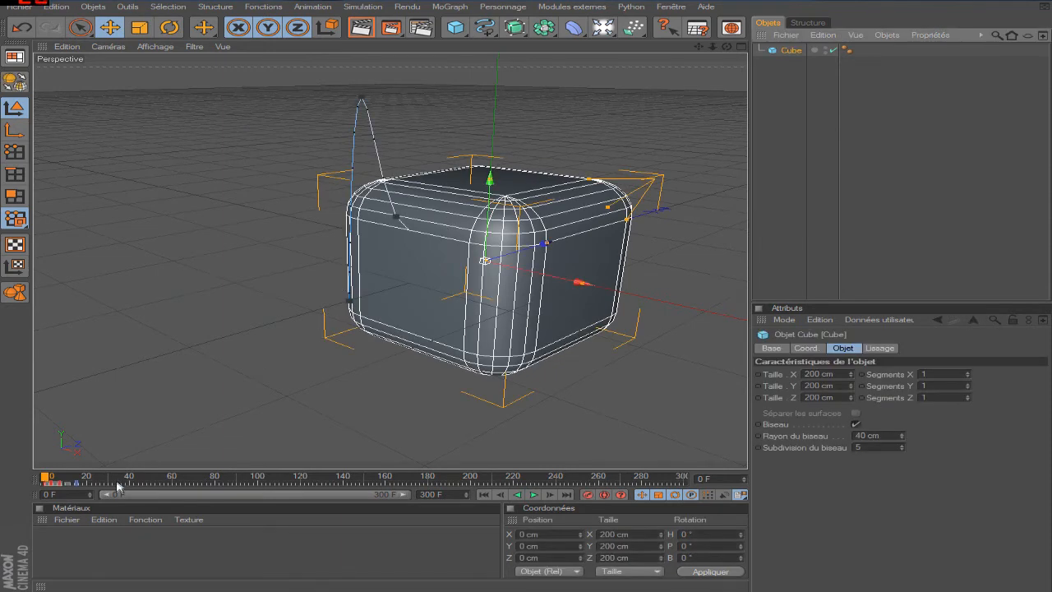
{"action": "left_click_drag", "start_coordinate": [123, 484], "coordinate": [45, 485]}
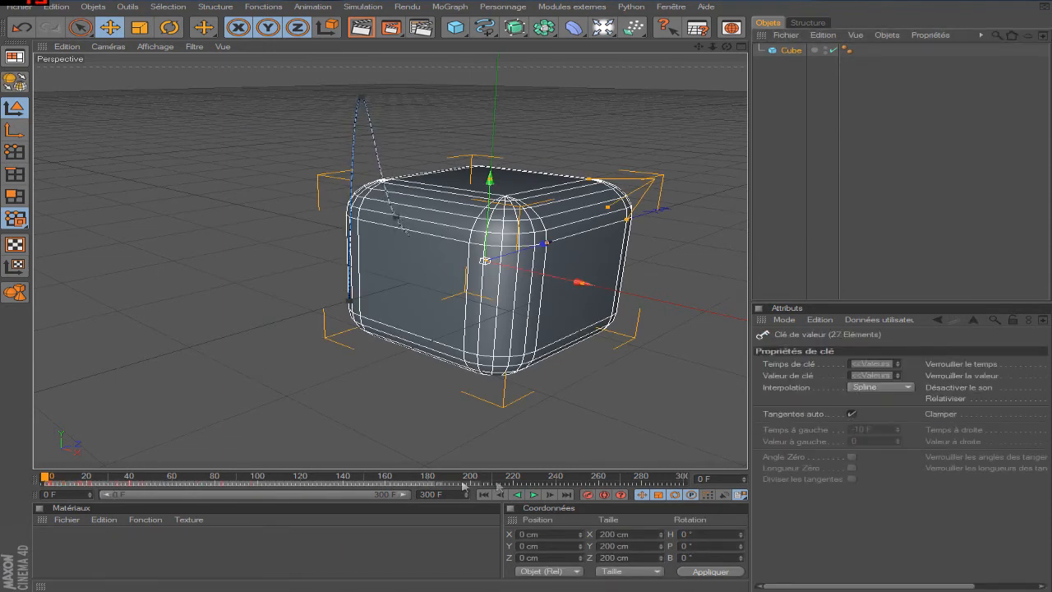
{"action": "left_click", "coordinate": [794, 218]}
- Play back the cube's stretched animation to judge its speed, then stop playback and highlight the cube's keyframes
{"action": "left_click", "coordinate": [534, 494]}
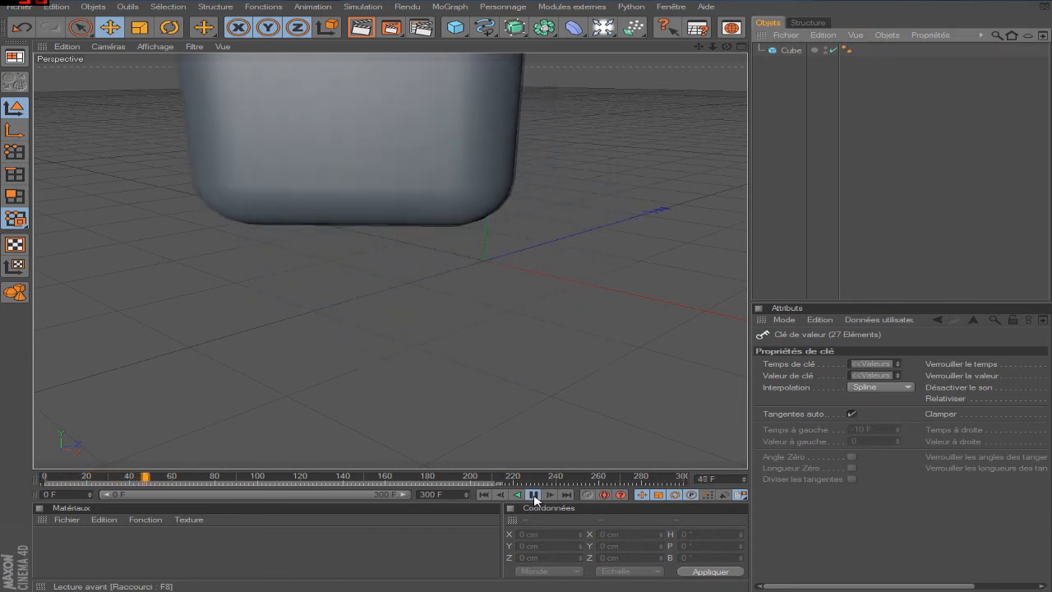
{"action": "left_click", "coordinate": [534, 495]}
{"action": "left_click", "coordinate": [766, 51]}
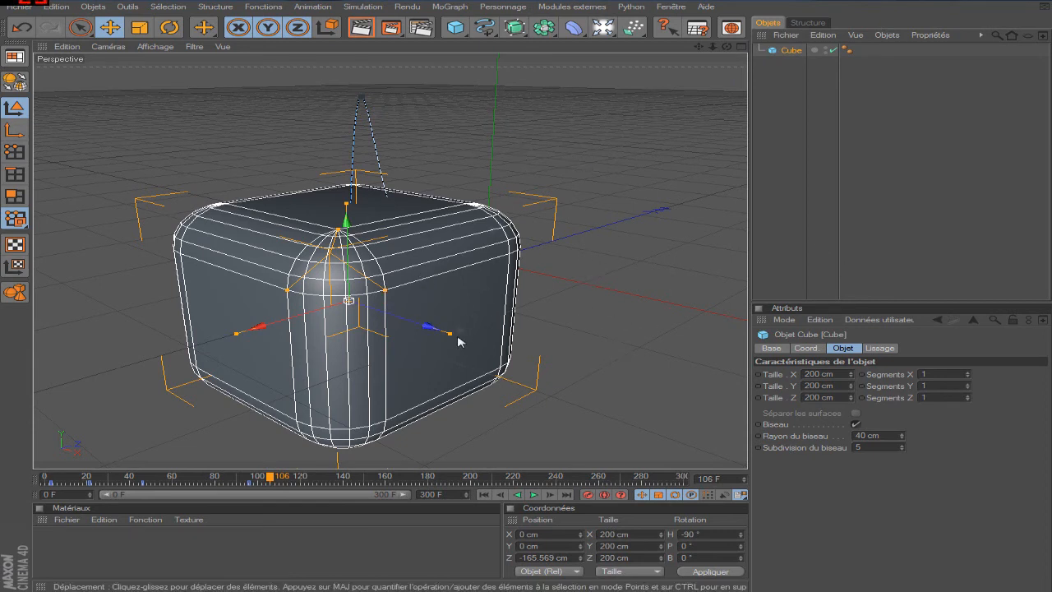
{"action": "left_click", "coordinate": [788, 112]}
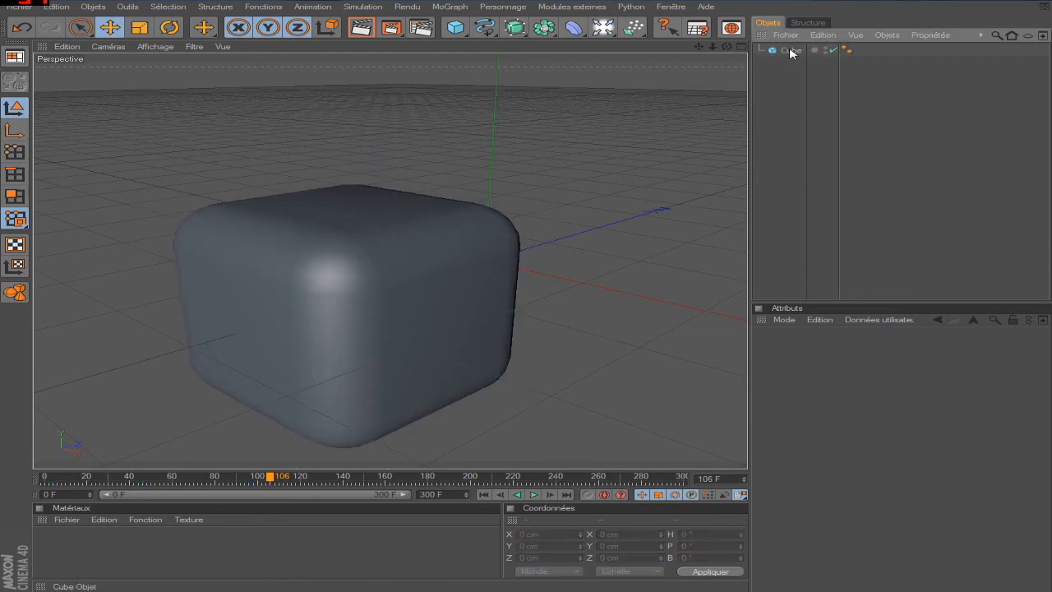
- Delete all of the cube's keyframes from the time ruler
{"action": "left_click", "coordinate": [792, 51]}
{"action": "scroll", "coordinate": [484, 205], "scroll_direction": "down", "scroll_amount": 5}
{"action": "left_click_drag", "start_coordinate": [300, 487], "coordinate": [80, 479]}
{"action": "key", "text": "Delete"}
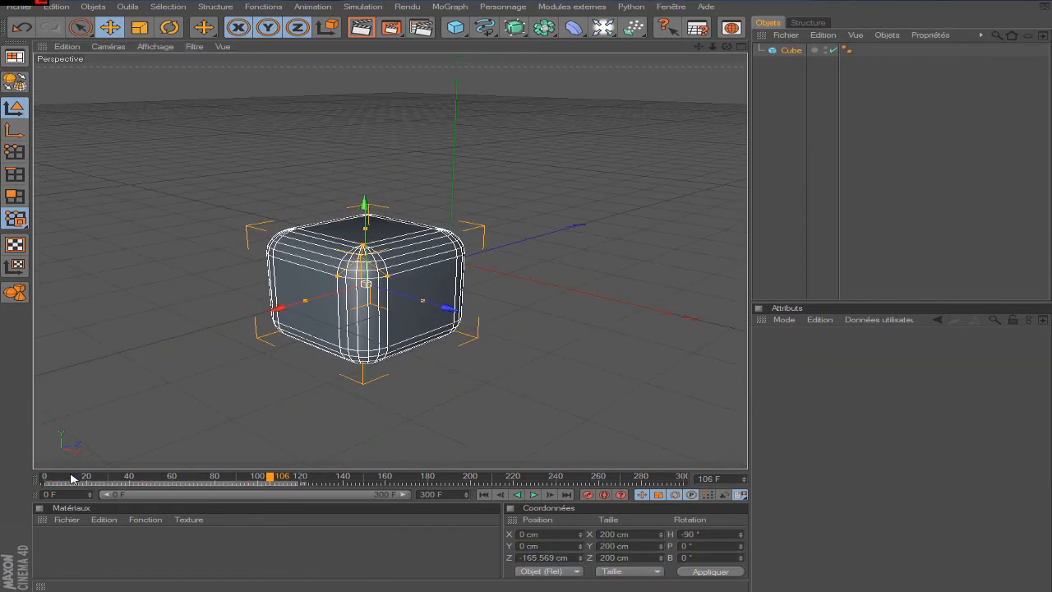
- Record the cube's position at frame 0, then key it at frame 40 moved to about X -361.5 cm, Z 230.5 cm
{"action": "left_click", "coordinate": [484, 494]}
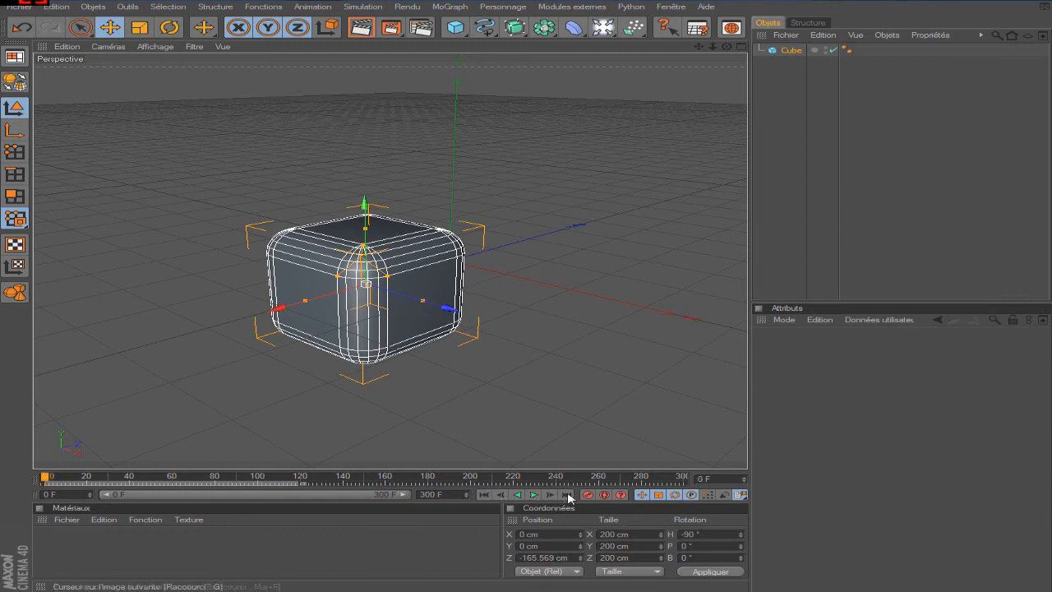
{"action": "left_click", "coordinate": [129, 476]}
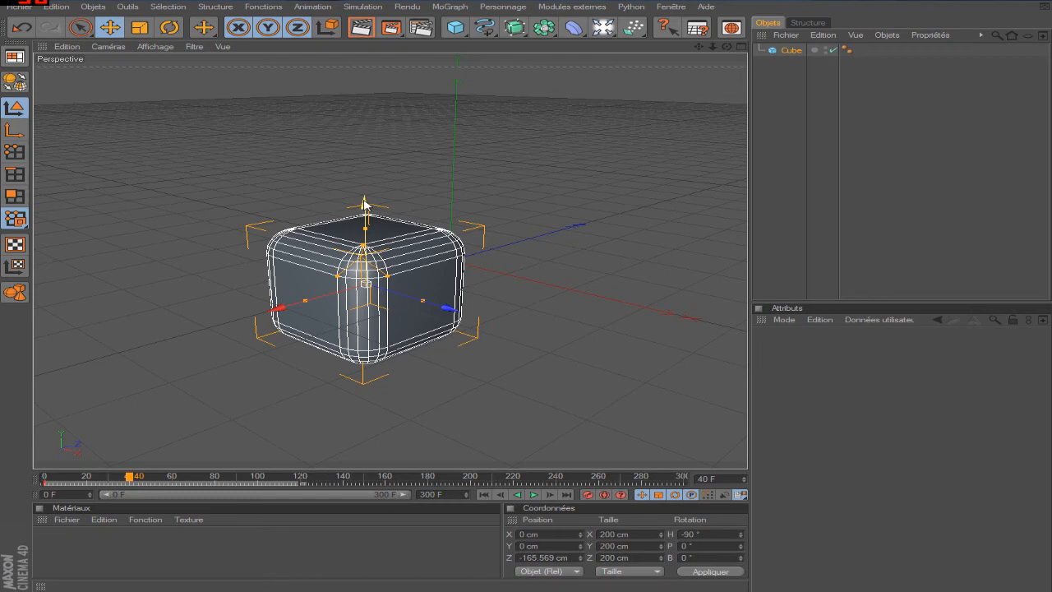
{"action": "left_click_drag", "start_coordinate": [364, 204], "coordinate": [386, 127]}
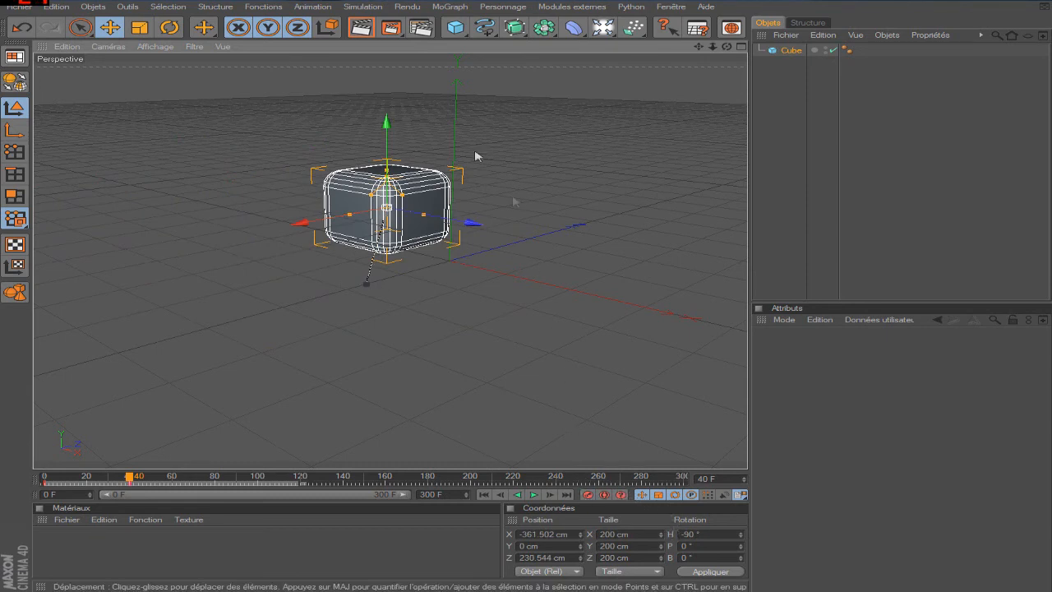
- At frame 81, move the cube to about X 222.7 cm, Z 369.4 cm and record a keyframe
{"action": "left_click", "coordinate": [216, 479]}
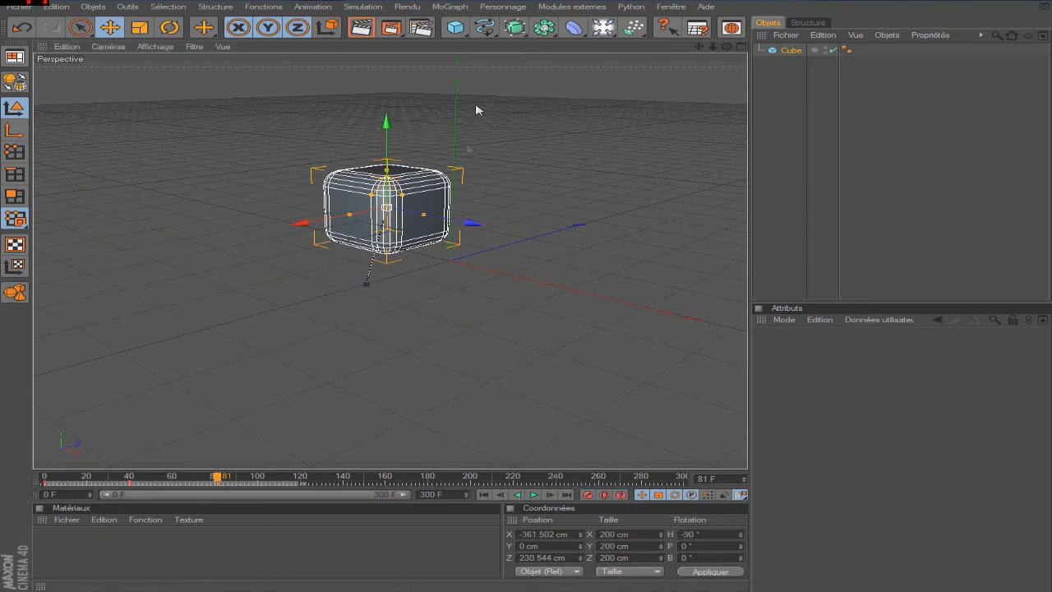
{"action": "left_click_drag", "start_coordinate": [386, 142], "coordinate": [693, 183]}
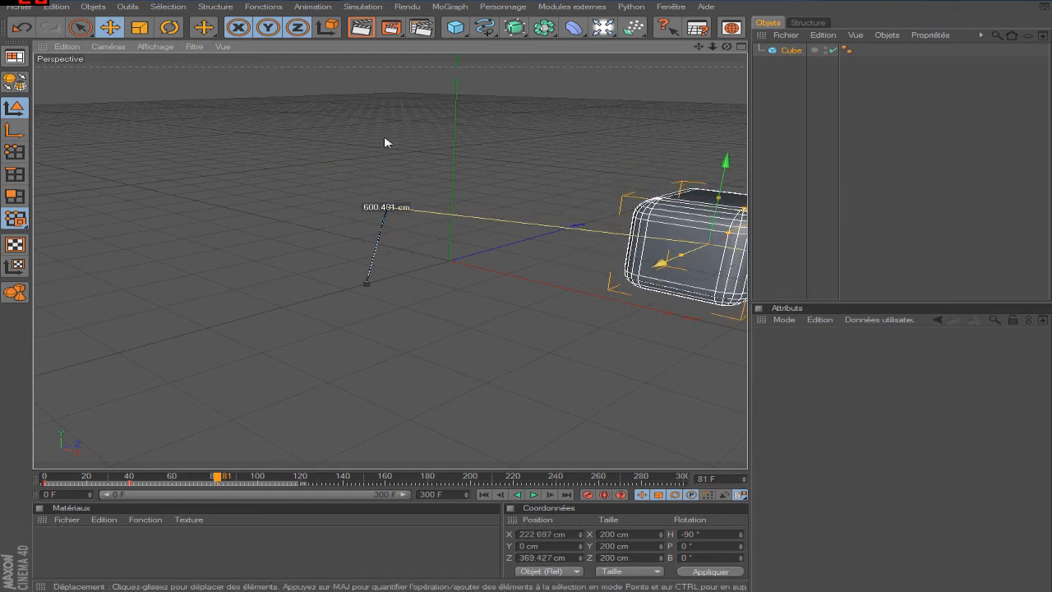
{"action": "left_click", "coordinate": [587, 494]}
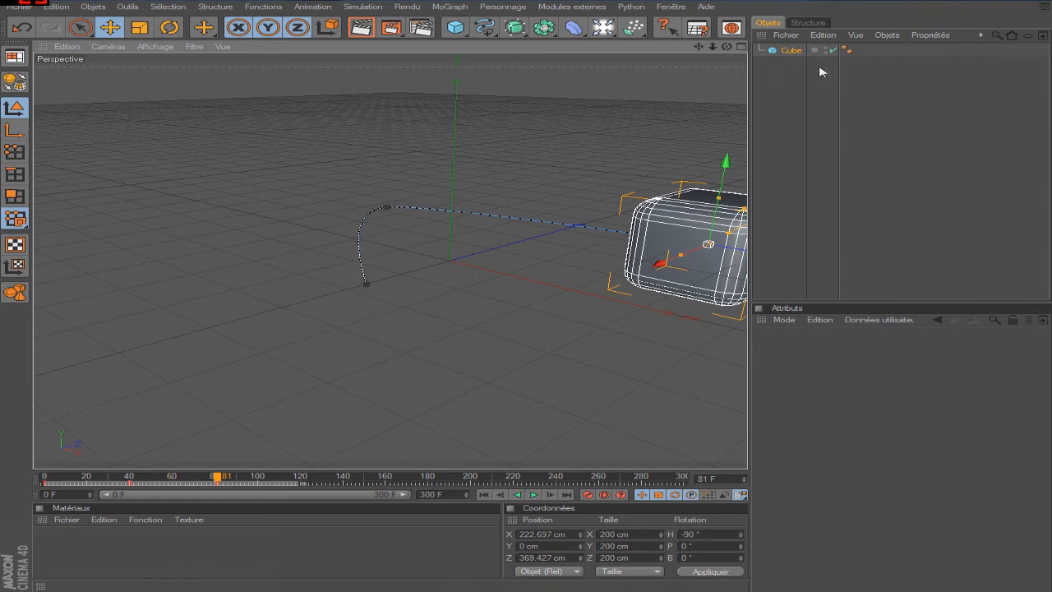
- Go back to frame 0, select all of the cube's keyframes and set their interpolation to Linéaire
{"action": "left_click", "coordinate": [497, 495]}
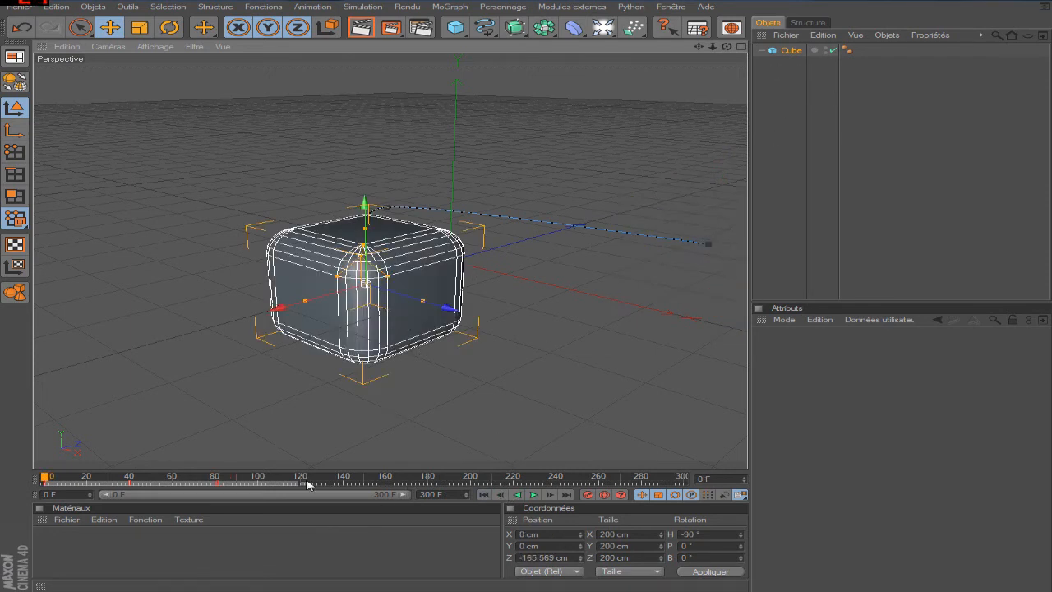
{"action": "left_click", "coordinate": [33, 485]}
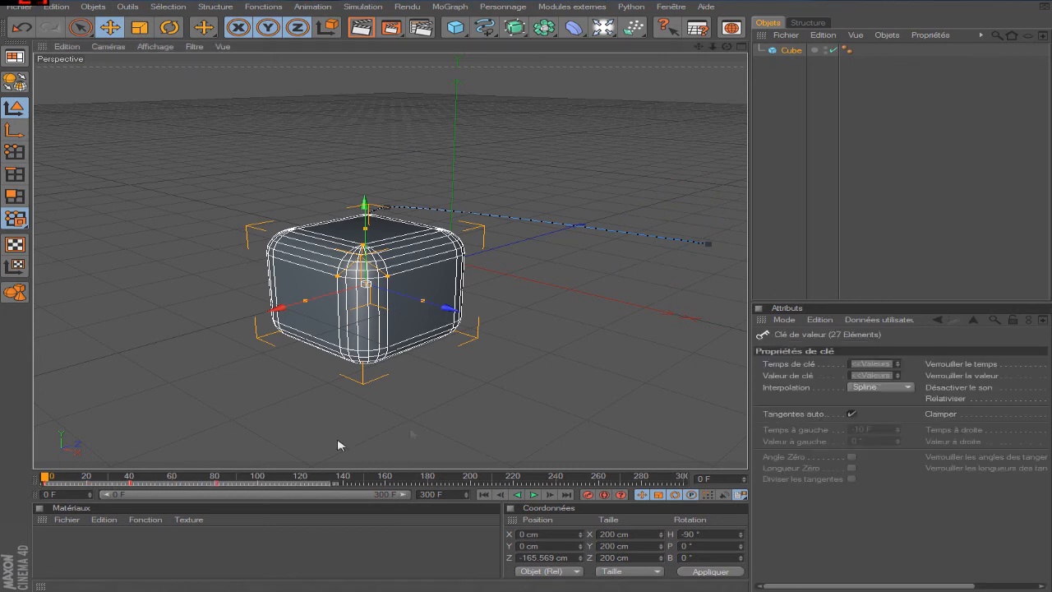
{"action": "left_click", "coordinate": [865, 391]}
{"action": "left_click", "coordinate": [863, 402]}
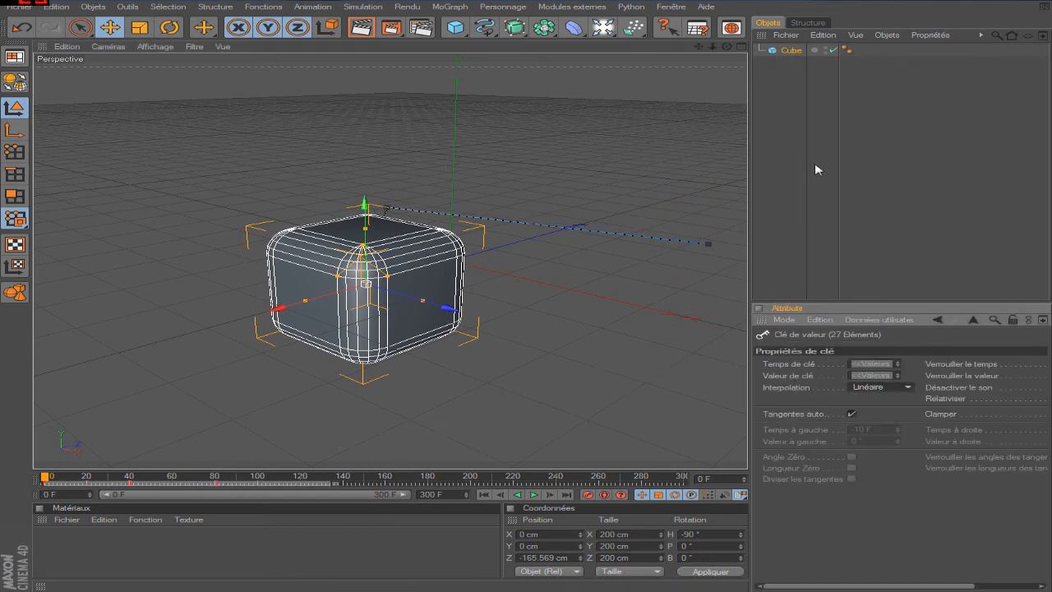
- Reselect the cube and play back its animation to check the motion along the straight path segments
{"action": "left_click", "coordinate": [815, 169]}
{"action": "left_click", "coordinate": [790, 50]}
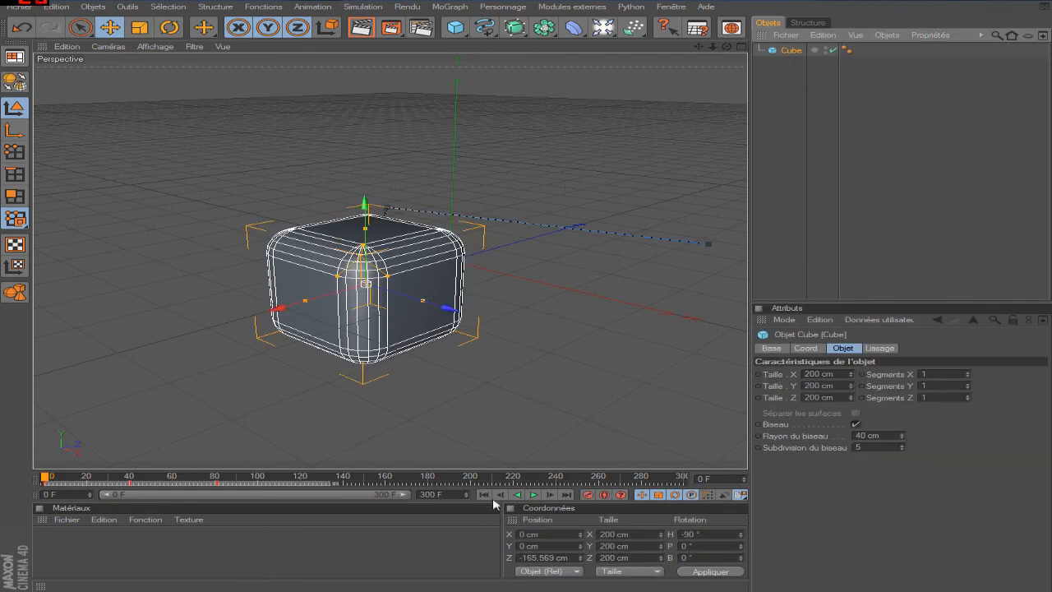
{"action": "left_click", "coordinate": [534, 495]}
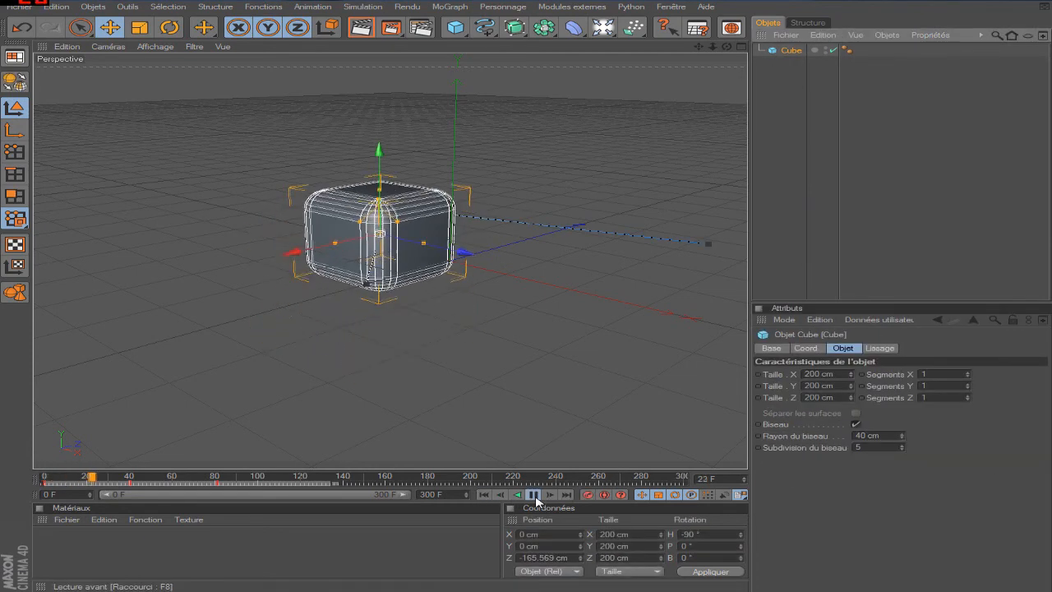
{"action": "left_click", "coordinate": [535, 496]}
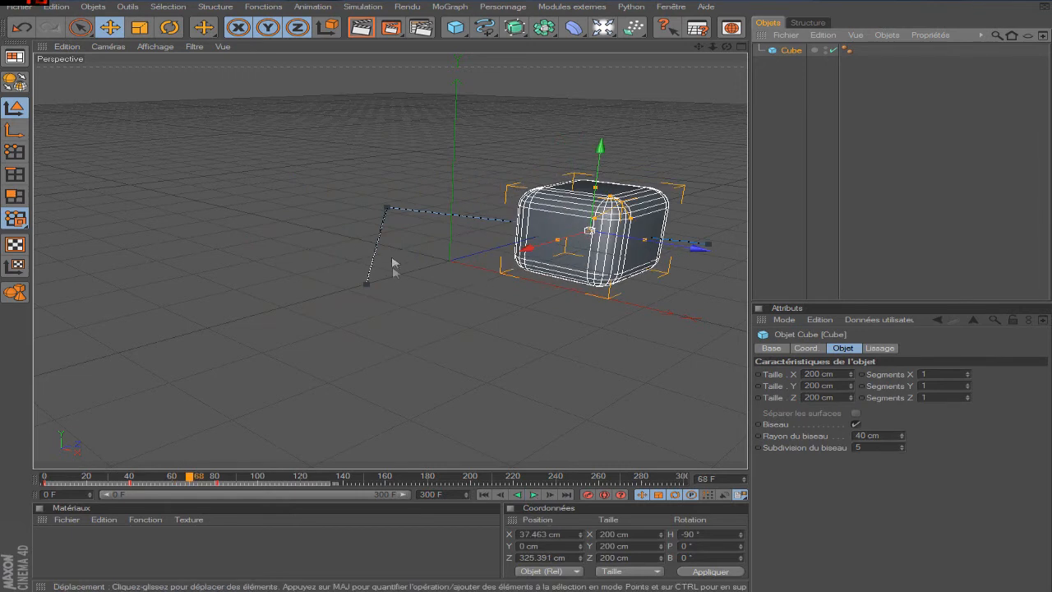
- Switch the interface to the Animation layout and bring the cube's whole set of F-curves into view
{"action": "left_click", "coordinate": [12, 58]}
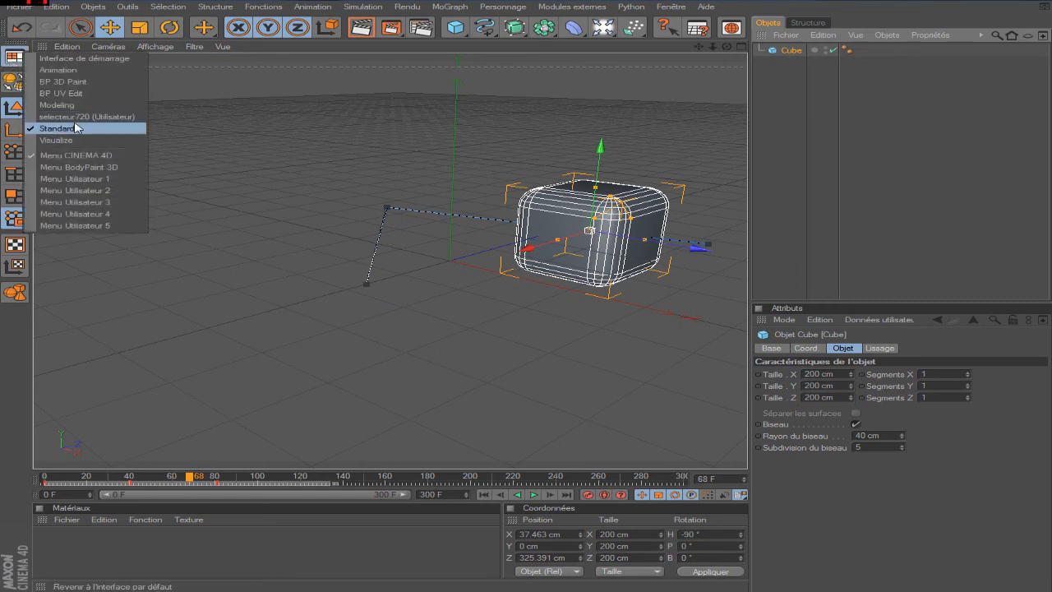
{"action": "left_click", "coordinate": [82, 71]}
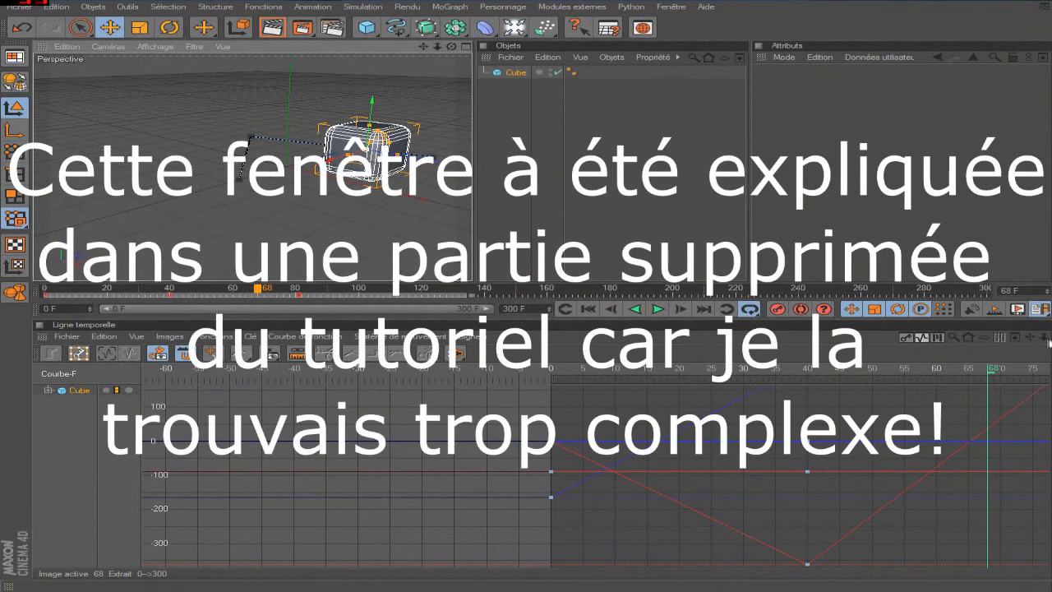
{"action": "left_click_drag", "start_coordinate": [1044, 337], "coordinate": [986, 362]}
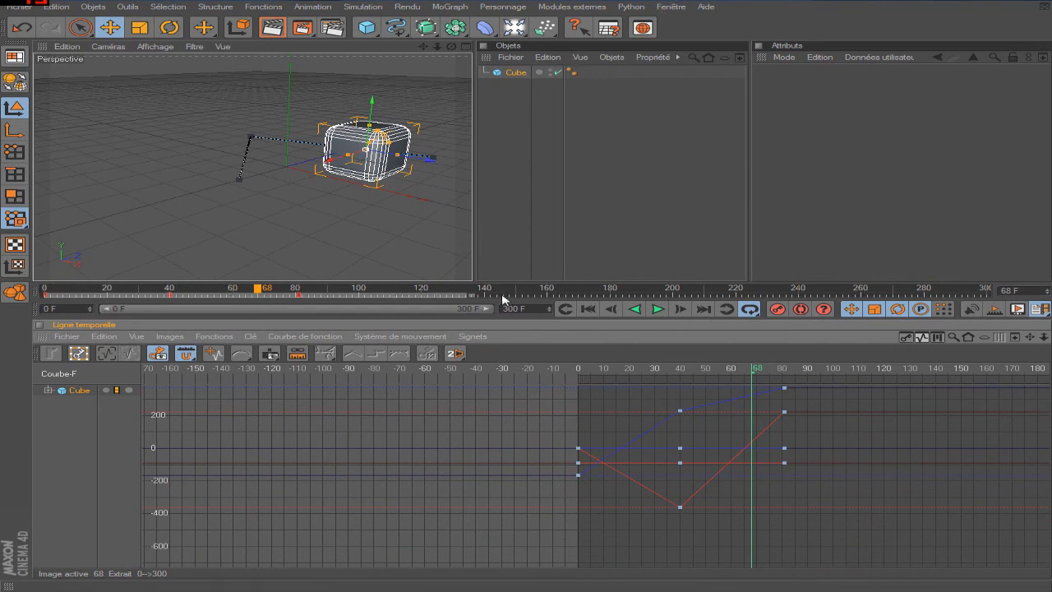
- Try Spline interpolation on all of the cube's keyframes to compare the F-curves, then set them back to Linéaire
{"action": "left_click", "coordinate": [867, 125]}
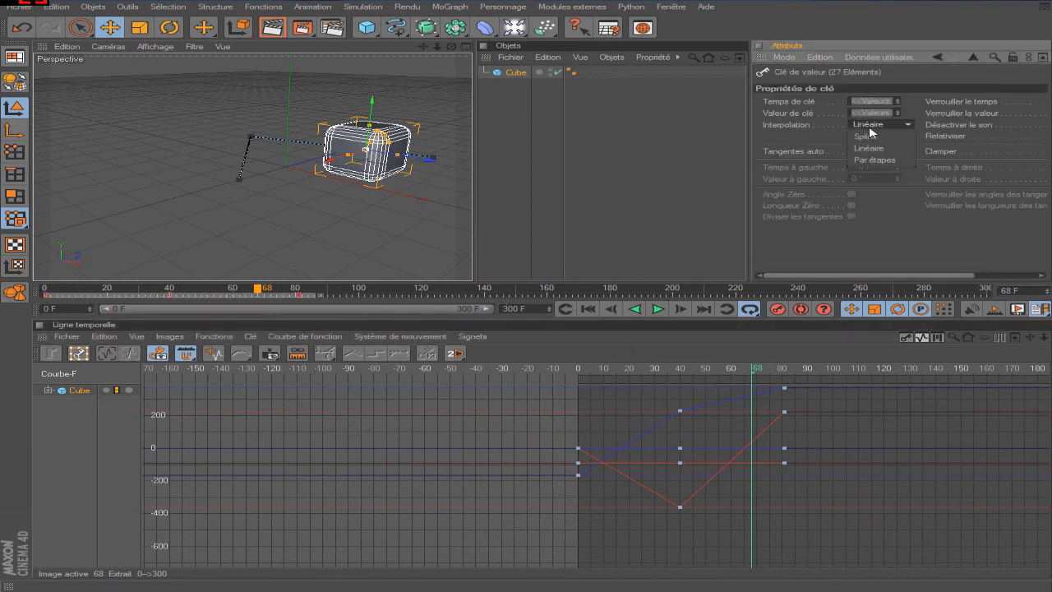
{"action": "left_click", "coordinate": [871, 136]}
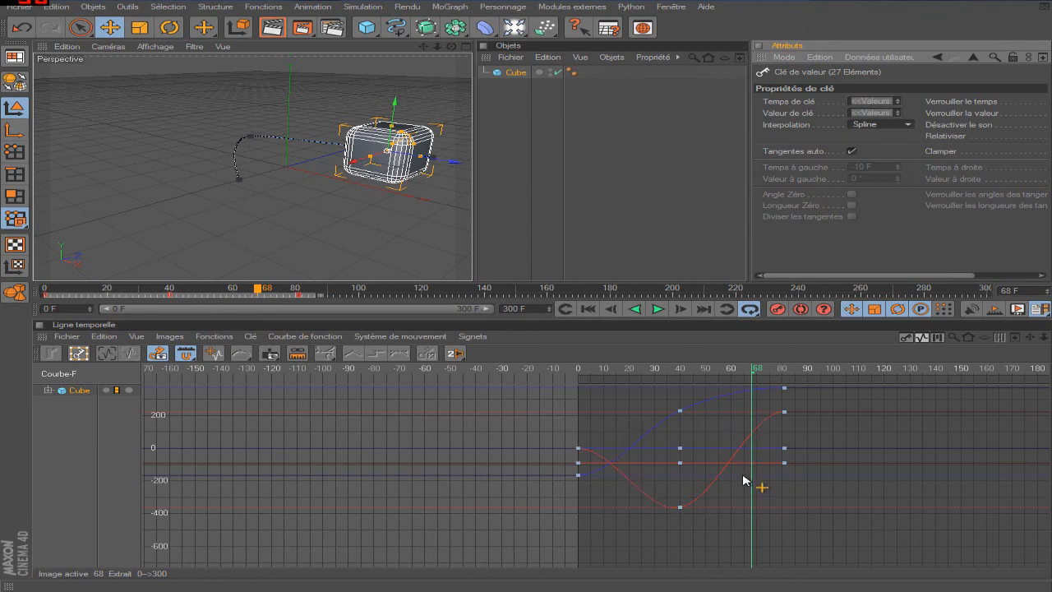
{"action": "left_click", "coordinate": [886, 154]}
- Switch the interface back to the Standard layout, deselect the cube and frame it more closely in the perspective view
{"action": "left_click", "coordinate": [14, 57]}
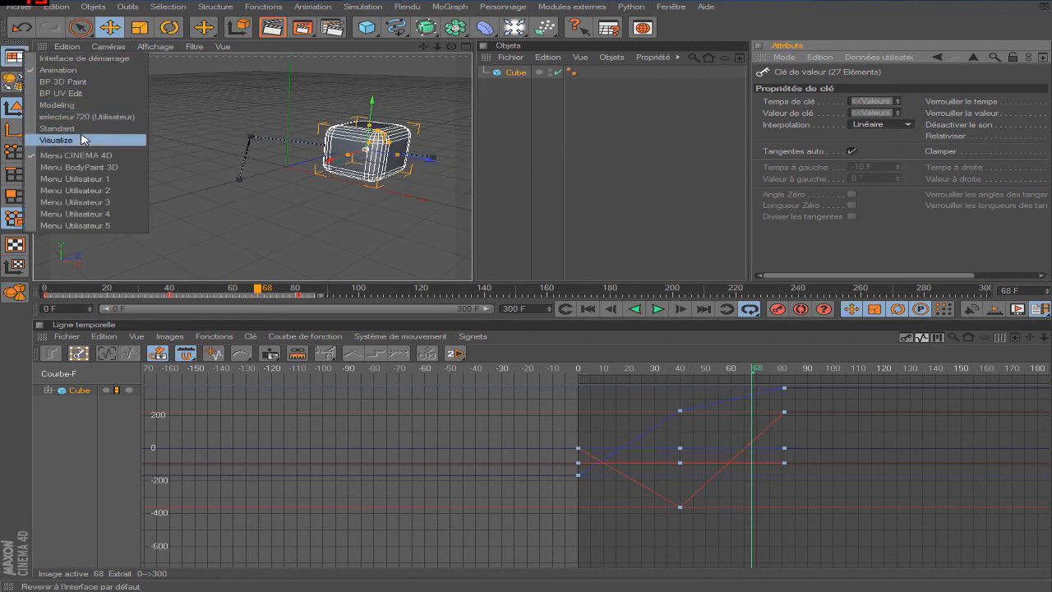
{"action": "left_click", "coordinate": [100, 117]}
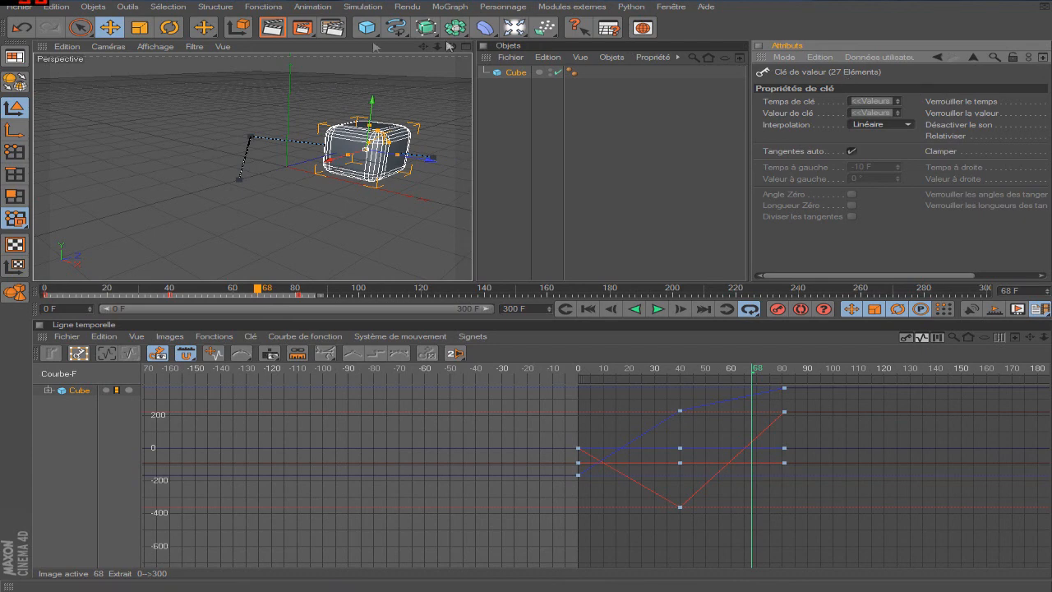
{"action": "left_click", "coordinate": [13, 57]}
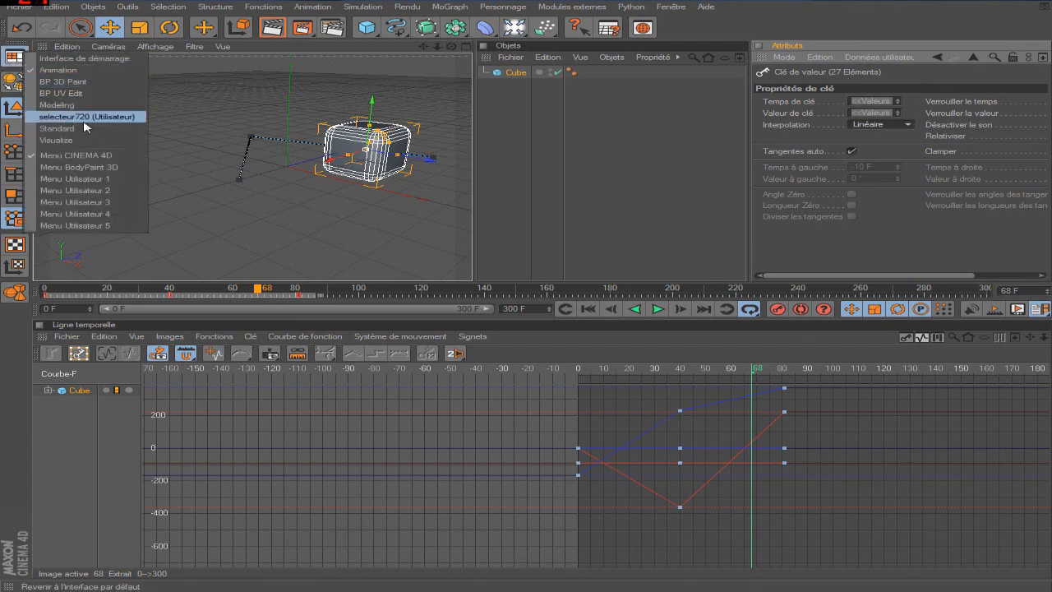
{"action": "left_click", "coordinate": [84, 61]}
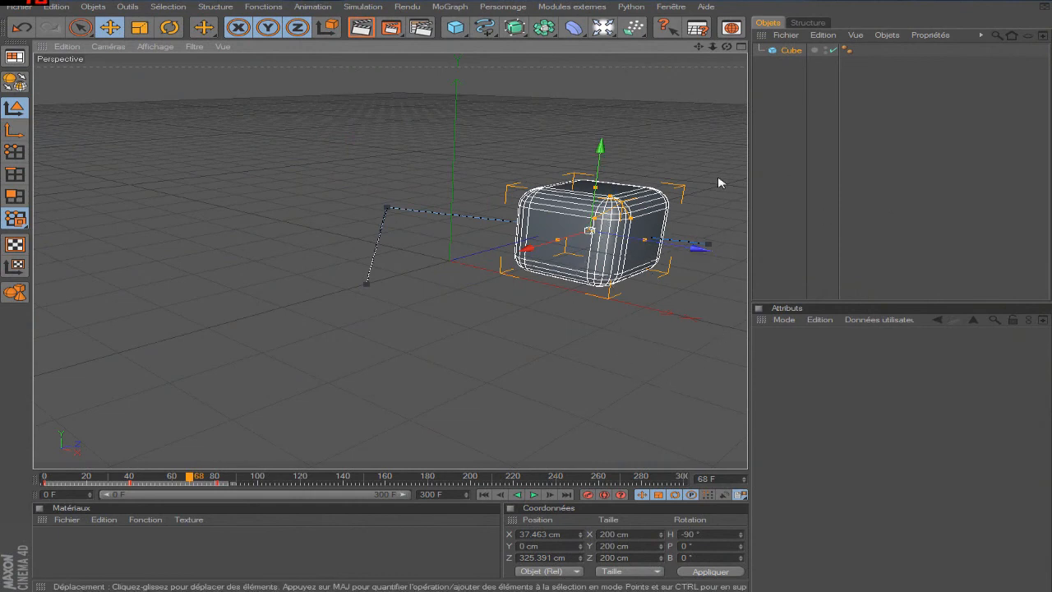
{"action": "left_click", "coordinate": [792, 148]}
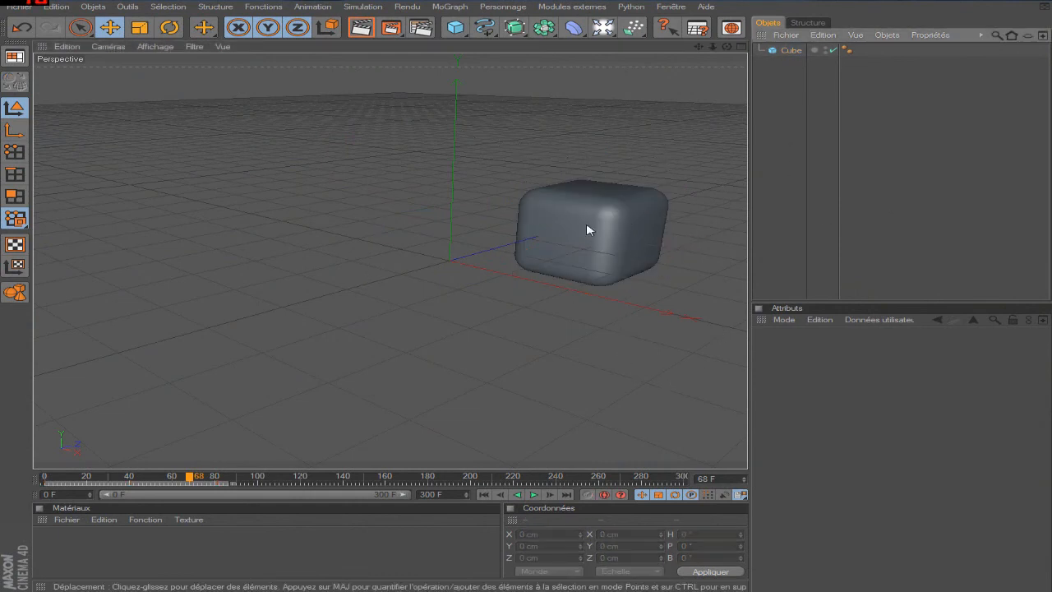
{"action": "scroll", "coordinate": [587, 230], "scroll_direction": "up", "scroll_amount": 3}
{"action": "left_click_drag", "start_coordinate": [699, 48], "coordinate": [647, 56]}
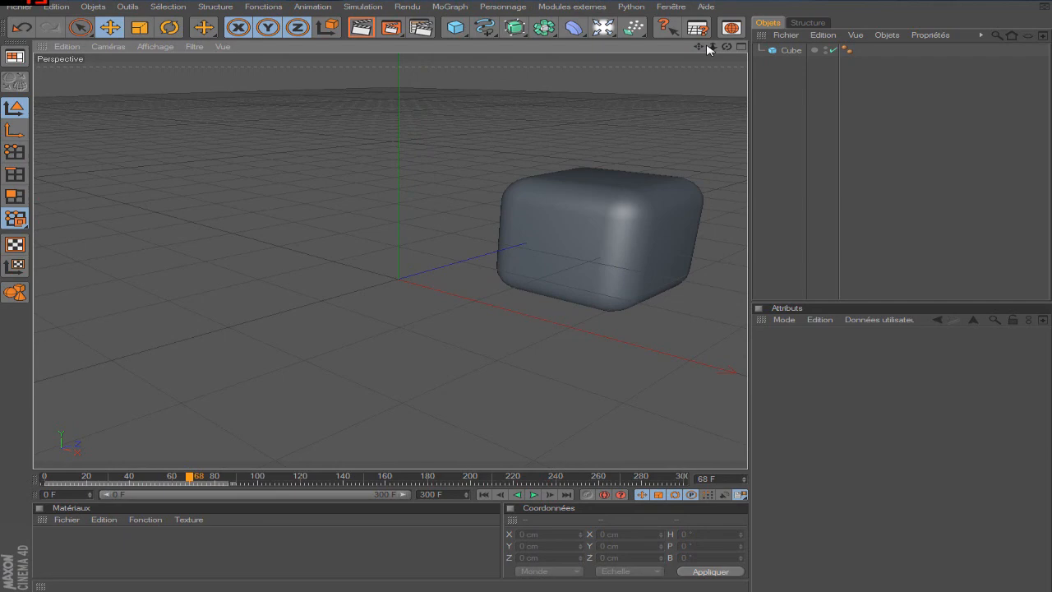